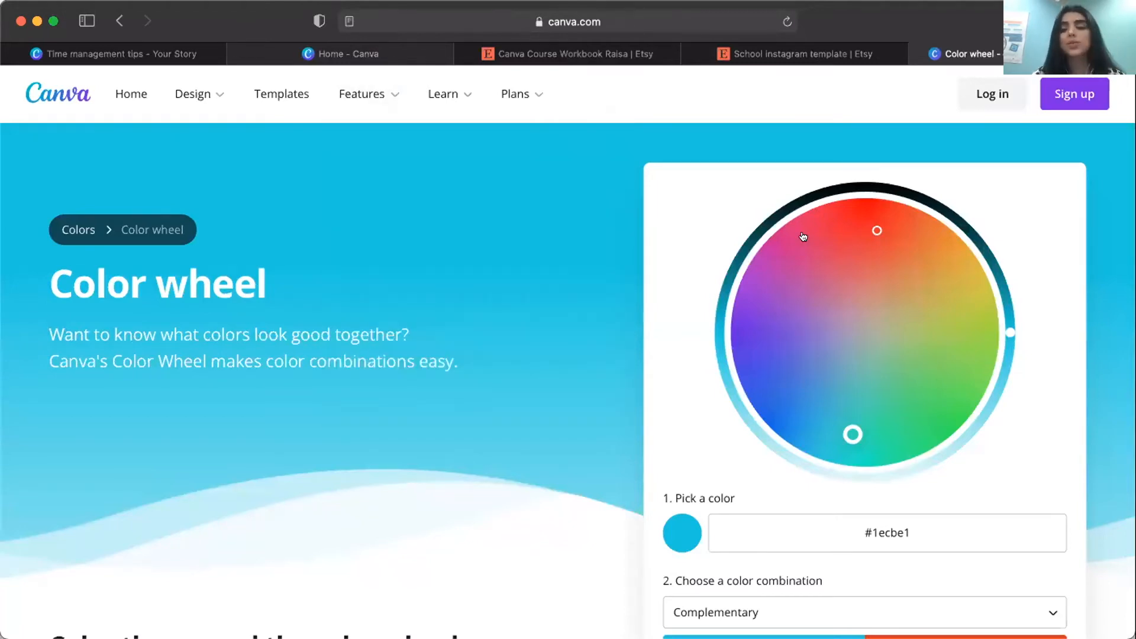
Try several colors on the color wheel and pick the blue #3f3cc3 as the base color.
{"action": "left_click", "coordinate": [807, 237]}
{"action": "left_click", "coordinate": [837, 218]}
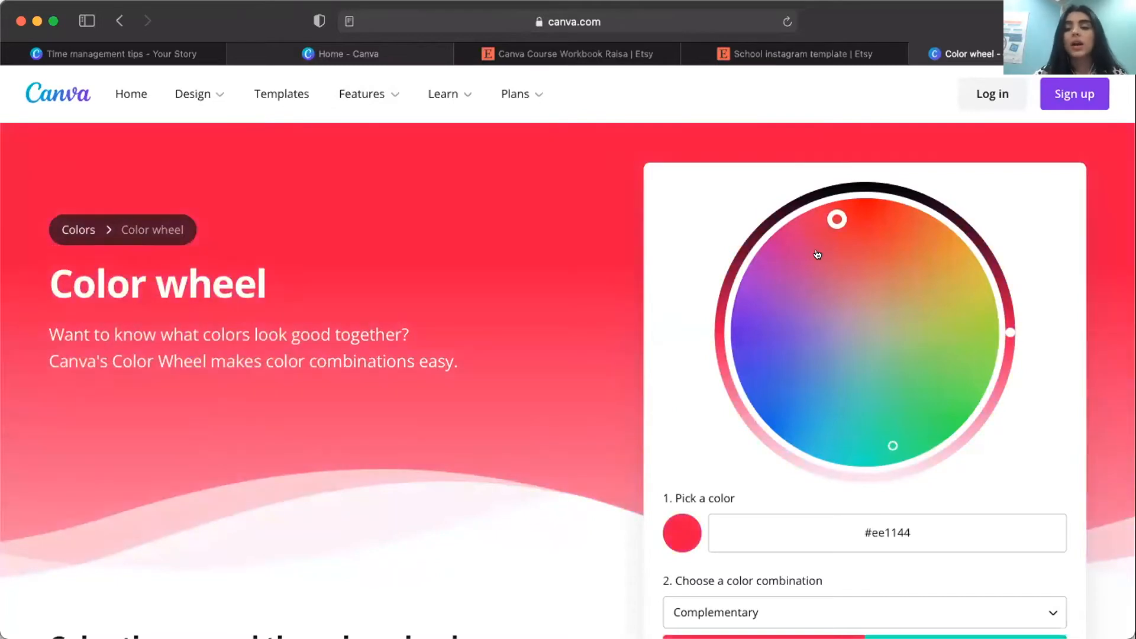
{"action": "left_click", "coordinate": [916, 378]}
{"action": "left_click", "coordinate": [802, 366]}
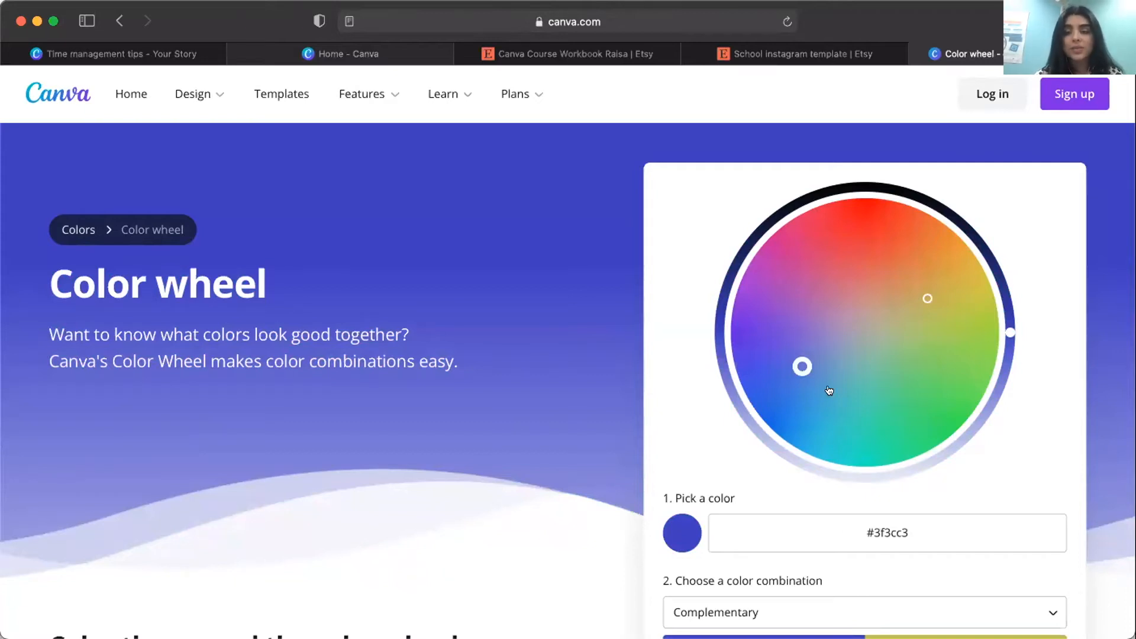
Try the Complementary, Monochromatic, Analogous and Triadic color combinations for the chosen blue.
{"action": "scroll", "coordinate": [828, 390], "scroll_direction": "down", "scroll_amount": 2}
{"action": "scroll", "coordinate": [828, 391], "scroll_direction": "down", "scroll_amount": 2}
{"action": "left_click", "coordinate": [794, 425]}
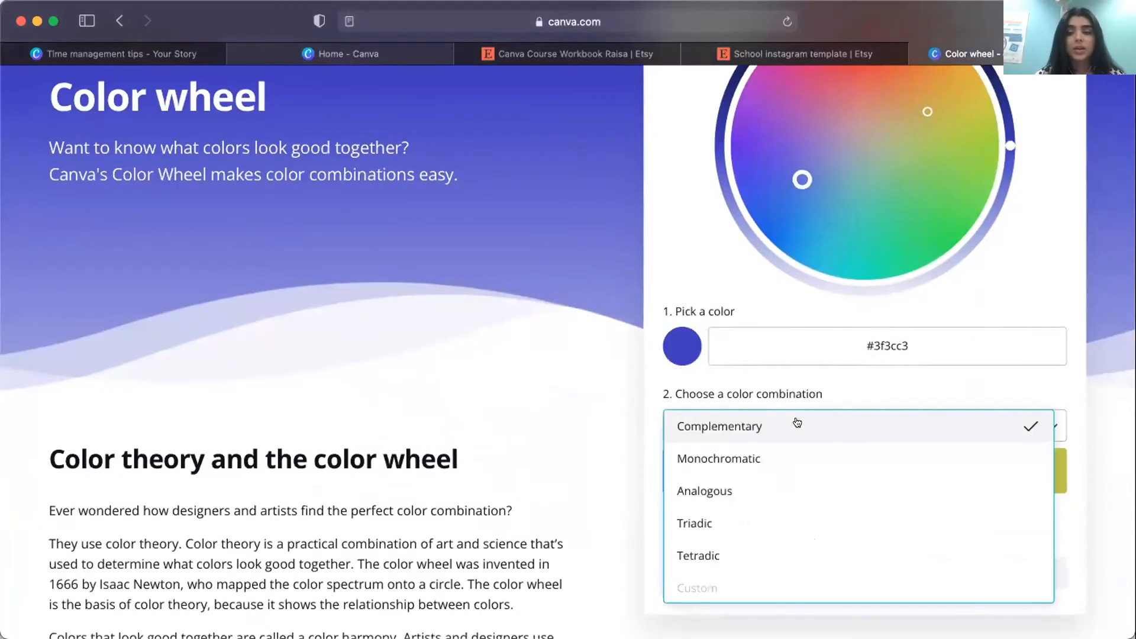
{"action": "left_click", "coordinate": [721, 436]}
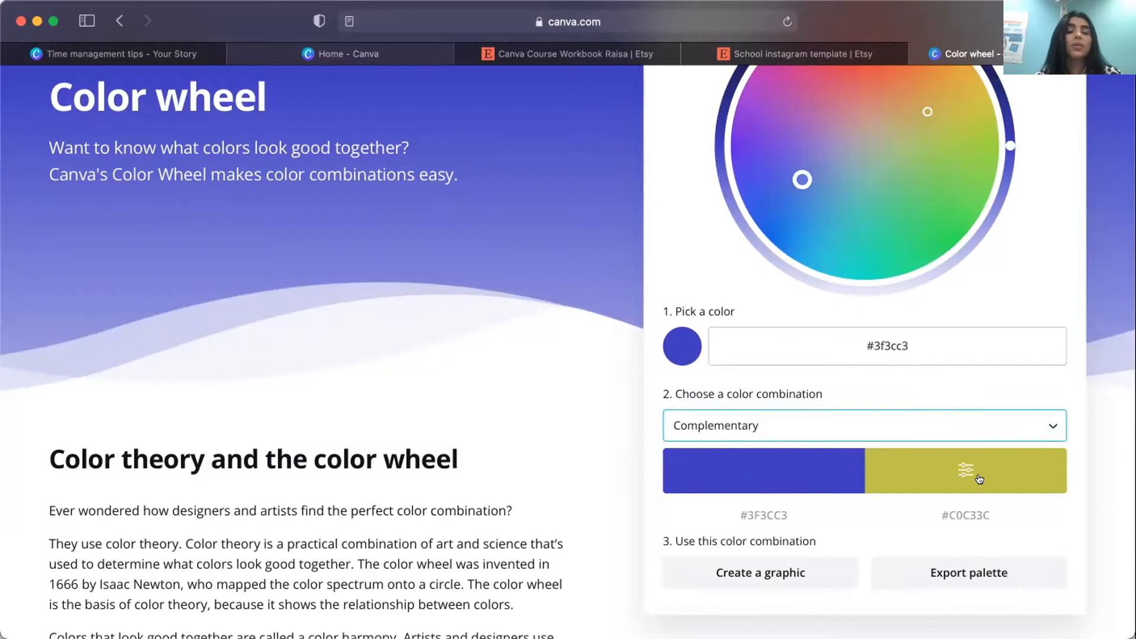
{"action": "left_click", "coordinate": [826, 431]}
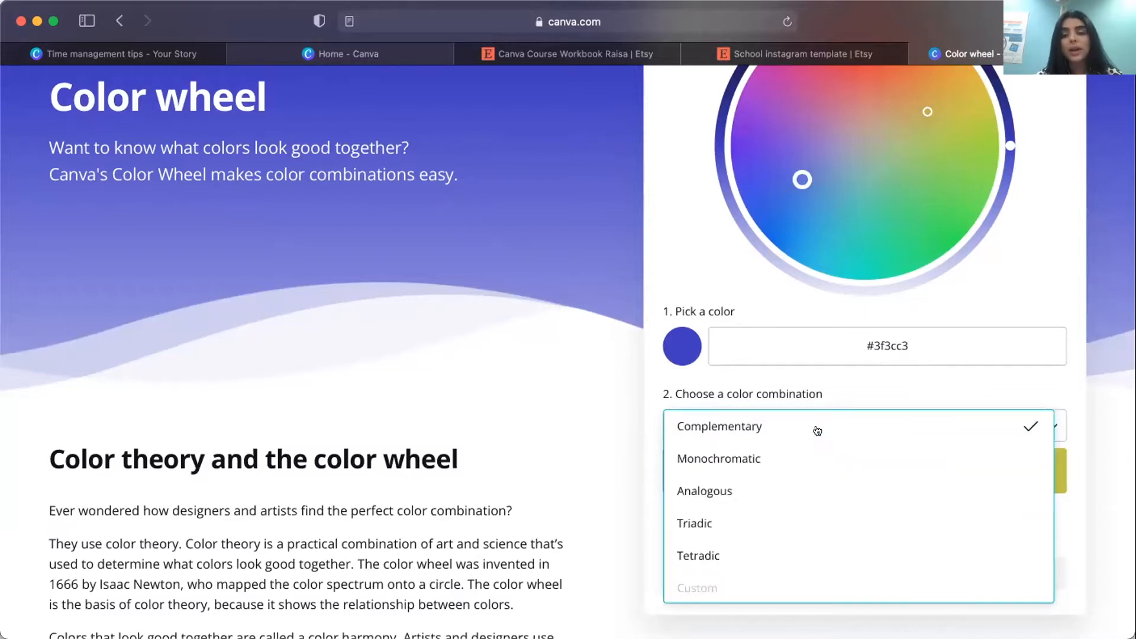
{"action": "left_click", "coordinate": [789, 456]}
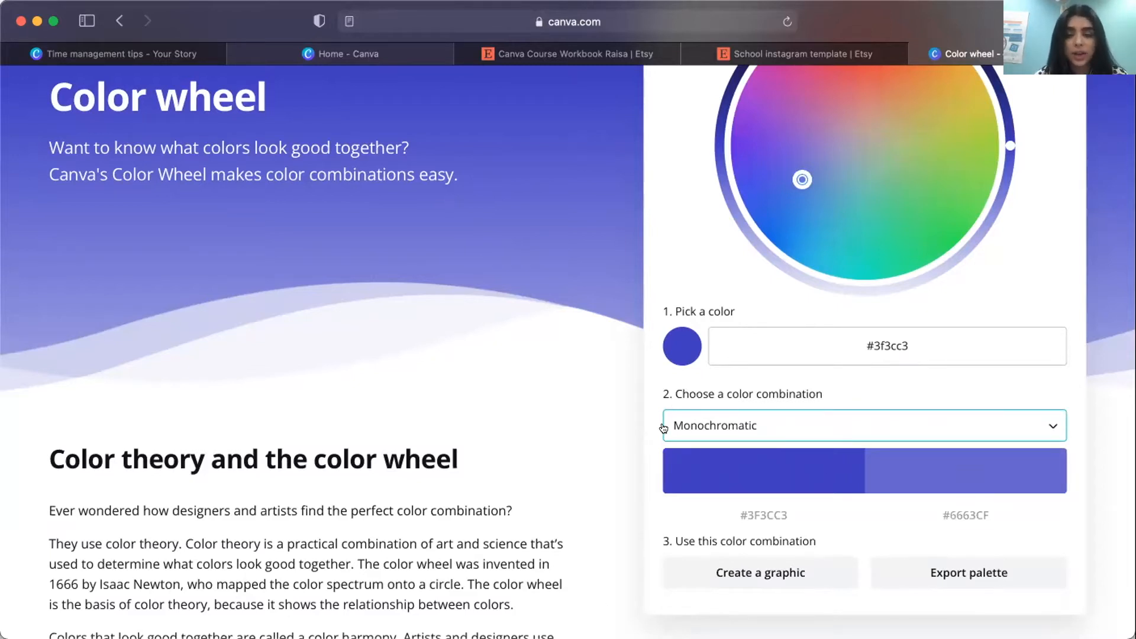
{"action": "left_click", "coordinate": [700, 427]}
{"action": "left_click", "coordinate": [710, 487]}
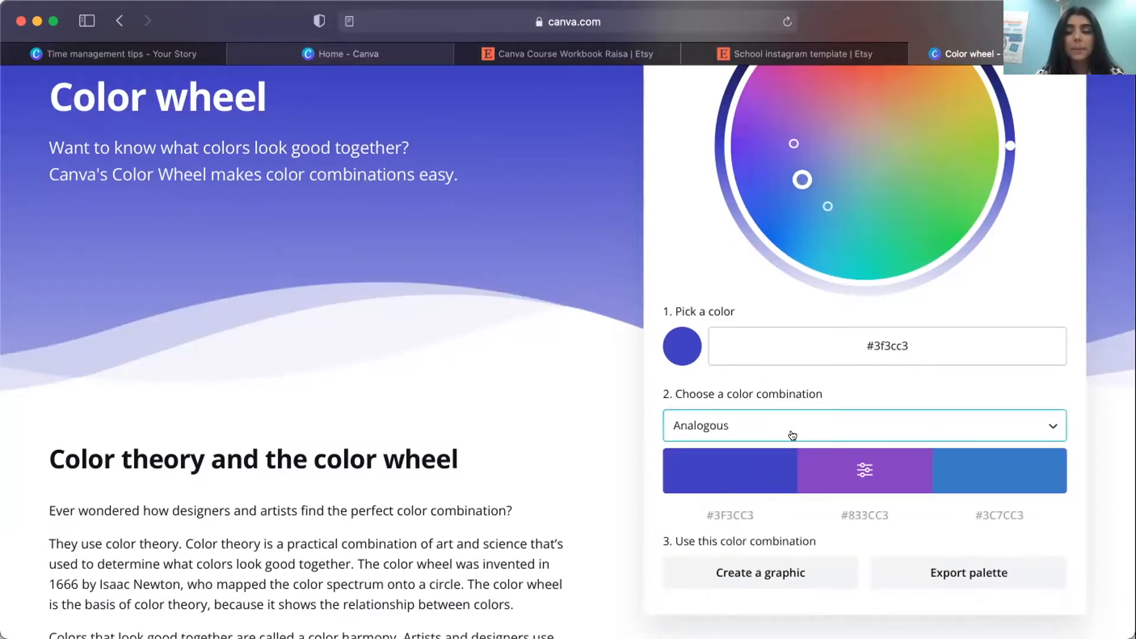
{"action": "left_click", "coordinate": [791, 438]}
{"action": "left_click", "coordinate": [793, 523]}
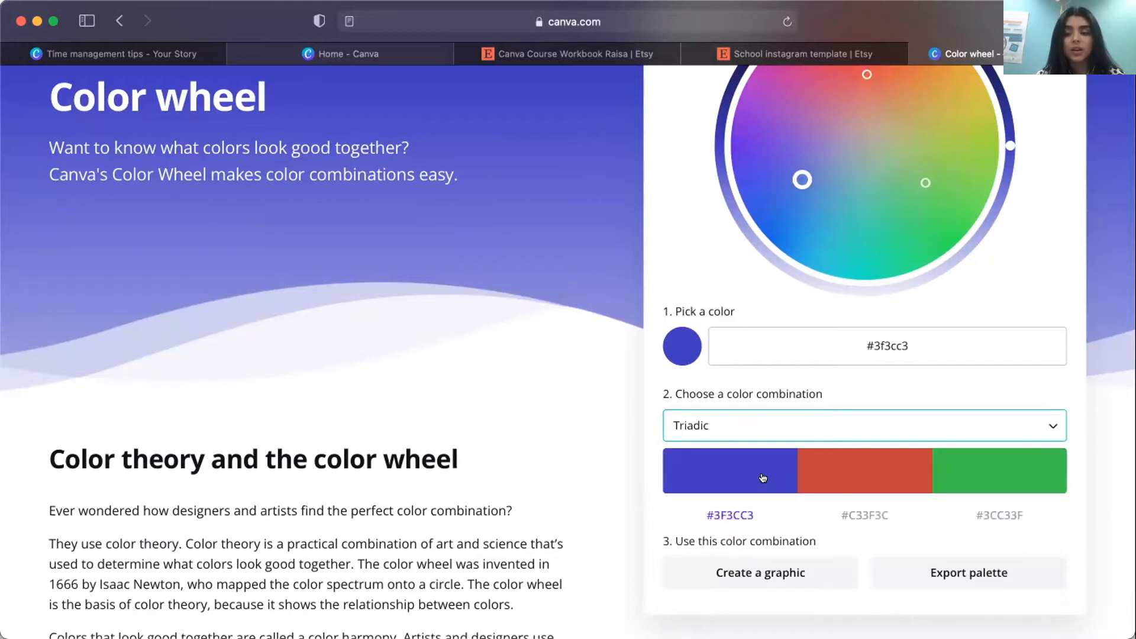
Set the color combination for the chosen blue to Tetradic.
{"action": "left_click", "coordinate": [890, 425]}
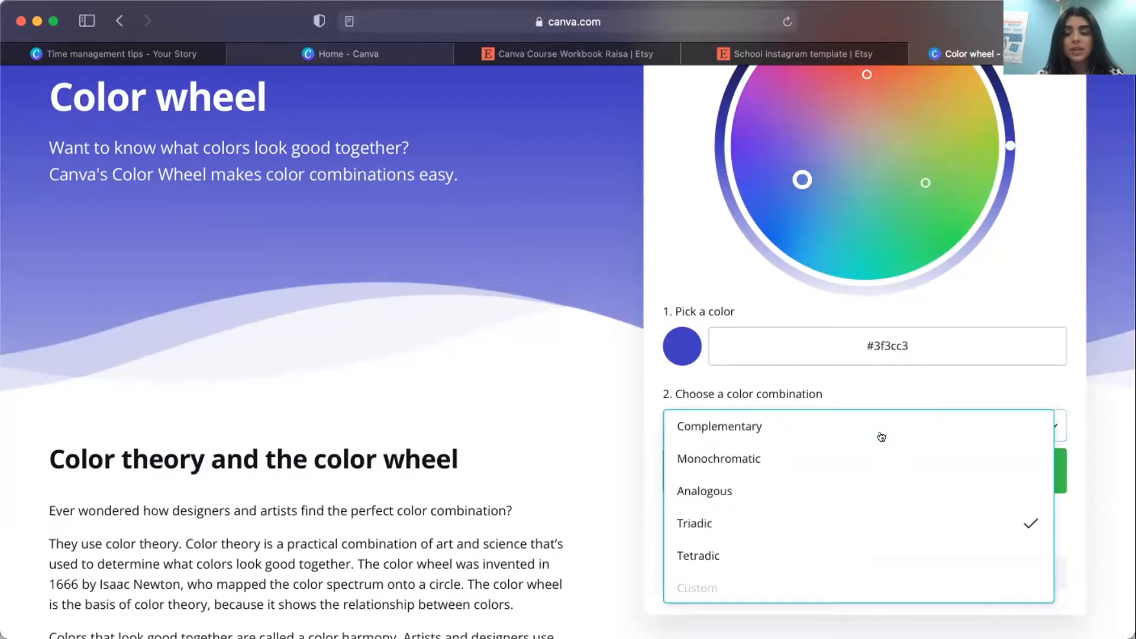
{"action": "left_click", "coordinate": [802, 546]}
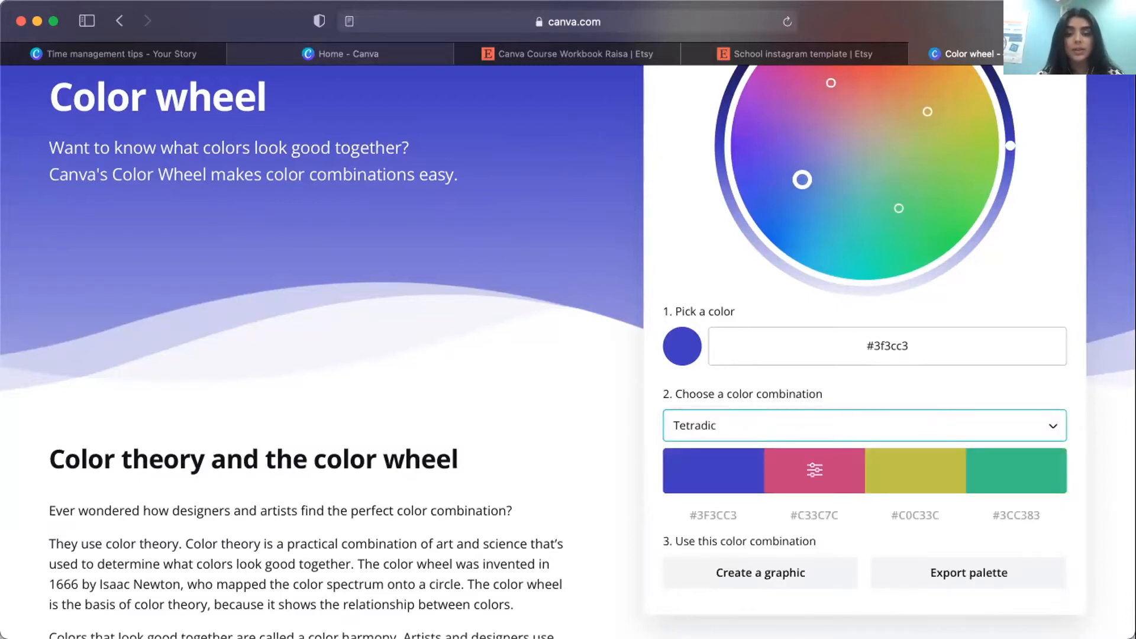
{"action": "key", "text": "super+Tab"}
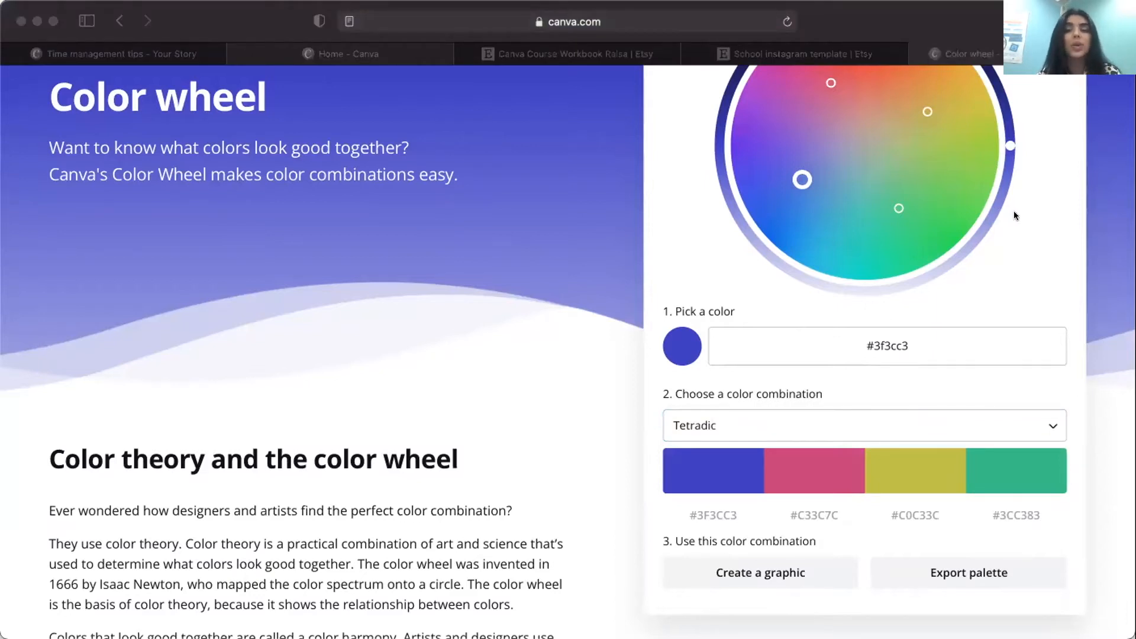
{"action": "key", "text": "super+Tab"}
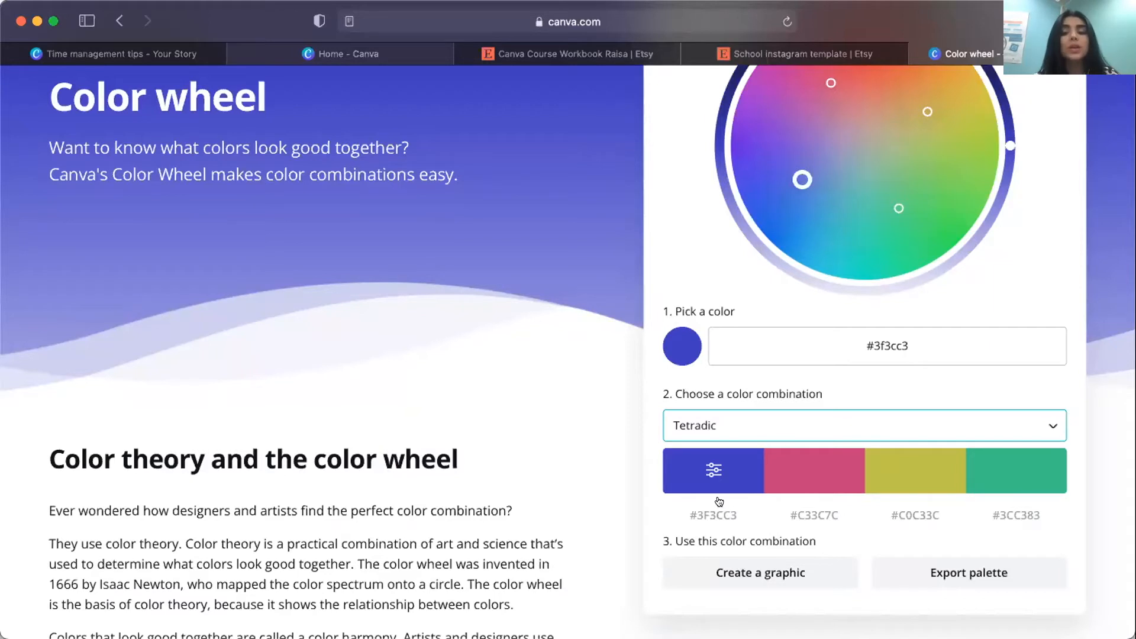
Create a graphic from the tetradic palette and browse the matching blue, pink, yellow and green templates.
{"action": "left_click", "coordinate": [728, 575]}
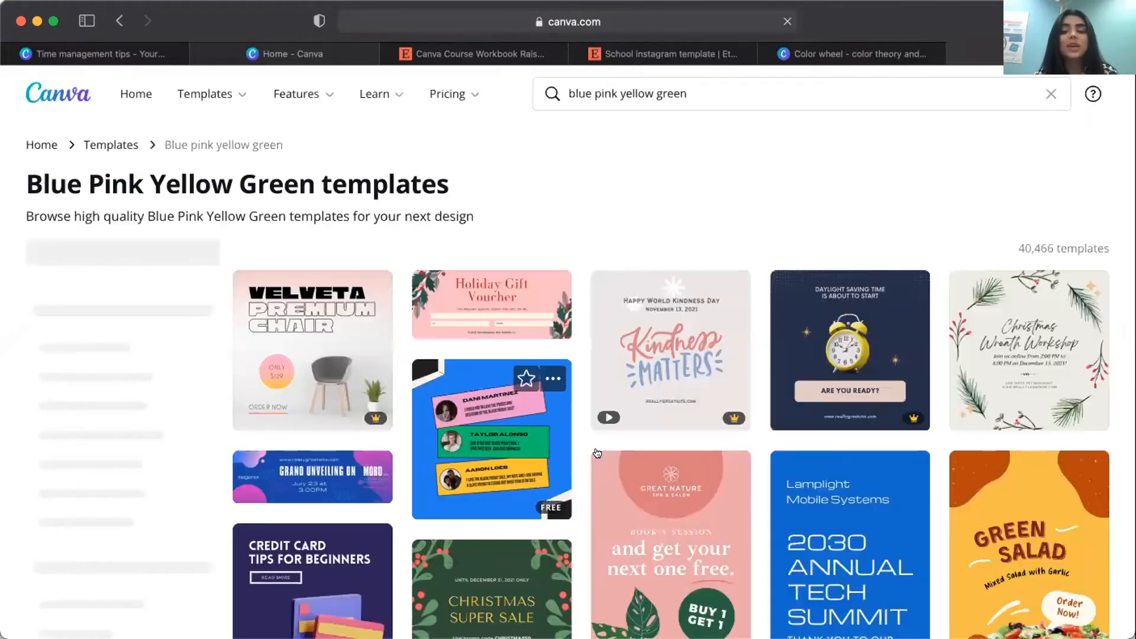
{"action": "scroll", "coordinate": [597, 452], "scroll_direction": "down", "scroll_amount": 1}
{"action": "scroll", "coordinate": [597, 452], "scroll_direction": "down", "scroll_amount": 4}
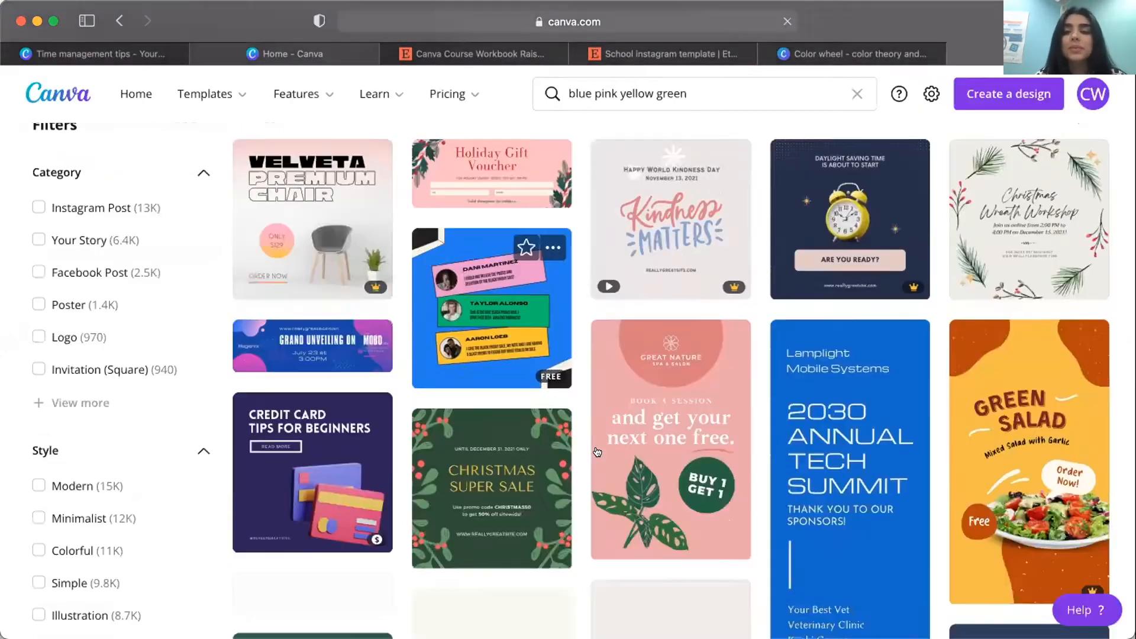
{"action": "scroll", "coordinate": [597, 452], "scroll_direction": "down", "scroll_amount": 5}
{"action": "scroll", "coordinate": [597, 452], "scroll_direction": "down", "scroll_amount": 13}
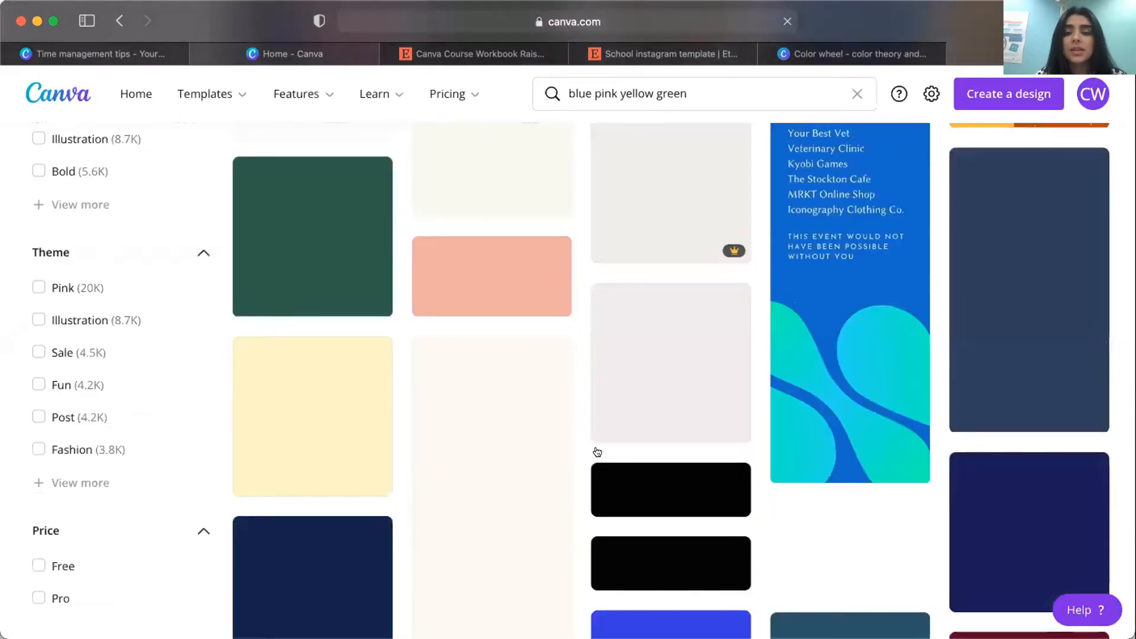
{"action": "scroll", "coordinate": [597, 452], "scroll_direction": "up", "scroll_amount": 9}
{"action": "scroll", "coordinate": [597, 452], "scroll_direction": "up", "scroll_amount": 11}
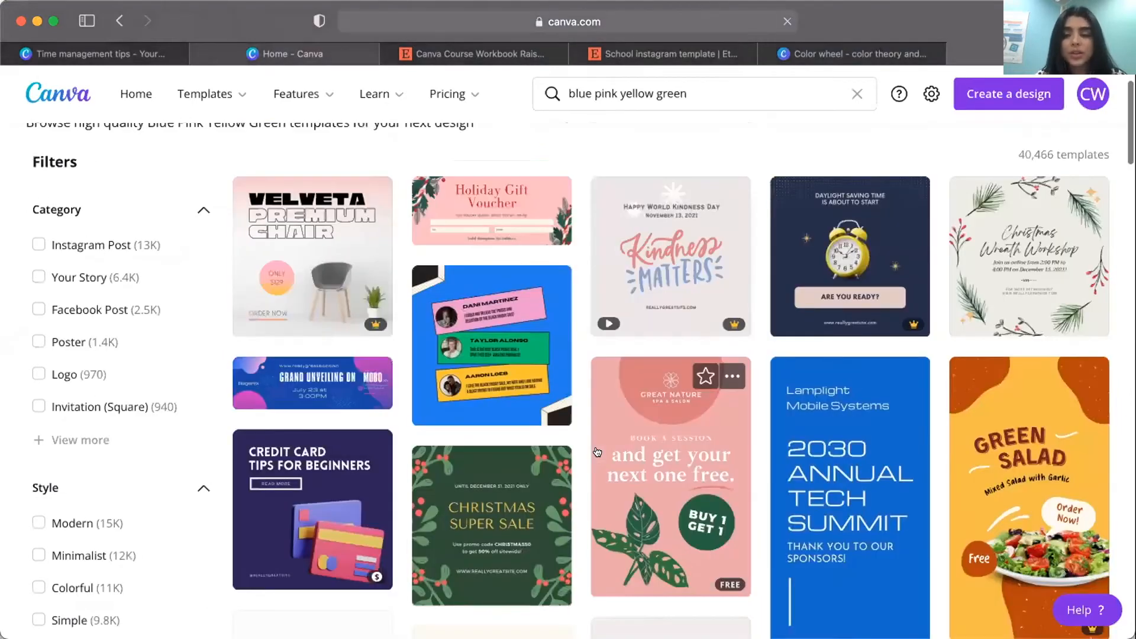
{"action": "scroll", "coordinate": [597, 452], "scroll_direction": "up", "scroll_amount": 4}
{"action": "scroll", "coordinate": [597, 452], "scroll_direction": "down", "scroll_amount": 13}
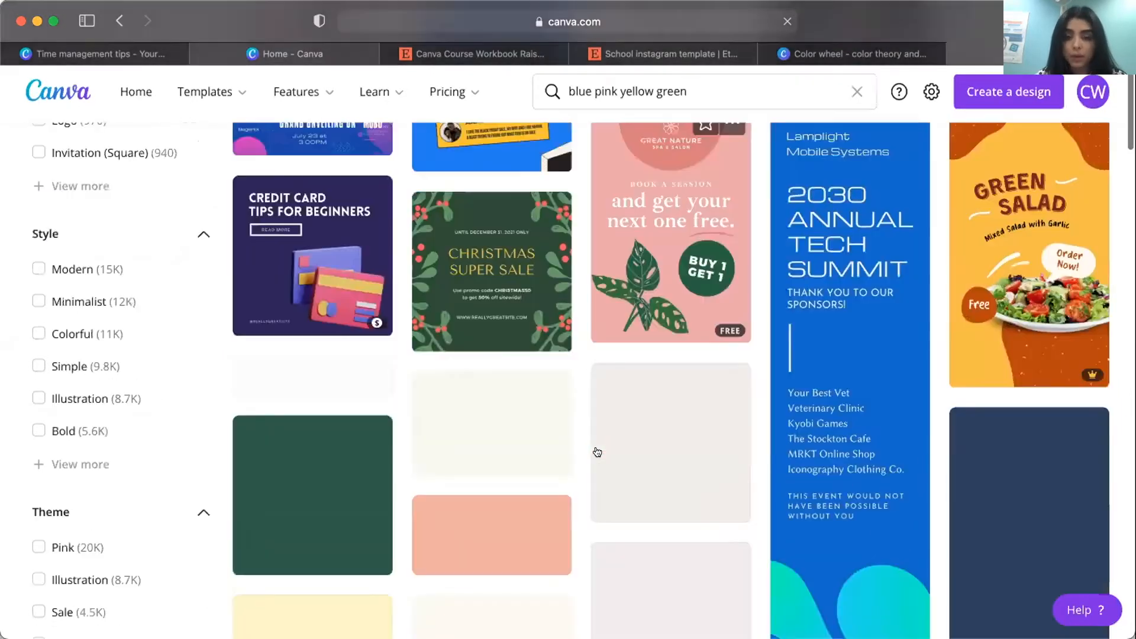
{"action": "scroll", "coordinate": [597, 452], "scroll_direction": "down", "scroll_amount": 4}
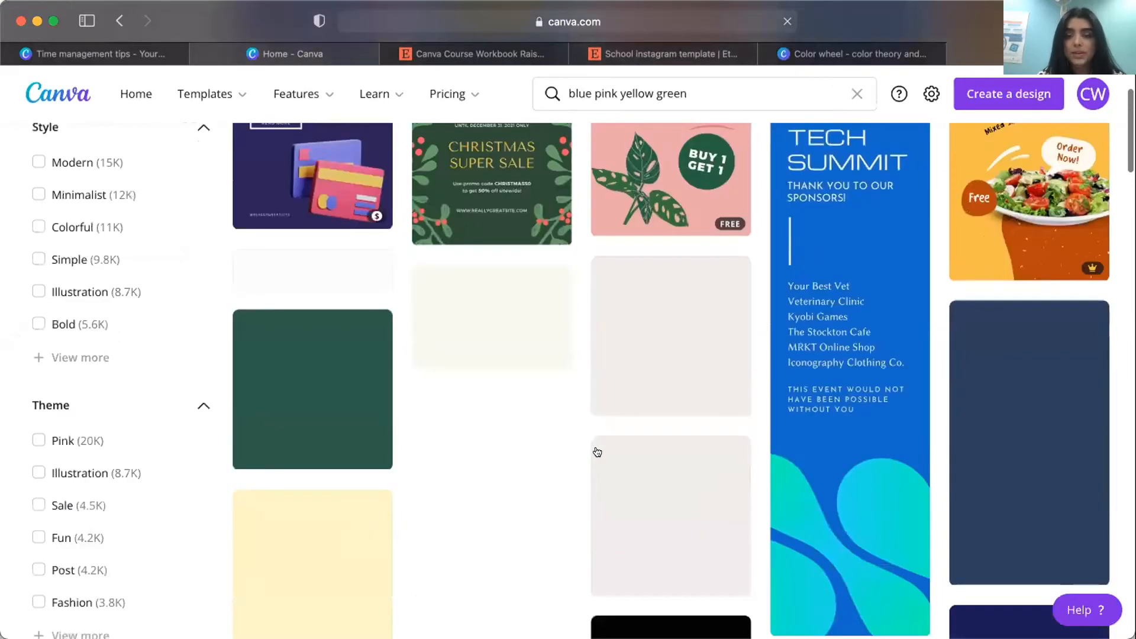
{"action": "scroll", "coordinate": [597, 452], "scroll_direction": "down", "scroll_amount": 9}
{"action": "scroll", "coordinate": [598, 450], "scroll_direction": "down", "scroll_amount": 5}
{"action": "scroll", "coordinate": [598, 450], "scroll_direction": "up", "scroll_amount": 5}
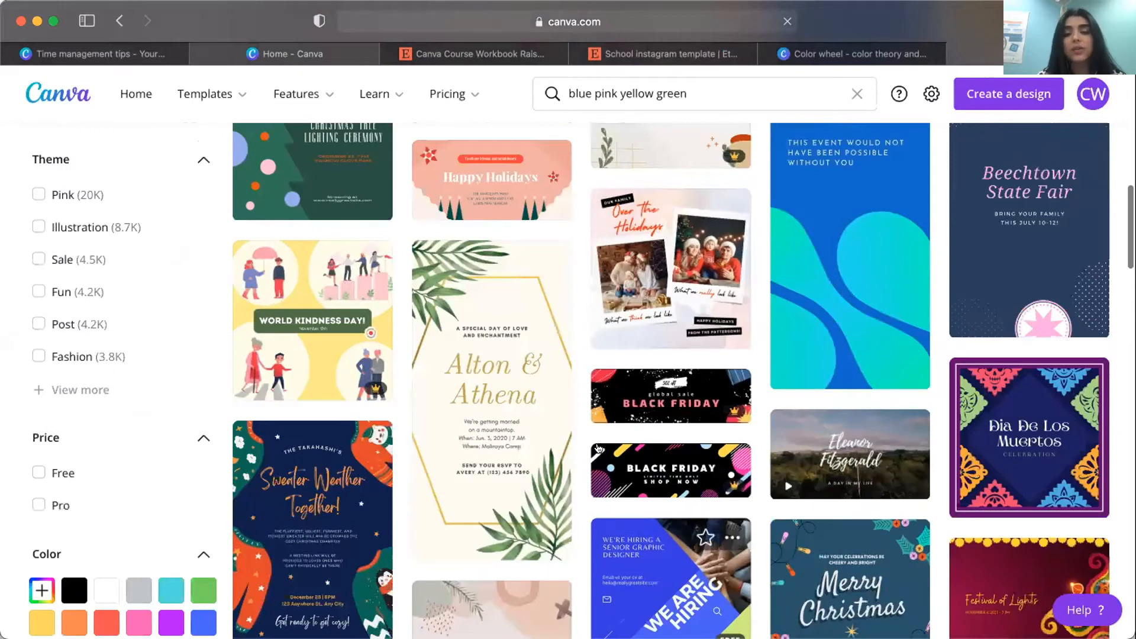
{"action": "scroll", "coordinate": [598, 447], "scroll_direction": "down", "scroll_amount": 15}
{"action": "scroll", "coordinate": [598, 448], "scroll_direction": "down", "scroll_amount": 16}
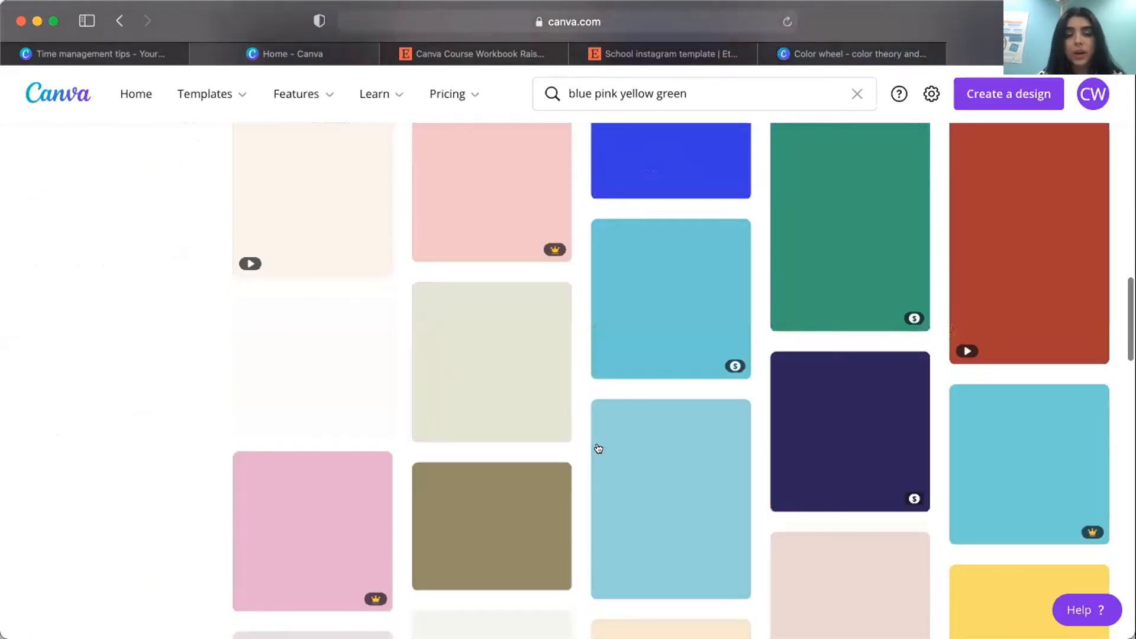
{"action": "scroll", "coordinate": [598, 448], "scroll_direction": "up", "scroll_amount": 16}
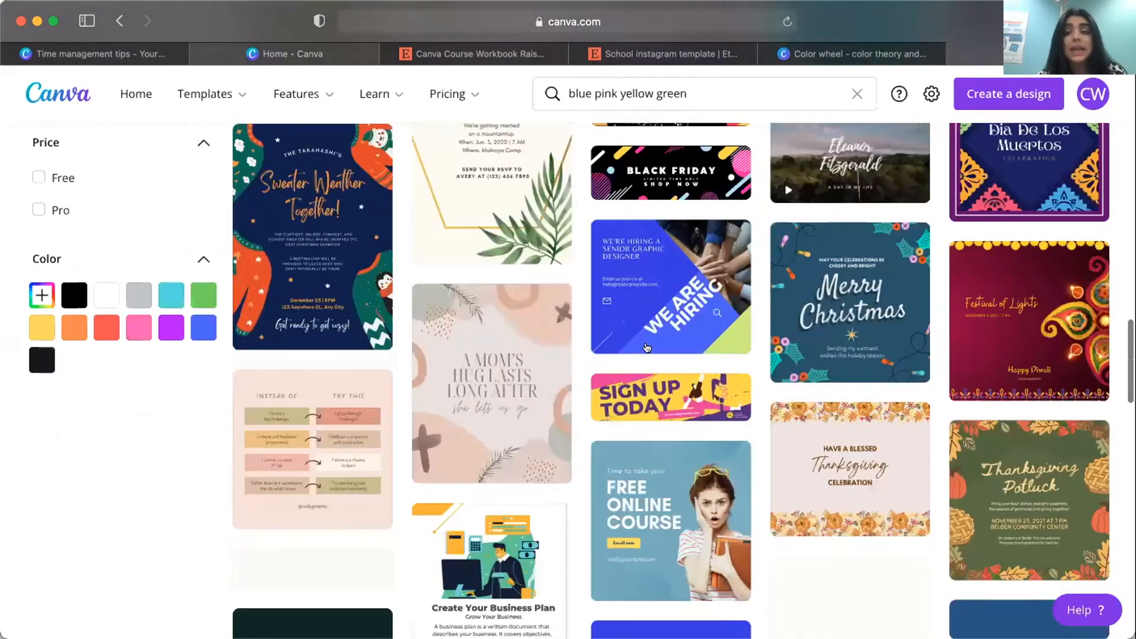
{"action": "scroll", "coordinate": [646, 348], "scroll_direction": "up", "scroll_amount": 20}
{"action": "scroll", "coordinate": [671, 379], "scroll_direction": "up", "scroll_amount": 11}
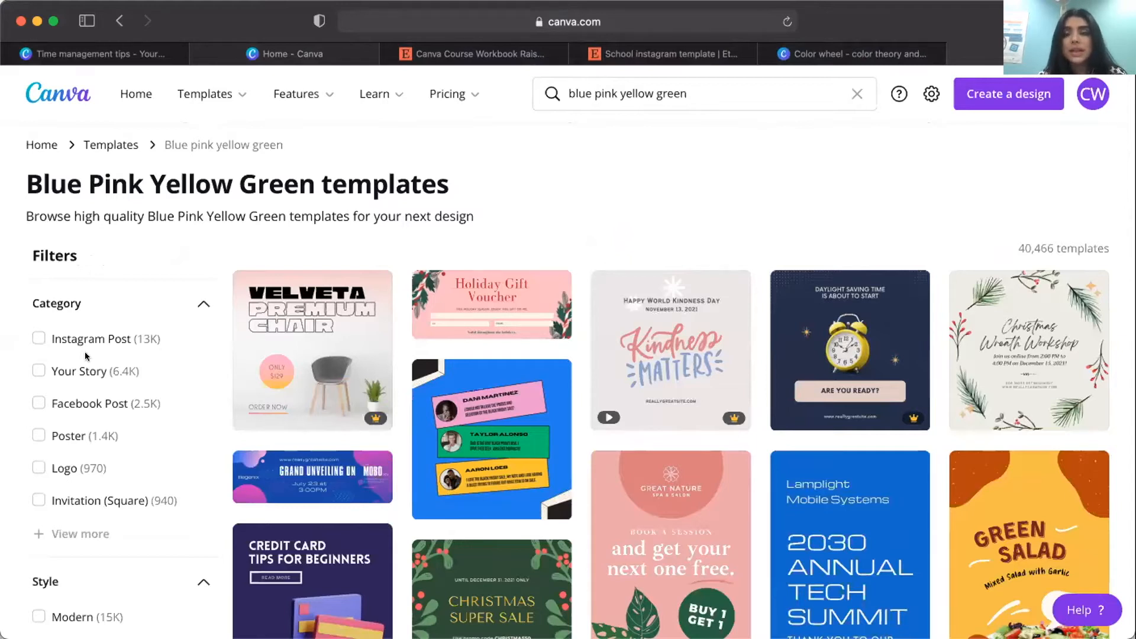
Return to the Canva home page and create a new blank Instagram Post design.
{"action": "left_click", "coordinate": [848, 55]}
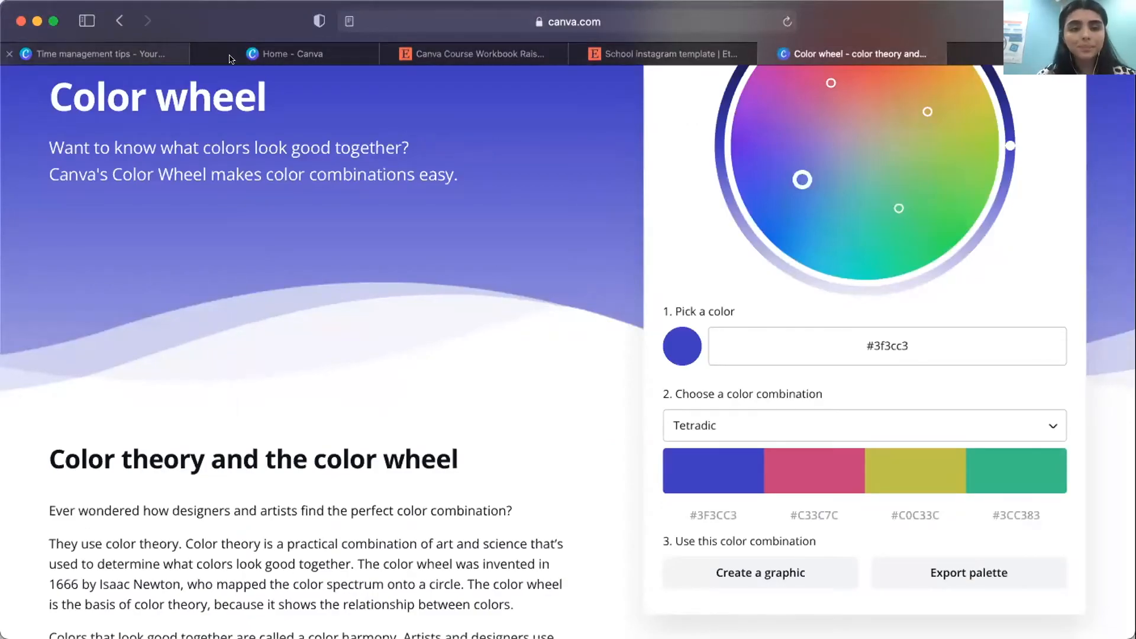
{"action": "left_click", "coordinate": [160, 56]}
{"action": "left_click", "coordinate": [231, 56]}
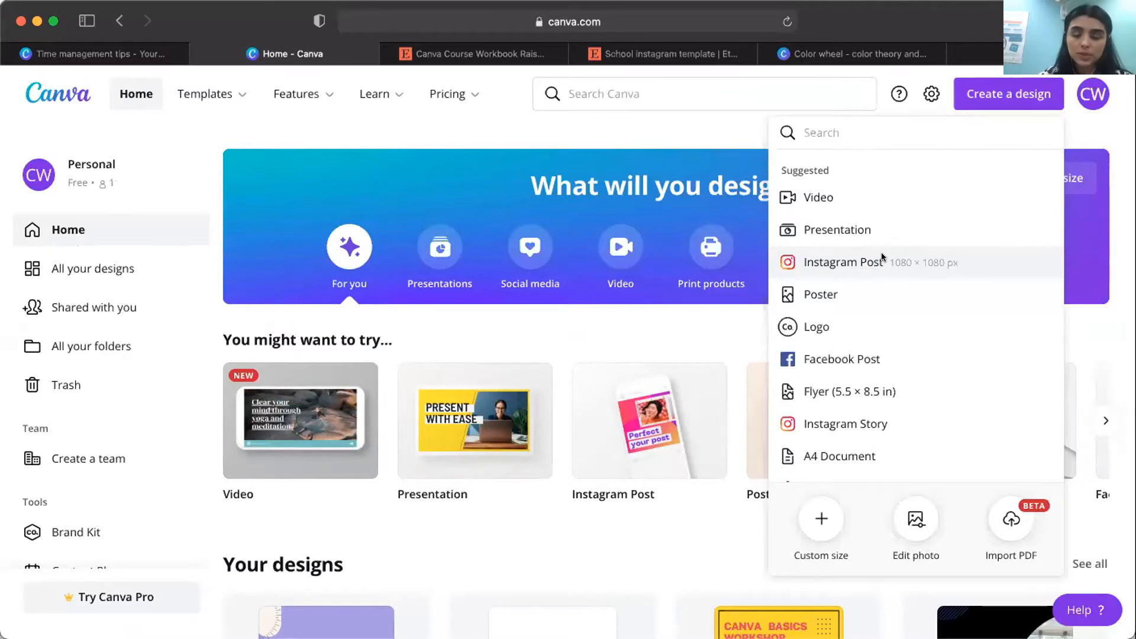
{"action": "left_click", "coordinate": [881, 260]}
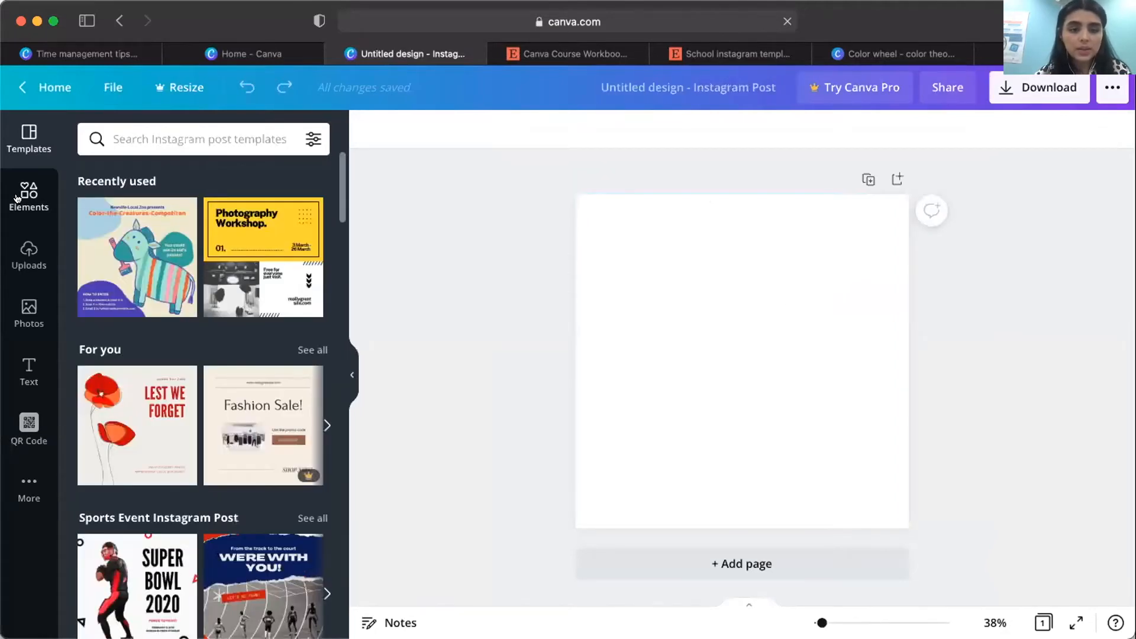
Add a circle to the blank page, shrink it and place it near the page's upper-left corner.
{"action": "left_click", "coordinate": [17, 199]}
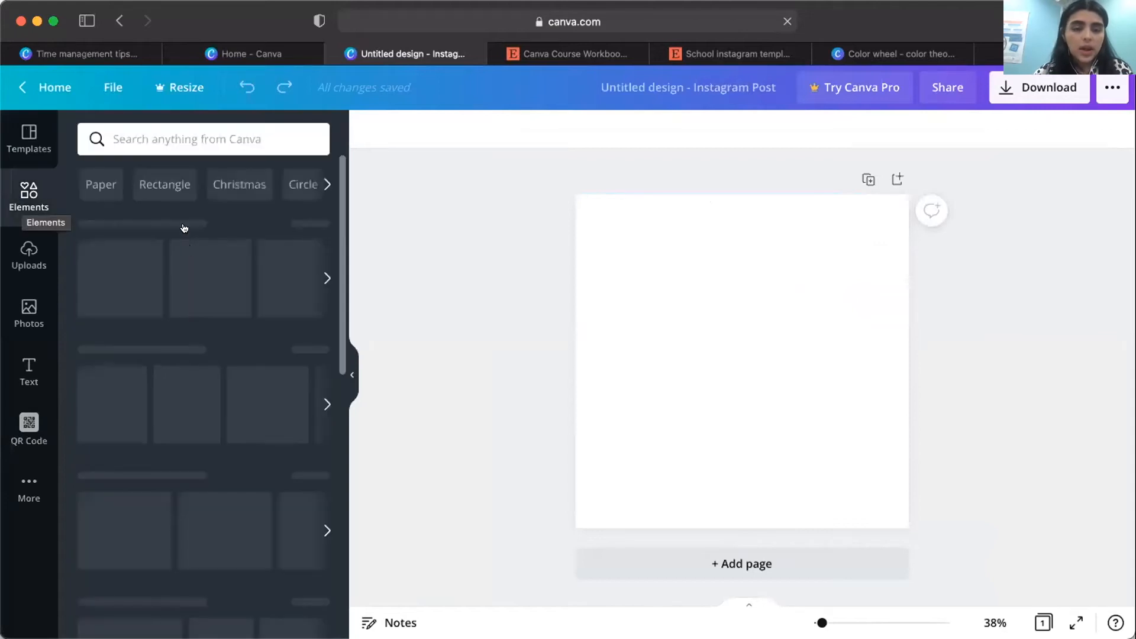
{"action": "left_click", "coordinate": [631, 243]}
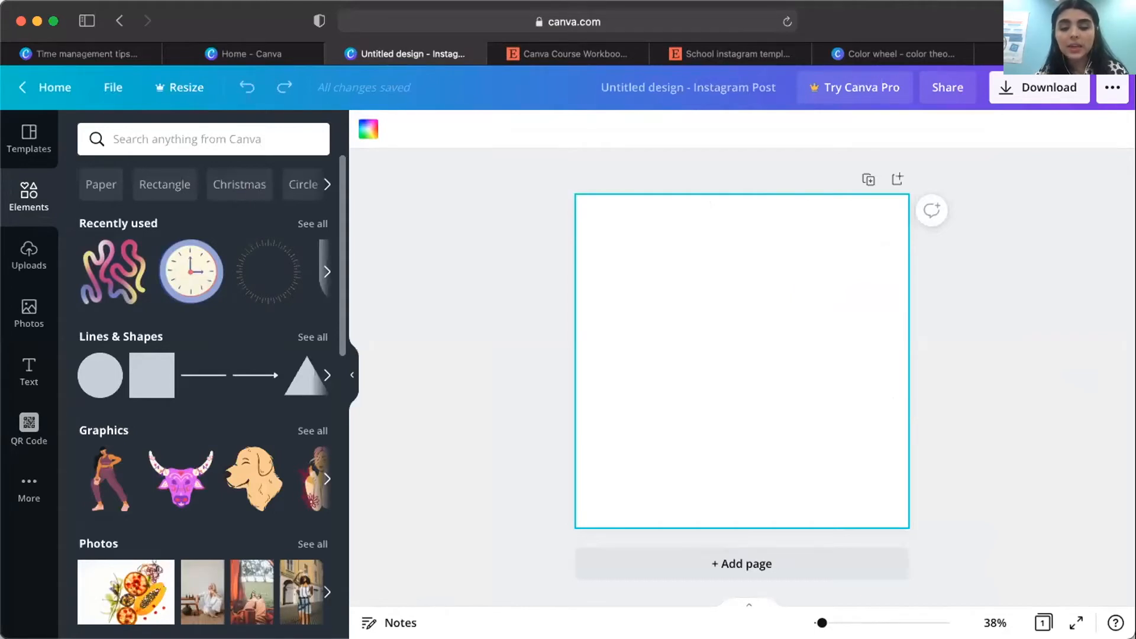
{"action": "key", "text": "c"}
{"action": "left_click", "coordinate": [741, 268]}
{"action": "left_click_drag", "start_coordinate": [741, 296], "coordinate": [697, 227]}
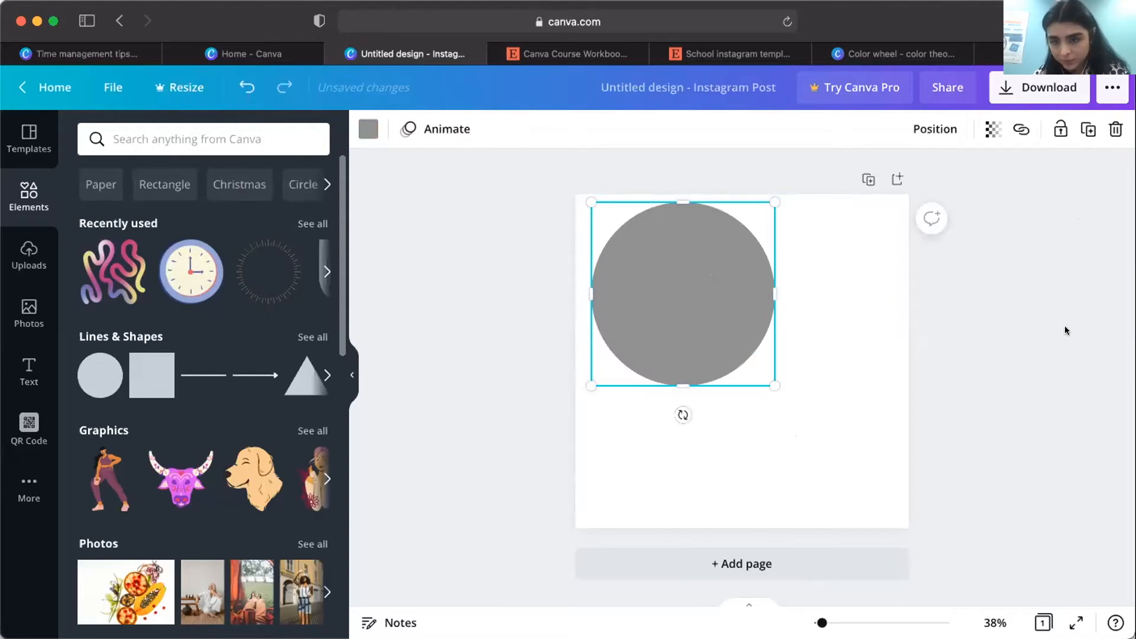
{"action": "left_click_drag", "start_coordinate": [706, 253], "coordinate": [658, 265]}
{"action": "left_click_drag", "start_coordinate": [695, 221], "coordinate": [638, 235]}
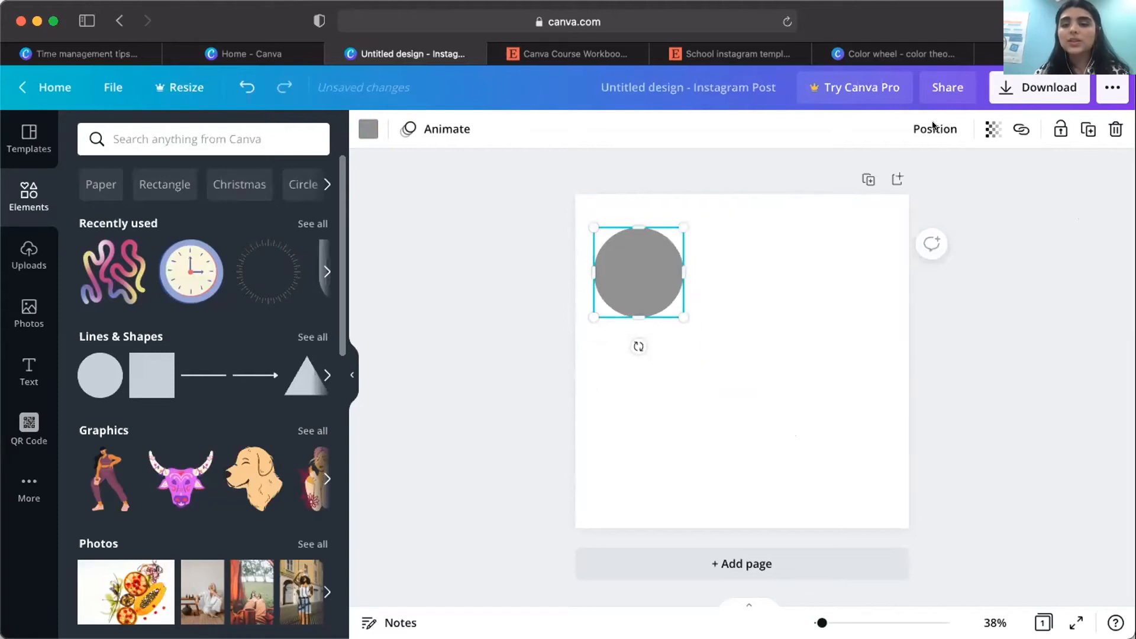
Go back to the color wheel page and copy the hex code #3F3CC3 from the tetradic palette.
{"action": "left_click", "coordinate": [845, 214]}
{"action": "key", "text": "super+9"}
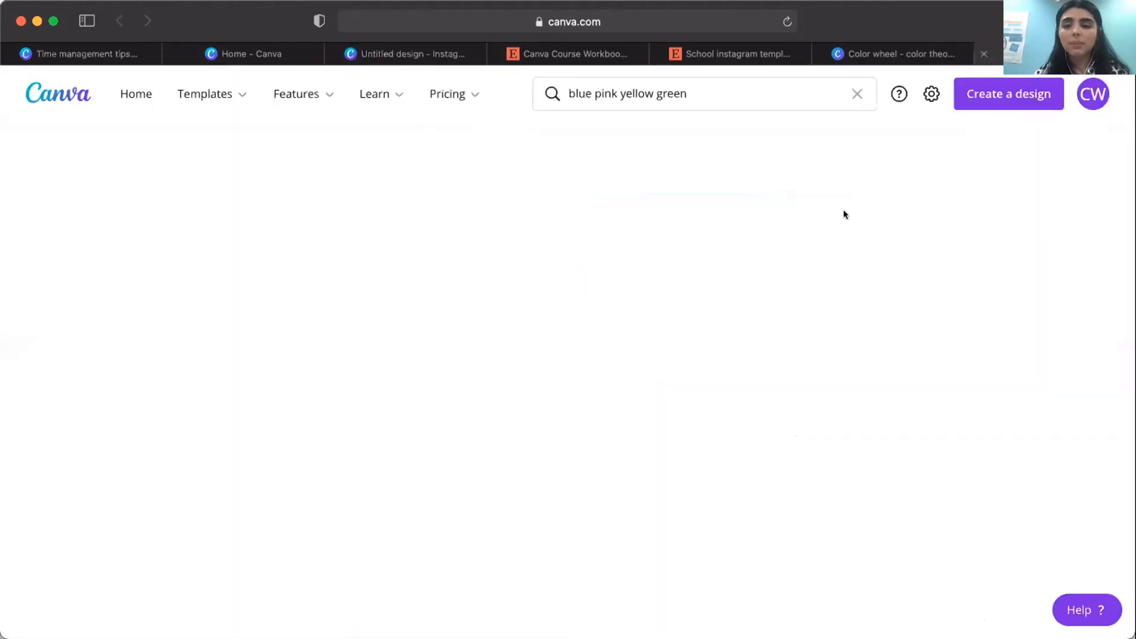
{"action": "key", "text": "ctrl+shift+Tab"}
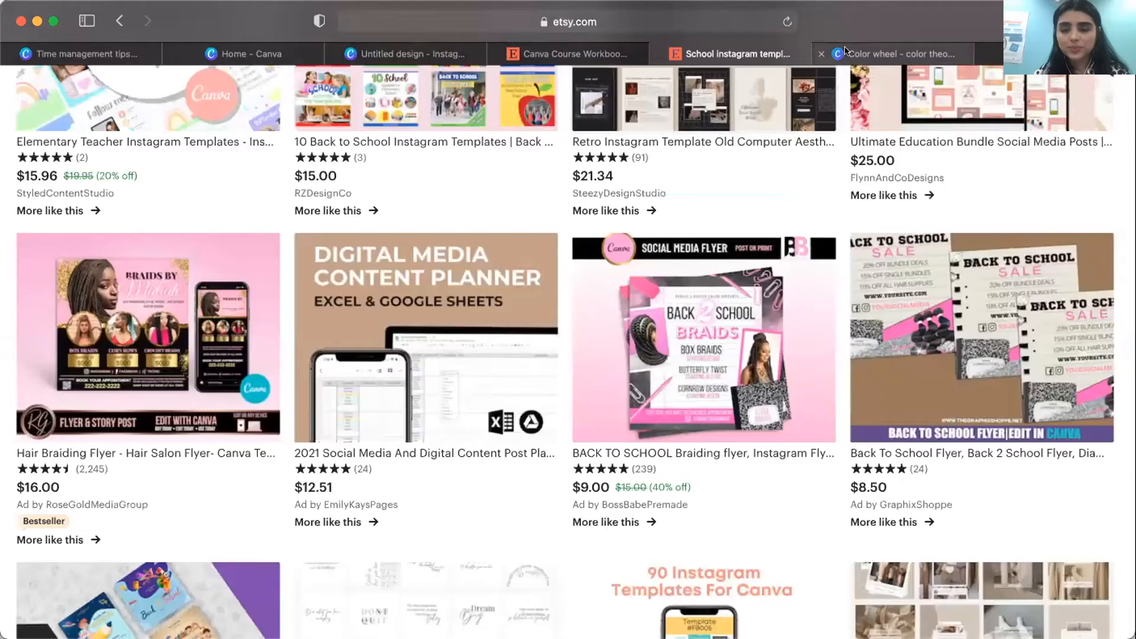
{"action": "key", "text": "ctrl+Tab"}
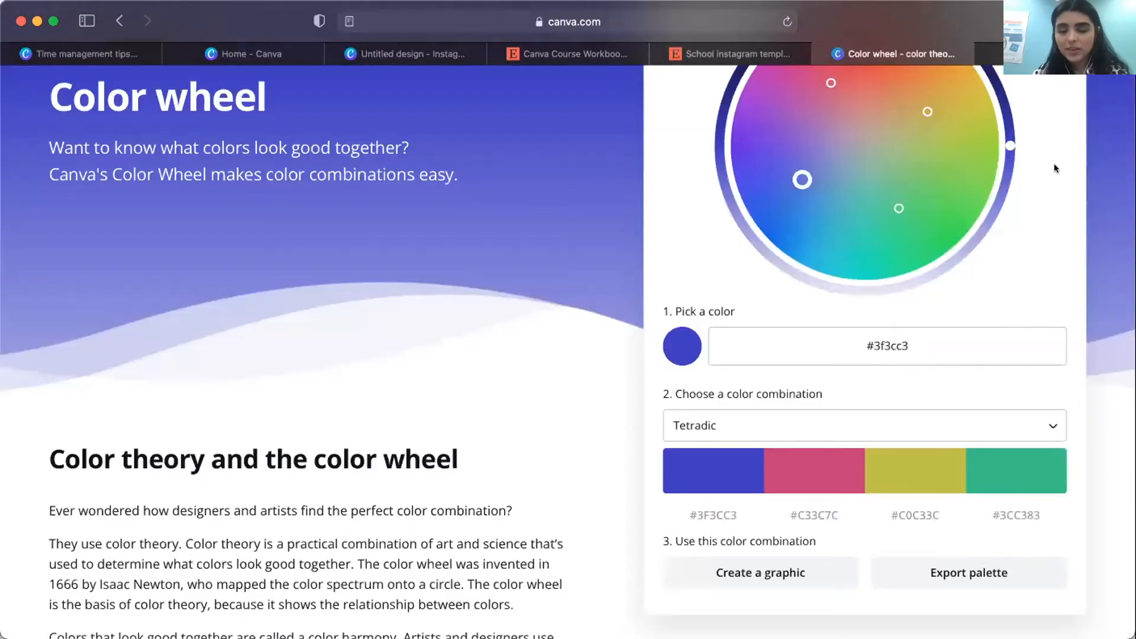
{"action": "left_click", "coordinate": [719, 507]}
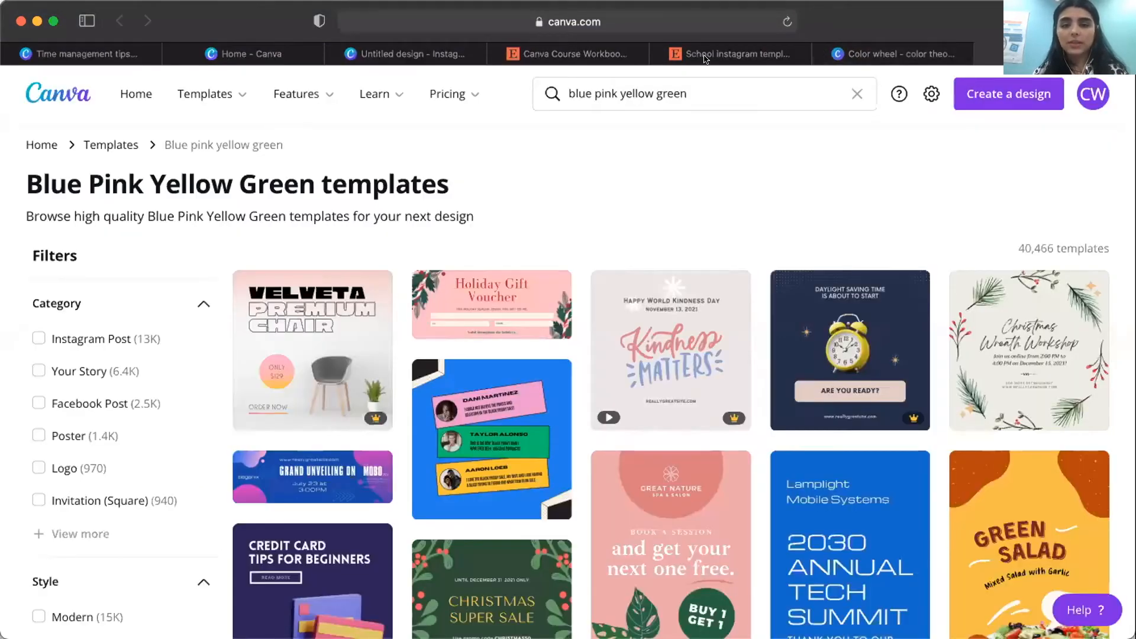
Switch to the Instagram post design and set the gray circle's color to the copied hex code #3F3CC3.
{"action": "left_click_drag", "start_coordinate": [231, 53], "coordinate": [943, 53]}
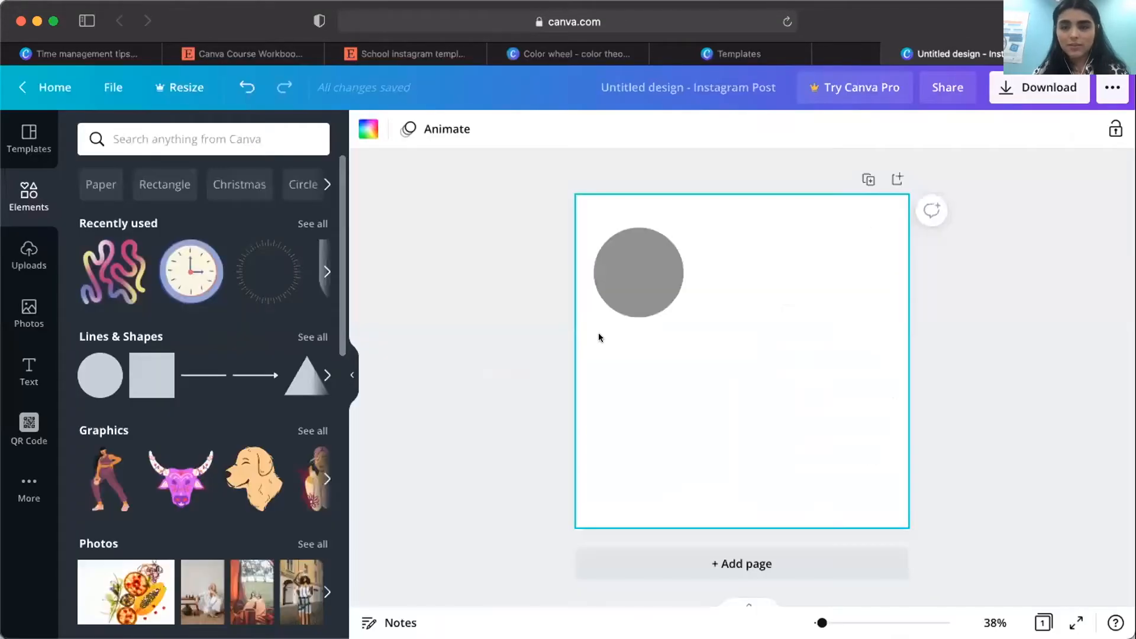
{"action": "left_click", "coordinate": [598, 277]}
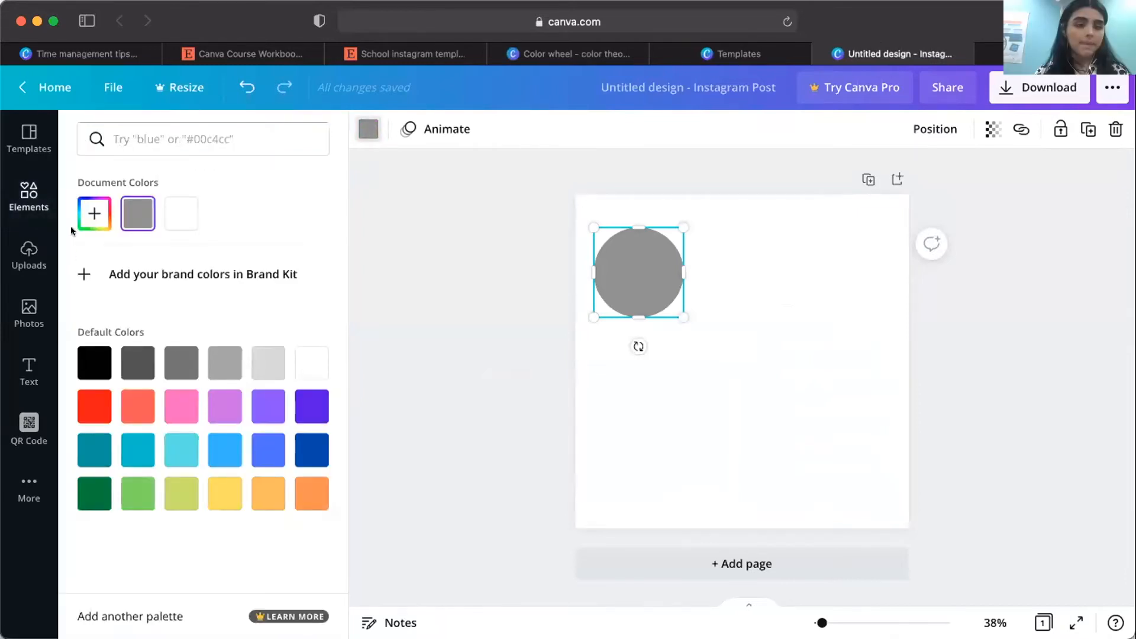
{"action": "left_click", "coordinate": [82, 216]}
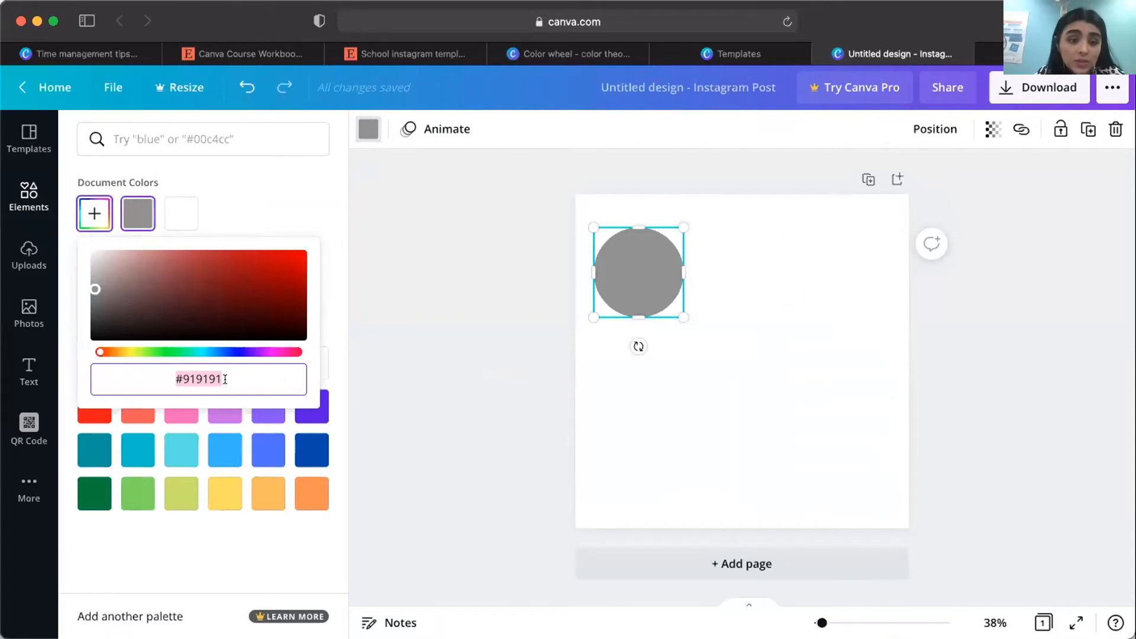
{"action": "left_click_drag", "start_coordinate": [225, 379], "coordinate": [165, 370]}
{"action": "key", "text": "super+v"}
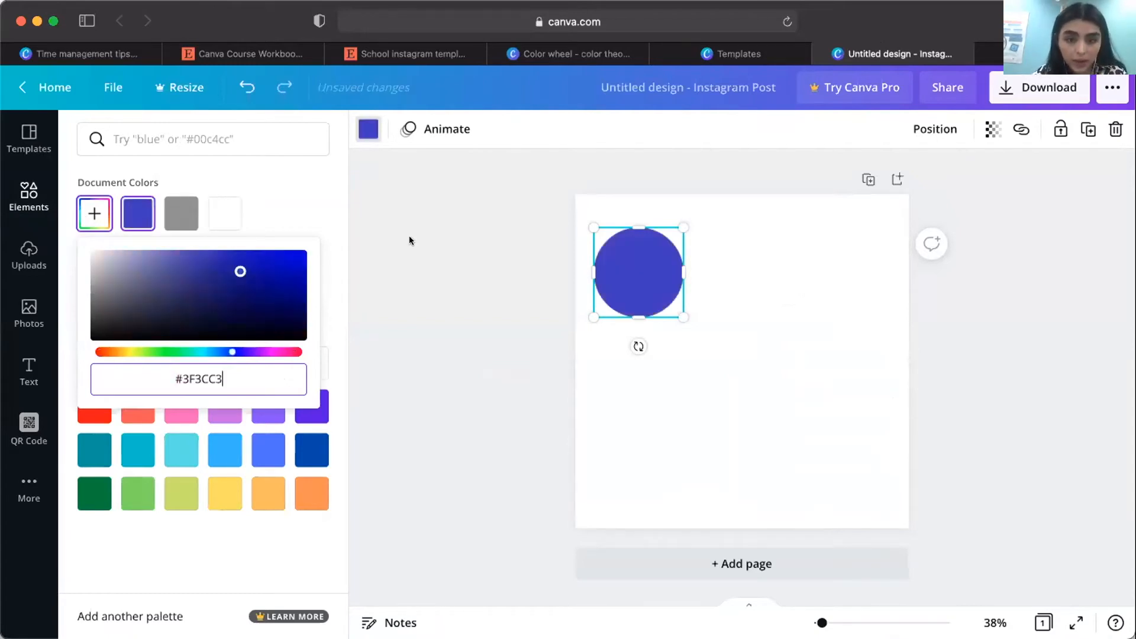
{"action": "left_click", "coordinate": [461, 207]}
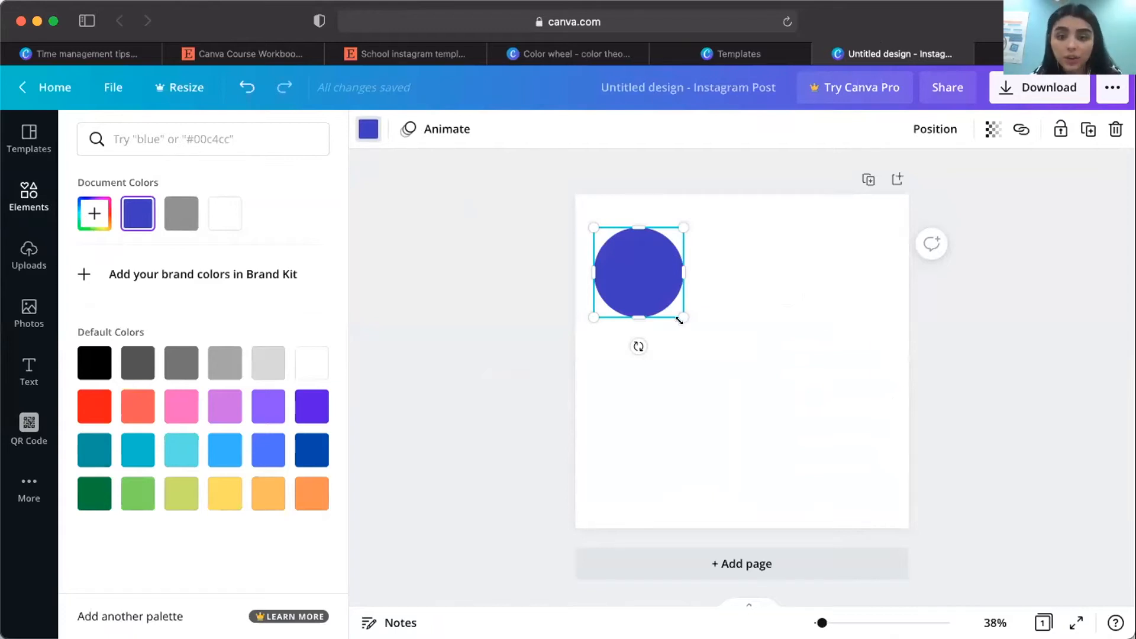
Shrink the blue circle slightly and move it up closer to the page's upper-left corner.
{"action": "left_click_drag", "start_coordinate": [678, 310], "coordinate": [672, 304]}
{"action": "left_click_drag", "start_coordinate": [641, 255], "coordinate": [642, 267]}
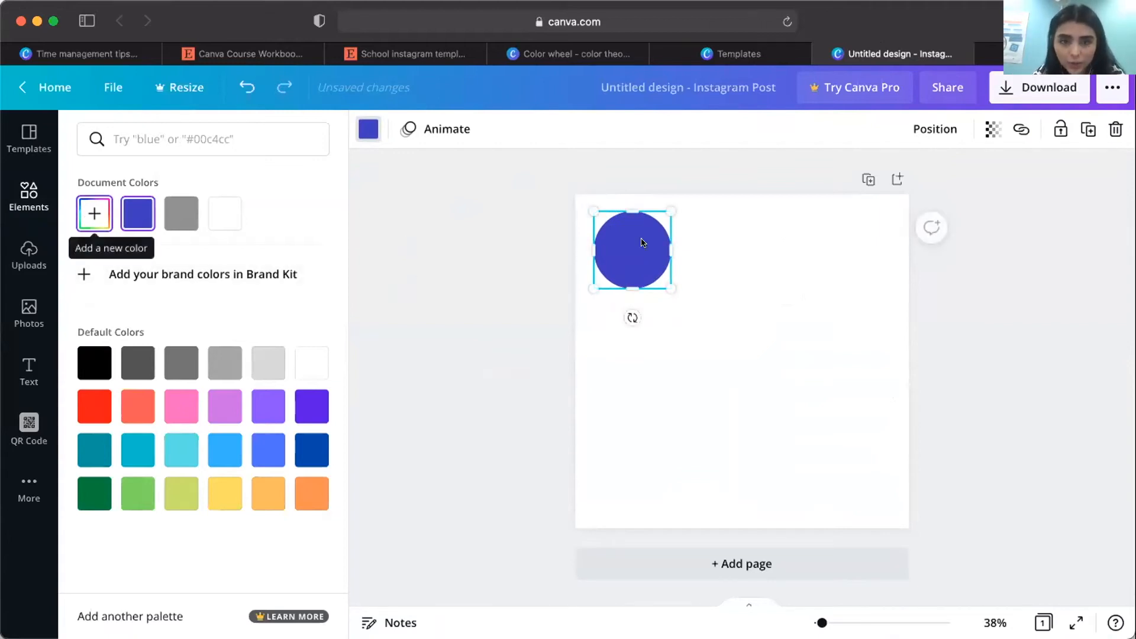
{"action": "left_click", "coordinate": [643, 326]}
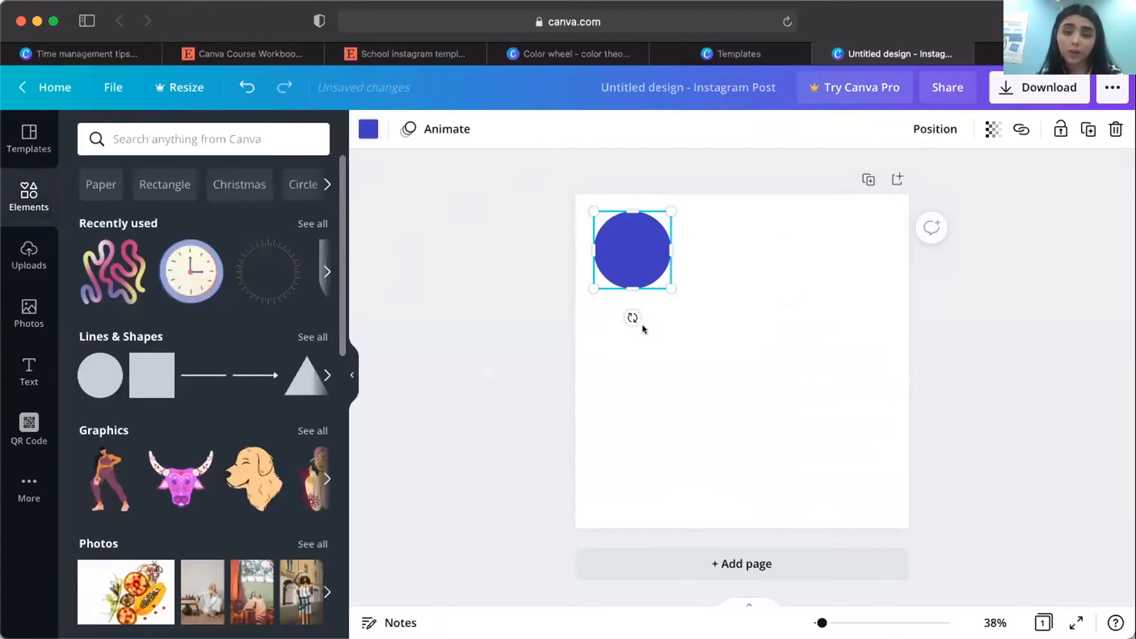
{"action": "left_click", "coordinate": [717, 264]}
Duplicate the blue circle three times and line the copies up in a row beside it.
{"action": "left_click", "coordinate": [636, 245]}
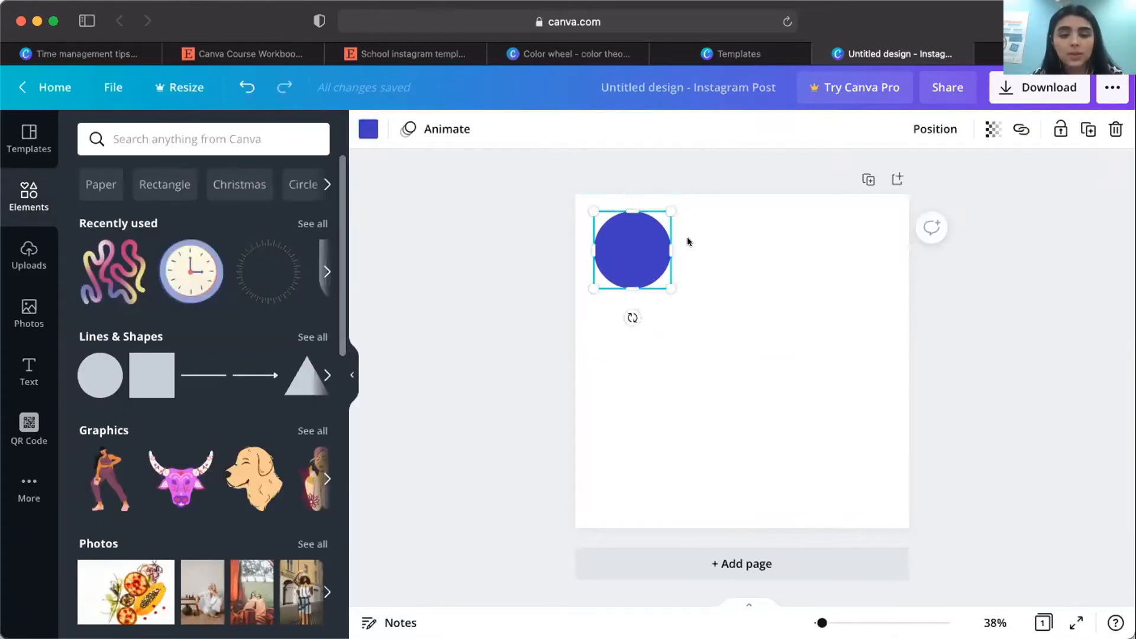
{"action": "key", "text": "super+d"}
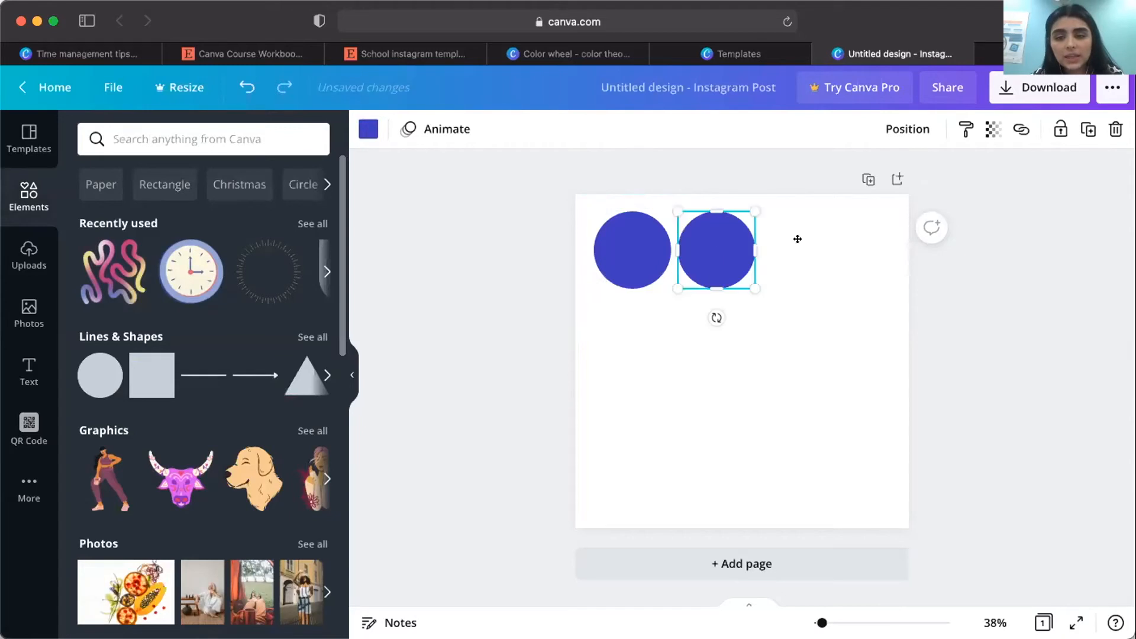
{"action": "key", "text": "super+d"}
{"action": "left_click_drag", "start_coordinate": [803, 242], "coordinate": [812, 244]}
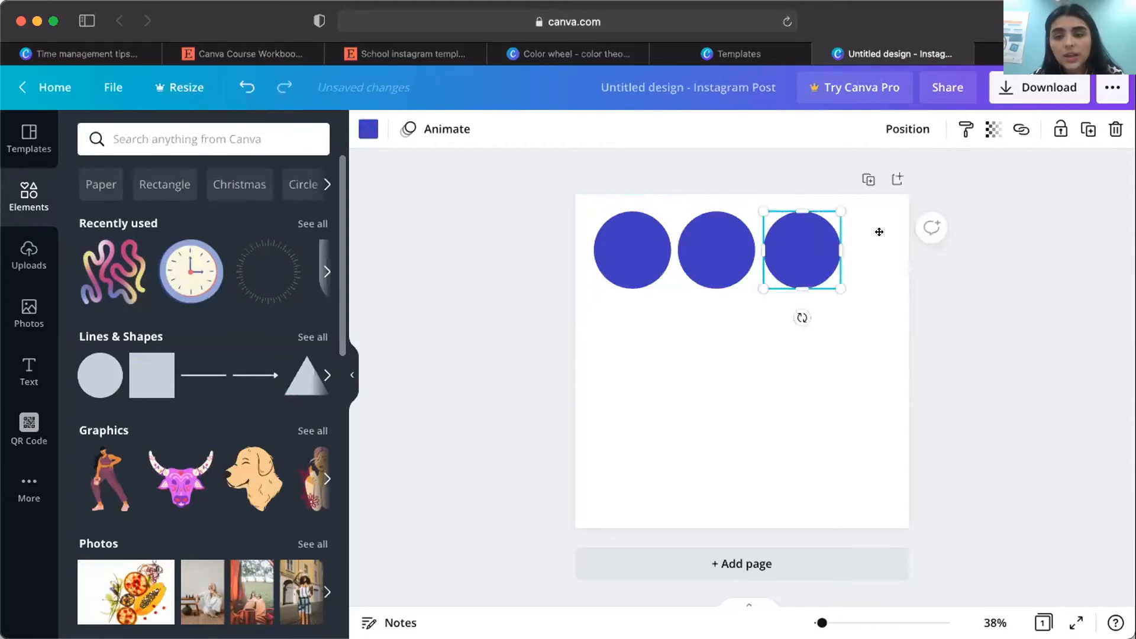
{"action": "key", "text": "super+d"}
{"action": "left_click_drag", "start_coordinate": [885, 237], "coordinate": [882, 243]}
Select all four circles, scale them down to fit within the page width and space them evenly with Tidy up.
{"action": "left_click", "coordinate": [614, 261]}
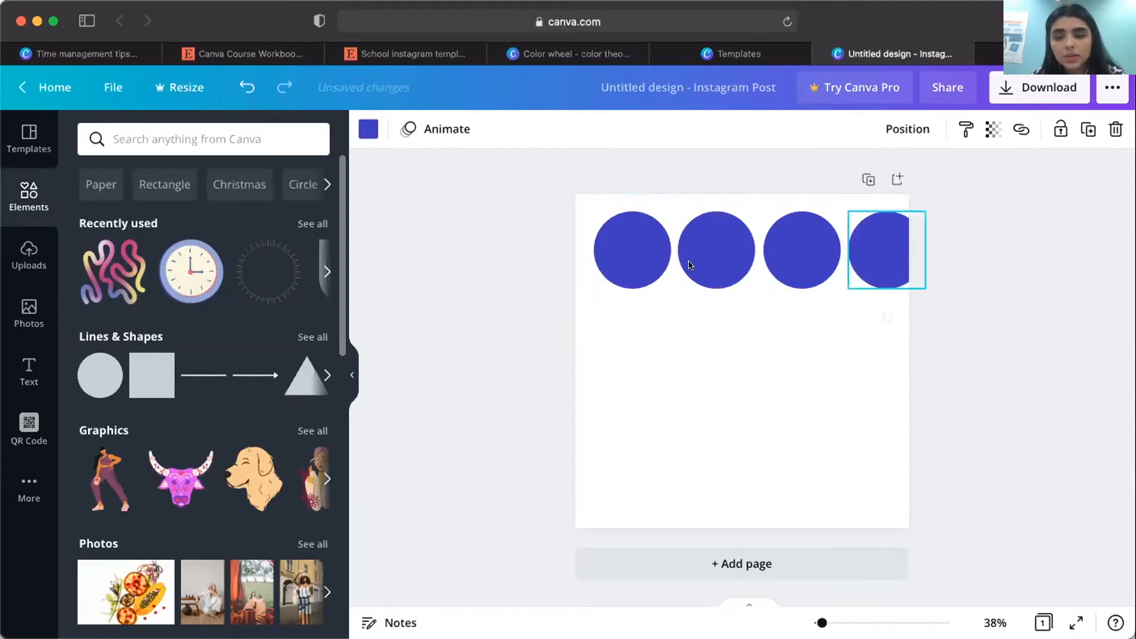
{"action": "left_click", "coordinate": [688, 260], "text": "shift"}
{"action": "left_click", "coordinate": [795, 255], "text": "shift"}
{"action": "left_click", "coordinate": [919, 272], "text": "shift"}
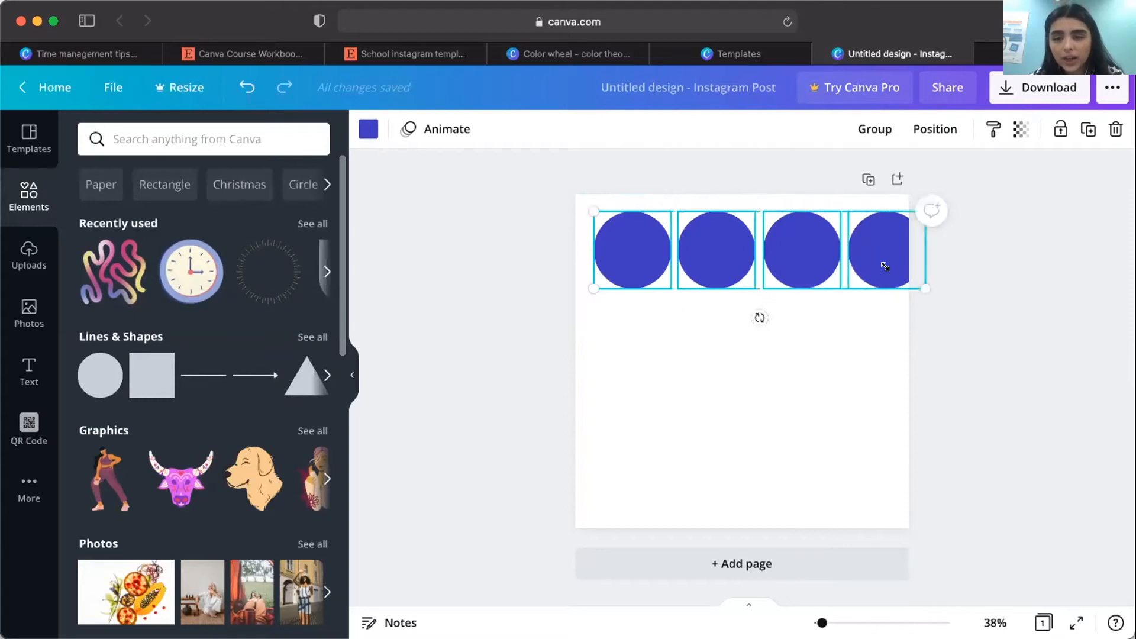
{"action": "left_click_drag", "start_coordinate": [886, 266], "coordinate": [809, 278]}
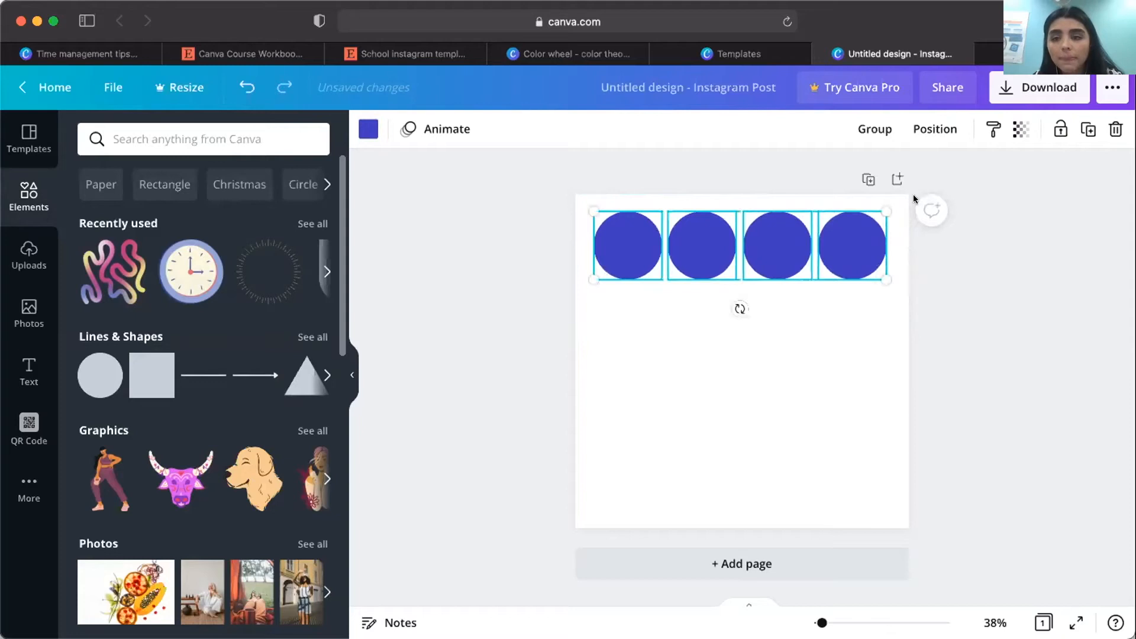
{"action": "left_click", "coordinate": [931, 128]}
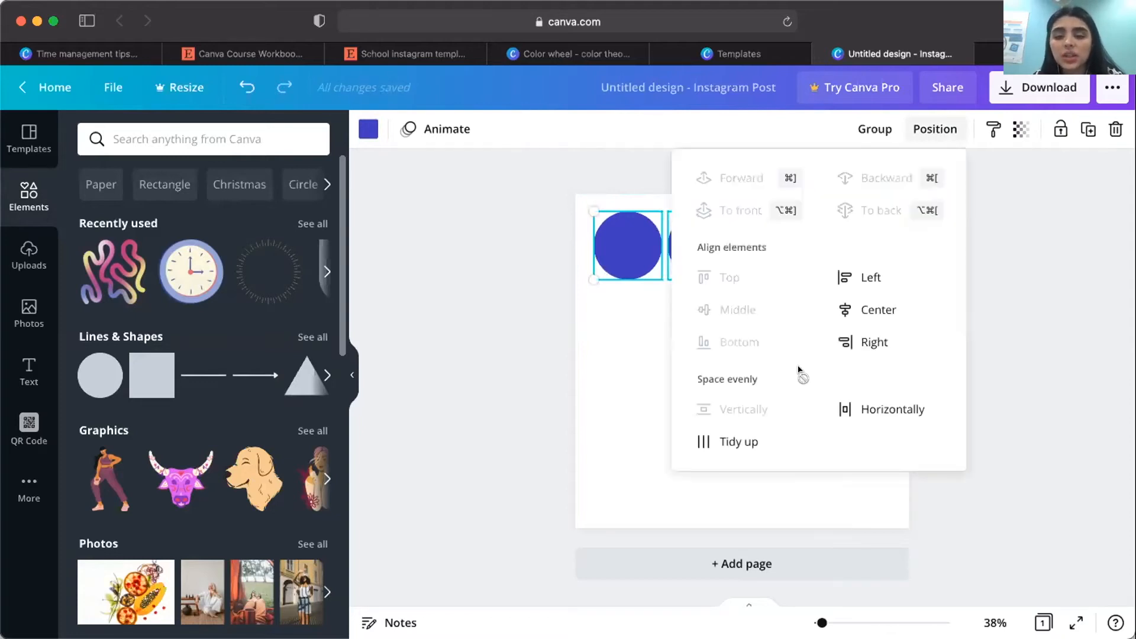
{"action": "left_click", "coordinate": [737, 441]}
{"action": "left_click", "coordinate": [612, 379]}
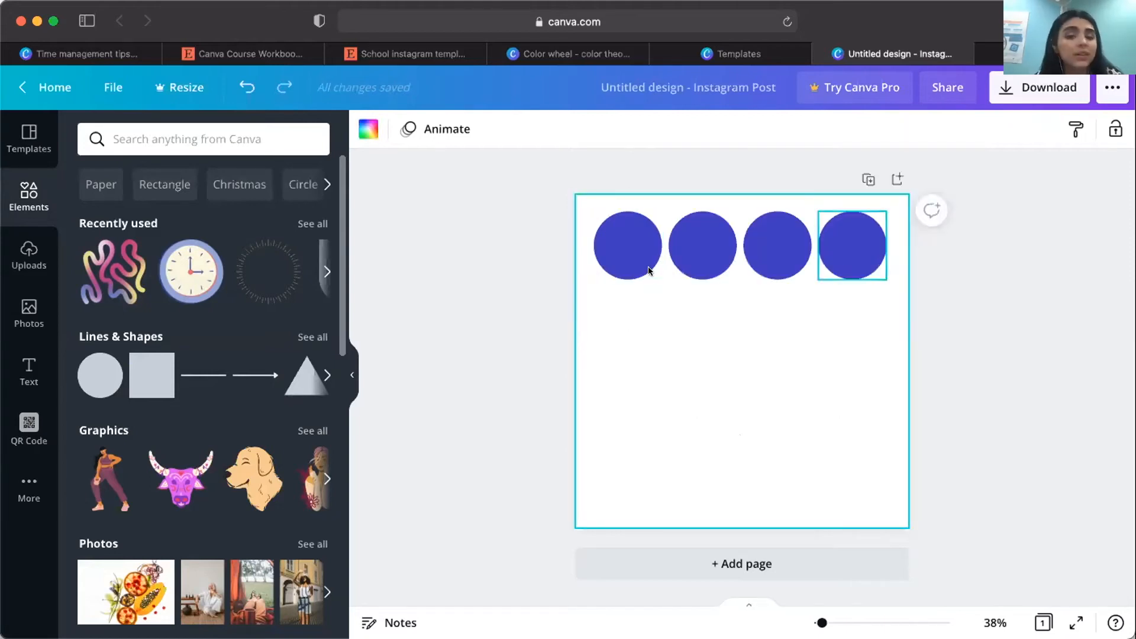
Select the second circle, and copy the hex code #C33C7C from the tetradic palette on the color wheel page.
{"action": "left_click", "coordinate": [716, 257]}
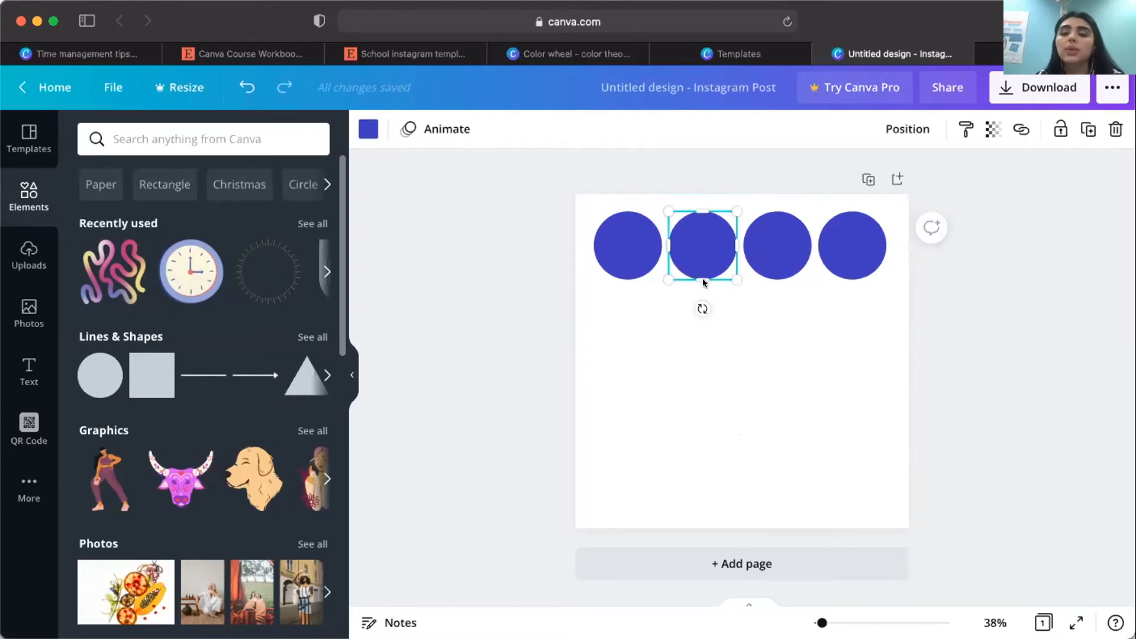
{"action": "key", "text": "Escape"}
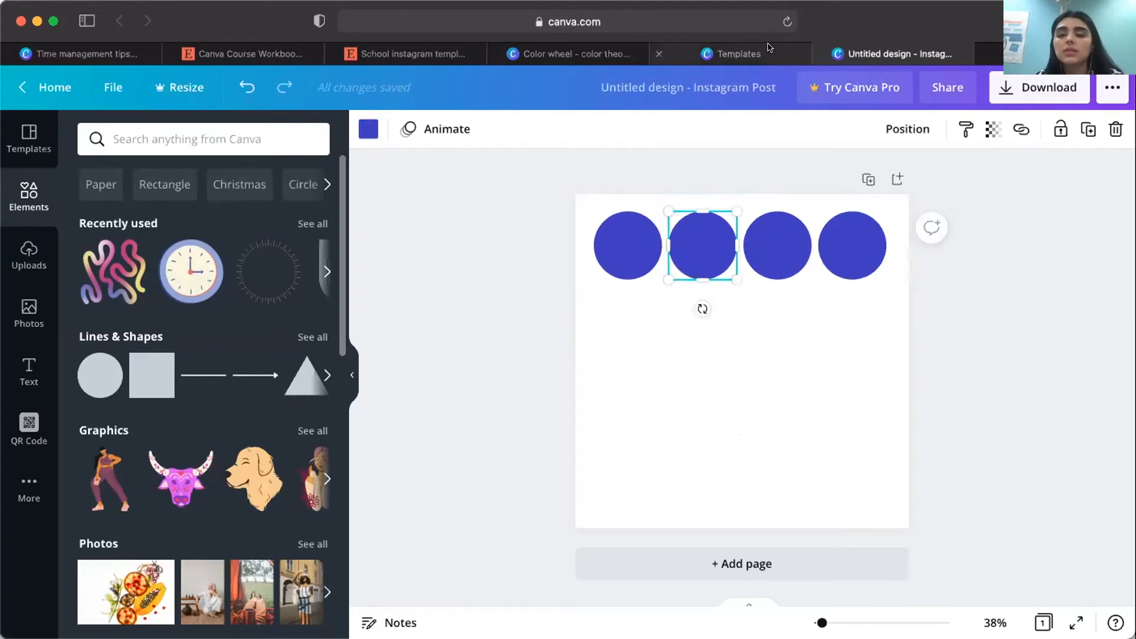
{"action": "left_click", "coordinate": [768, 51]}
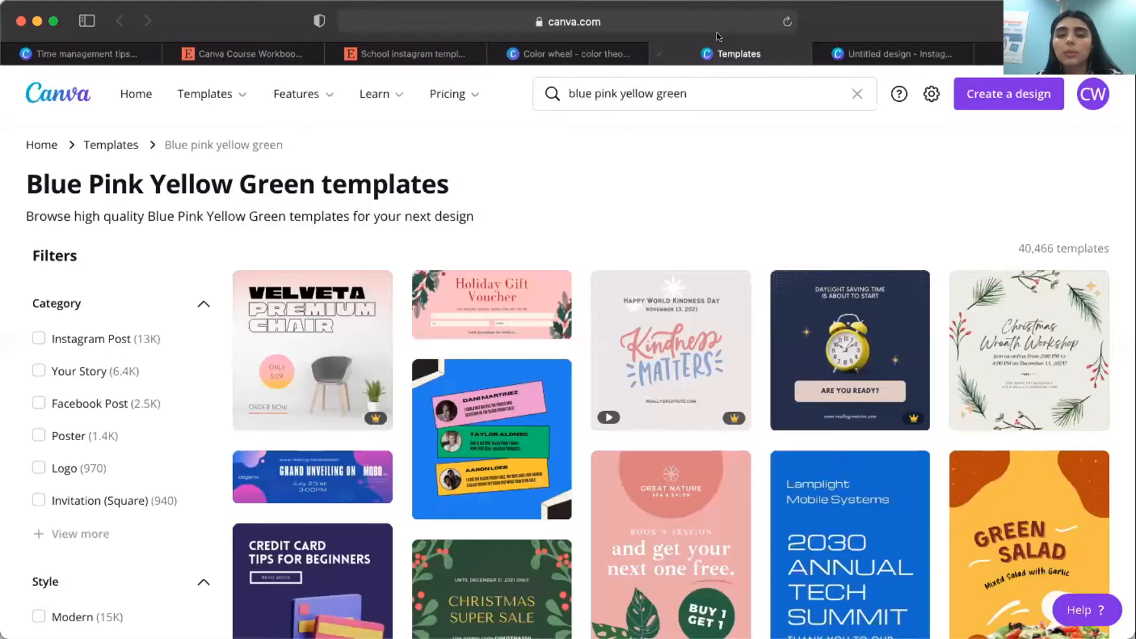
{"action": "left_click", "coordinate": [615, 57]}
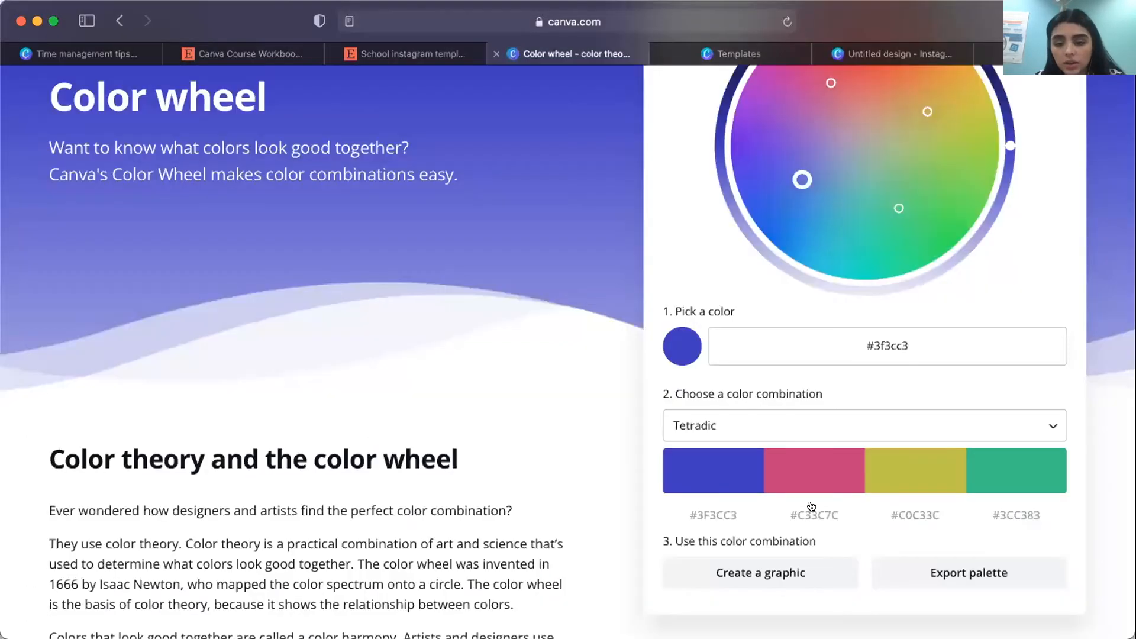
Close the leftover Templates and Home pages, and set the second circle's color to #C33C7C in the design.
{"action": "left_click", "coordinate": [772, 56]}
{"action": "left_click_drag", "start_coordinate": [764, 52], "coordinate": [981, 51]}
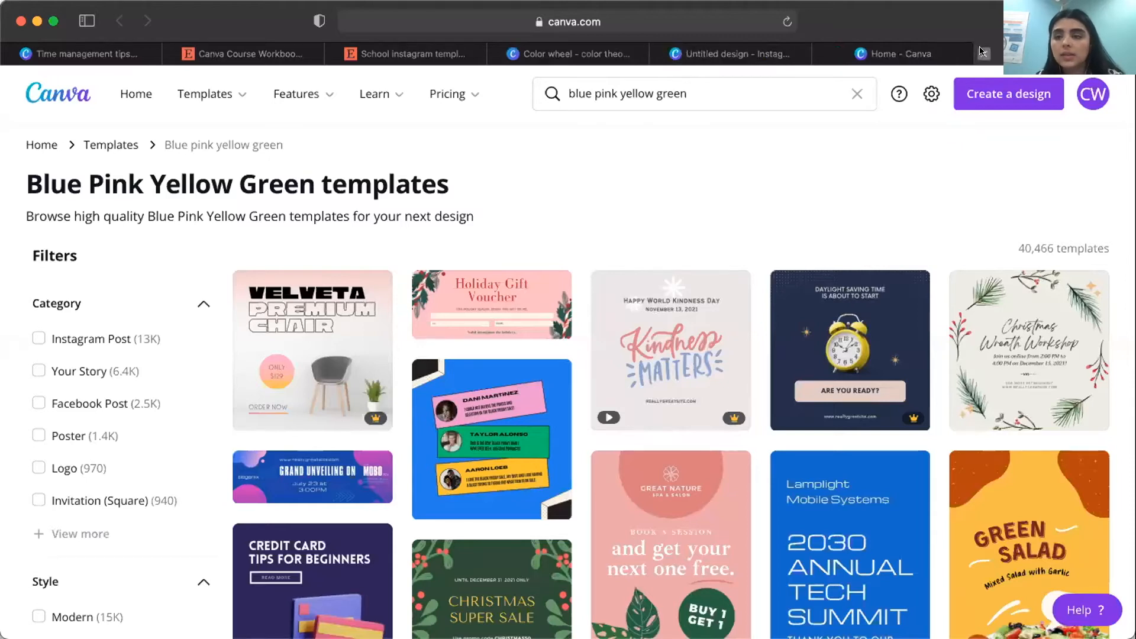
{"action": "left_click", "coordinate": [983, 52]}
{"action": "left_click", "coordinate": [908, 49]}
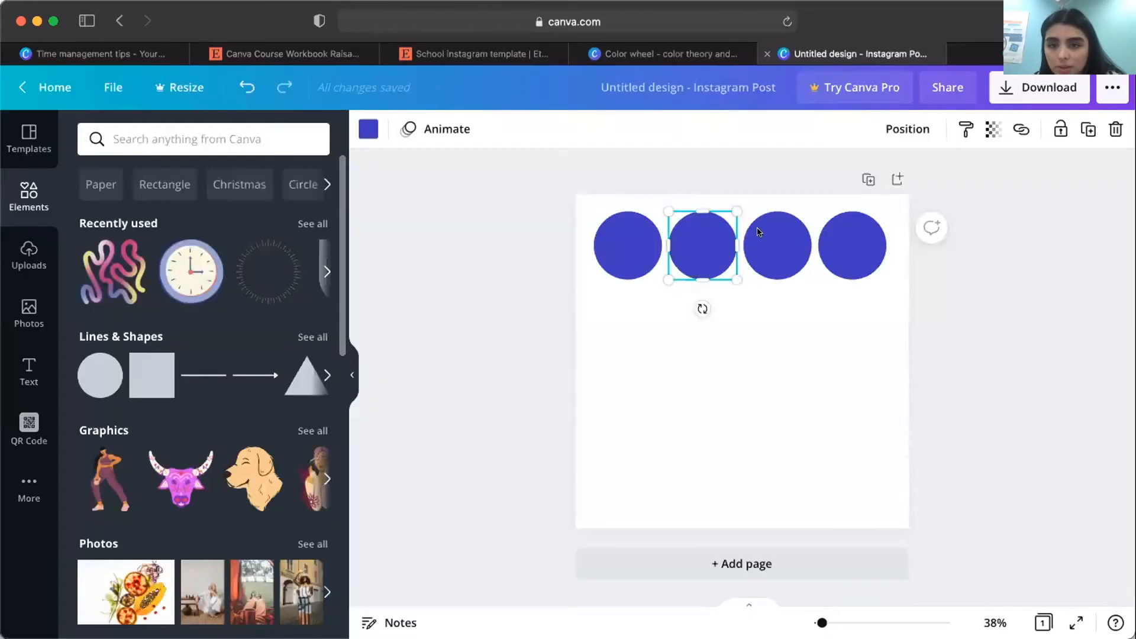
{"action": "left_click", "coordinate": [99, 223]}
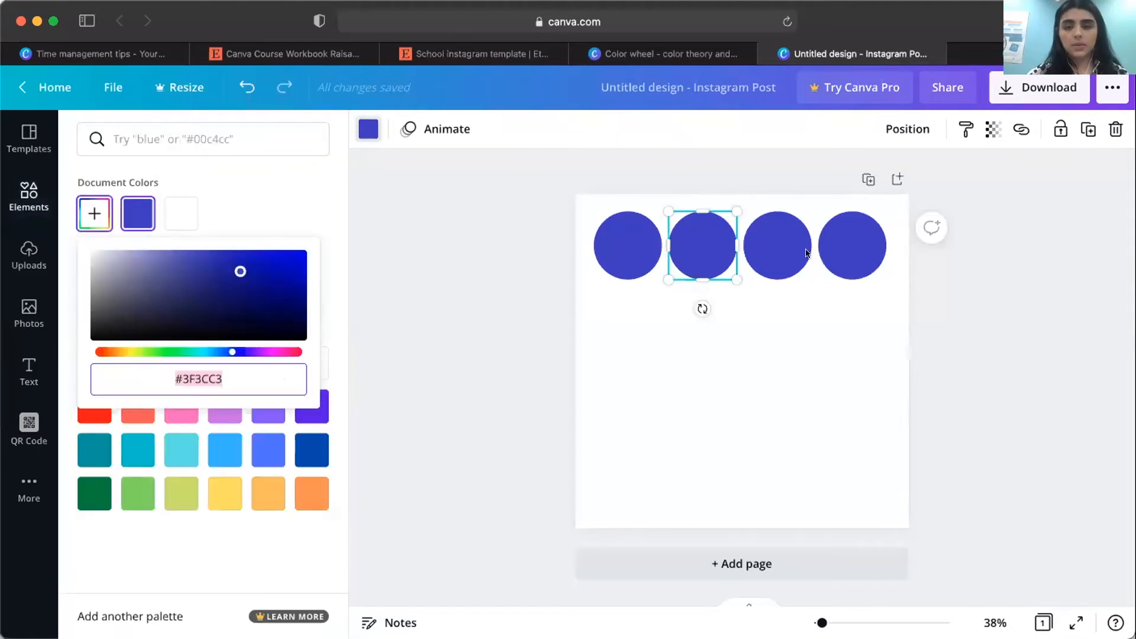
{"action": "key", "text": "super+v"}
Copy the hex code #C0C33C from the color wheel's tetradic palette and apply it to the third circle.
{"action": "left_click", "coordinate": [740, 51]}
{"action": "left_click", "coordinate": [905, 514]}
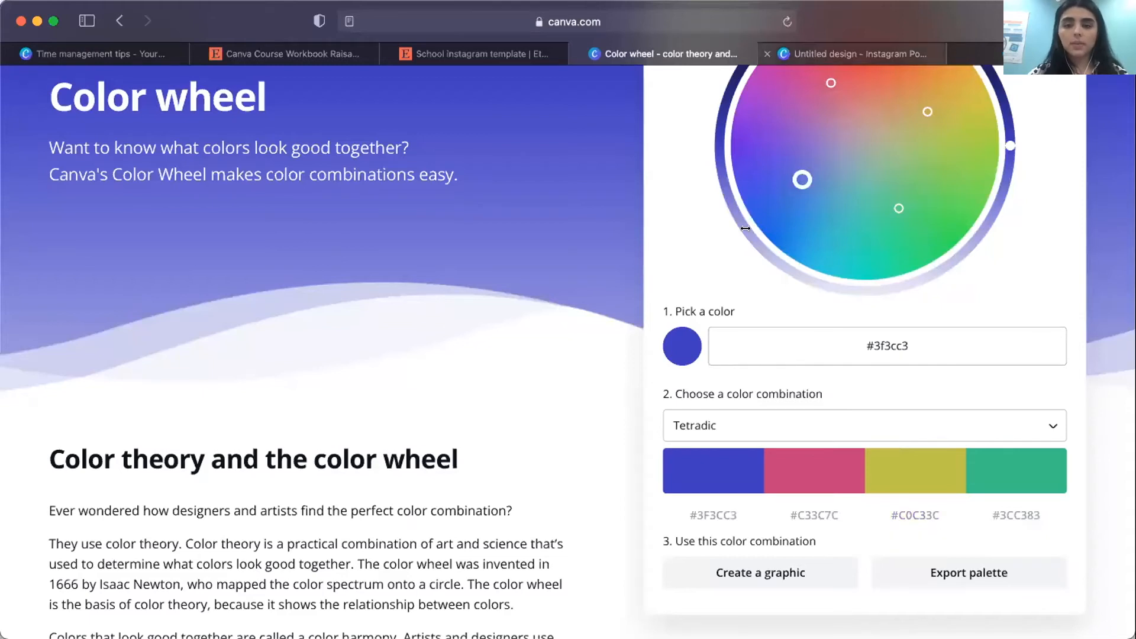
{"action": "left_click", "coordinate": [828, 54]}
{"action": "left_click", "coordinate": [88, 220]}
{"action": "left_click", "coordinate": [89, 220]}
{"action": "key", "text": "ctrl+v"}
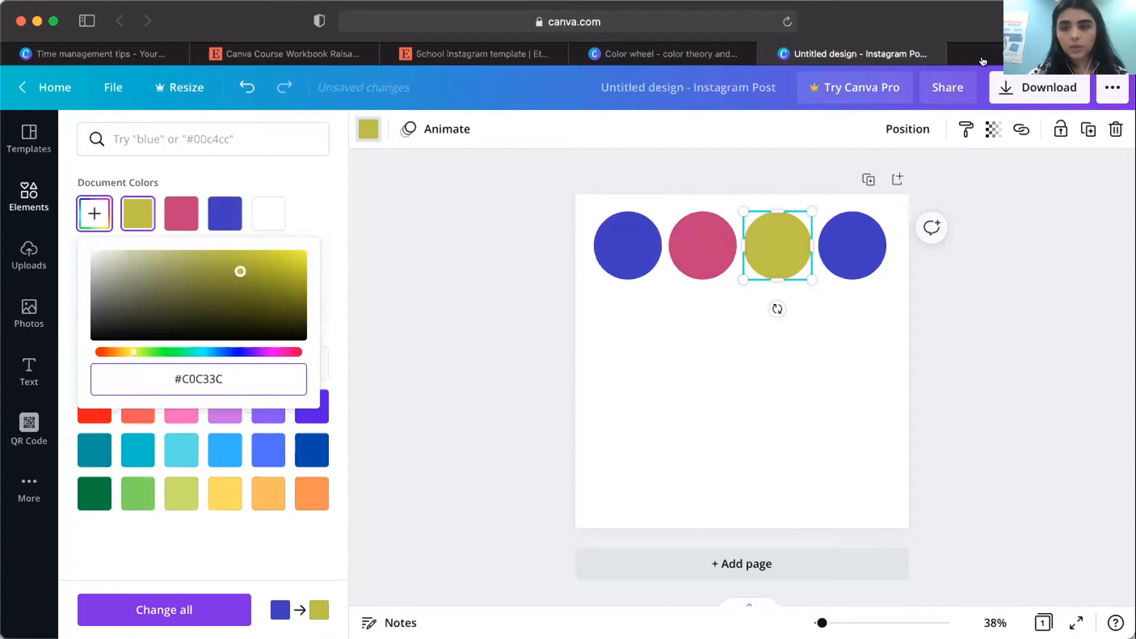
Copy the hex code #3CC383 from the color wheel's tetradic palette and apply it to the fourth circle.
{"action": "left_click", "coordinate": [857, 245]}
{"action": "left_click", "coordinate": [733, 59]}
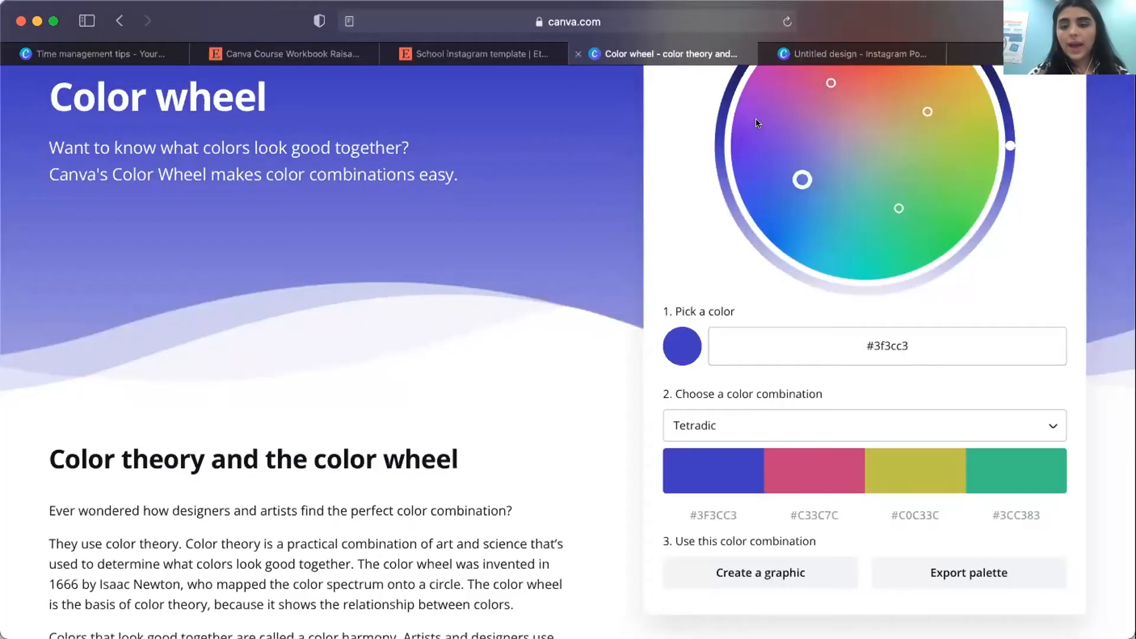
{"action": "left_click", "coordinate": [1011, 516]}
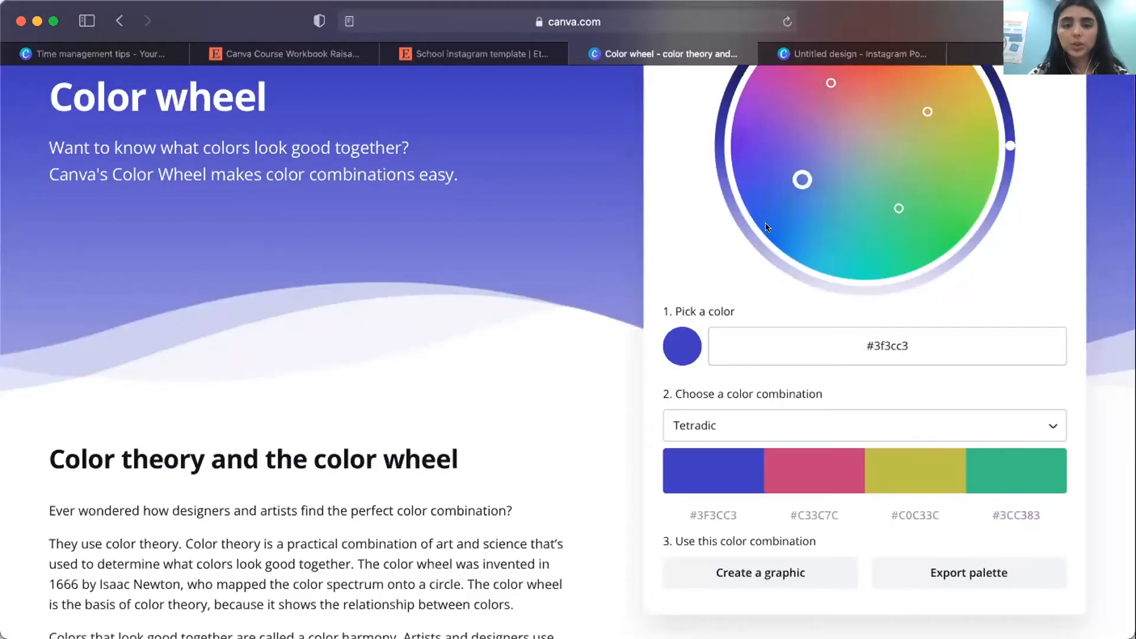
{"action": "key", "text": "ctrl+Tab"}
{"action": "left_click", "coordinate": [94, 213]}
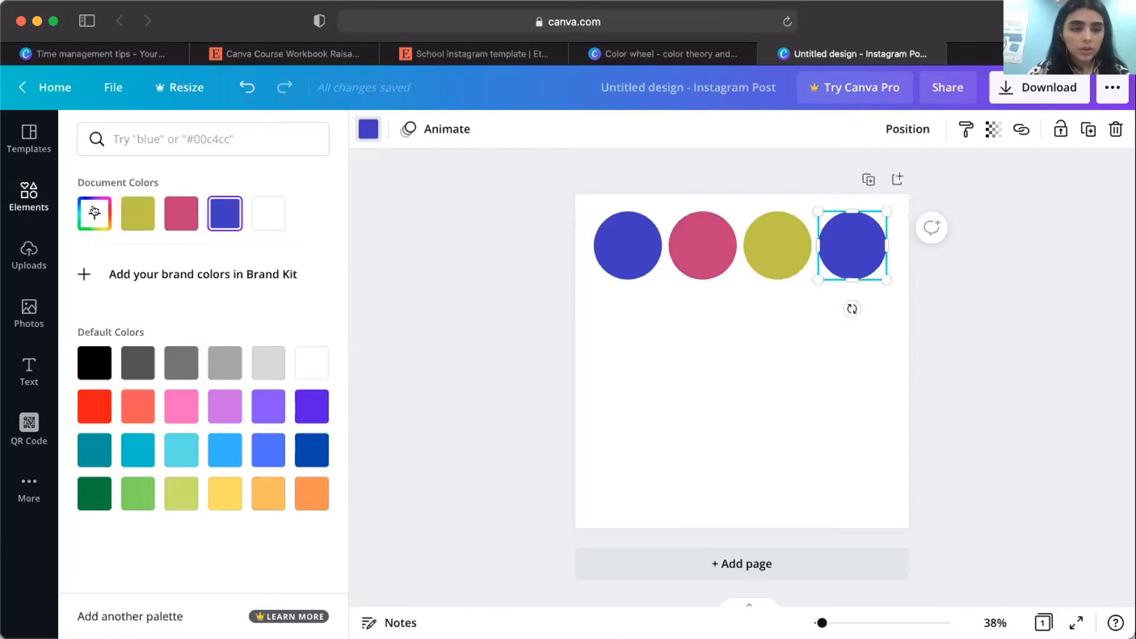
{"action": "key", "text": "super+v"}
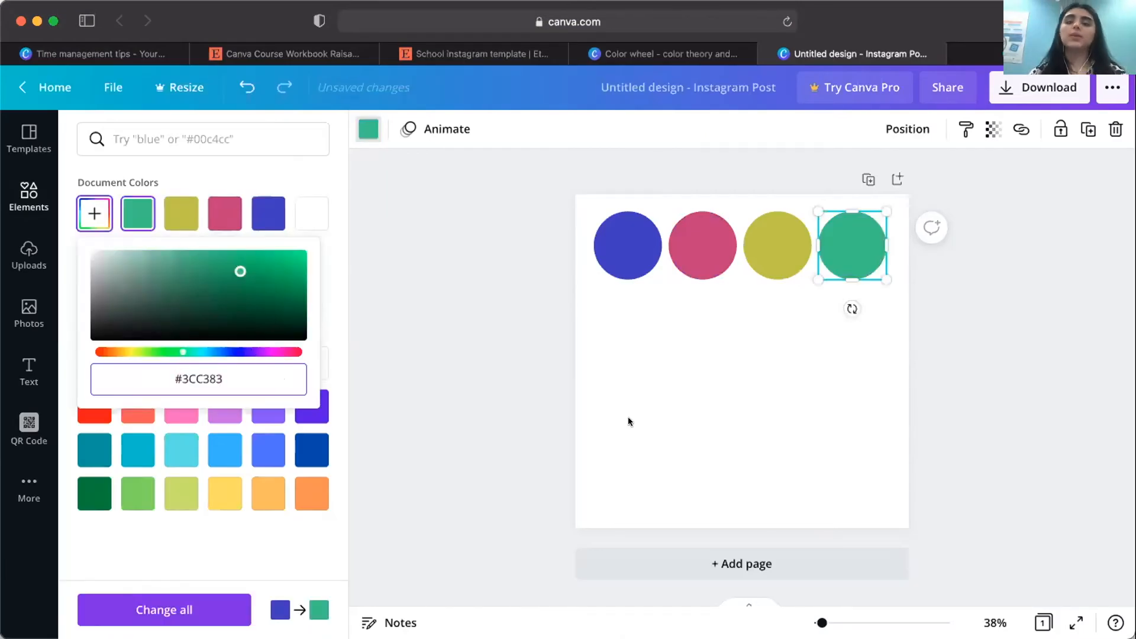
Select all four colored circles and move the row slightly lower on the page, centered horizontally.
{"action": "left_click", "coordinate": [548, 236]}
{"action": "left_click_drag", "start_coordinate": [552, 241], "coordinate": [854, 264]}
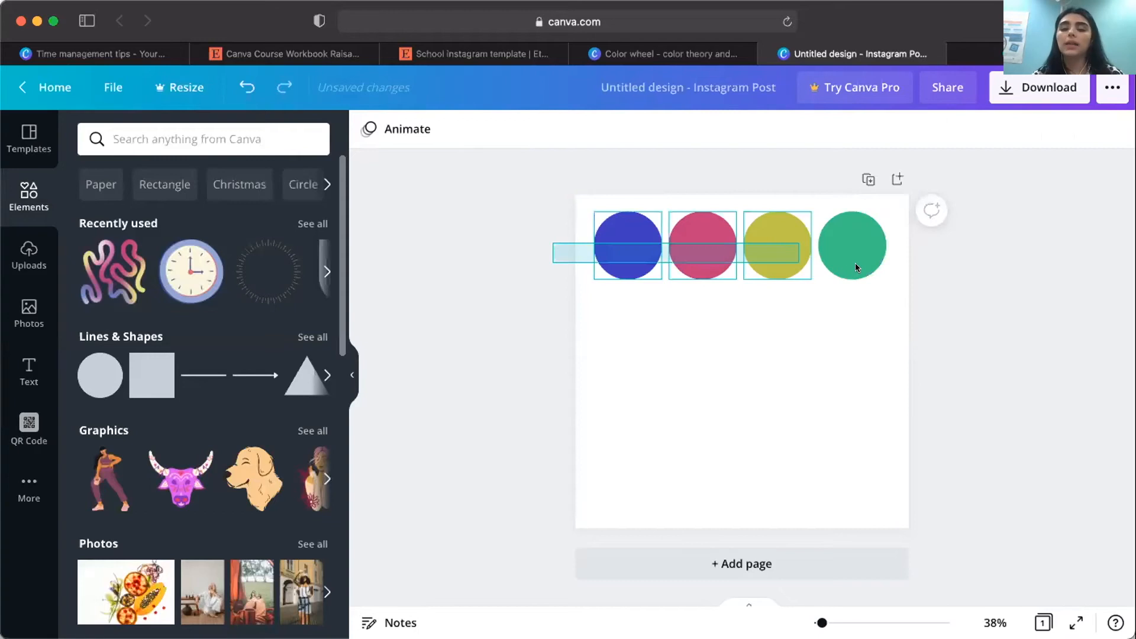
{"action": "left_click_drag", "start_coordinate": [833, 221], "coordinate": [834, 261]}
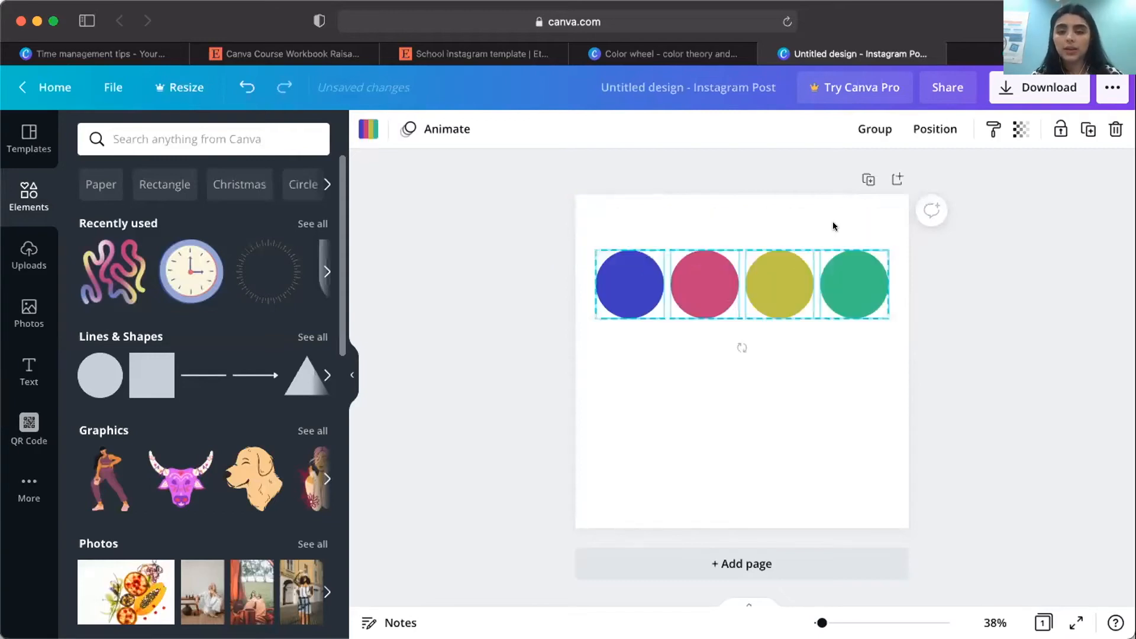
{"action": "left_click", "coordinate": [624, 221]}
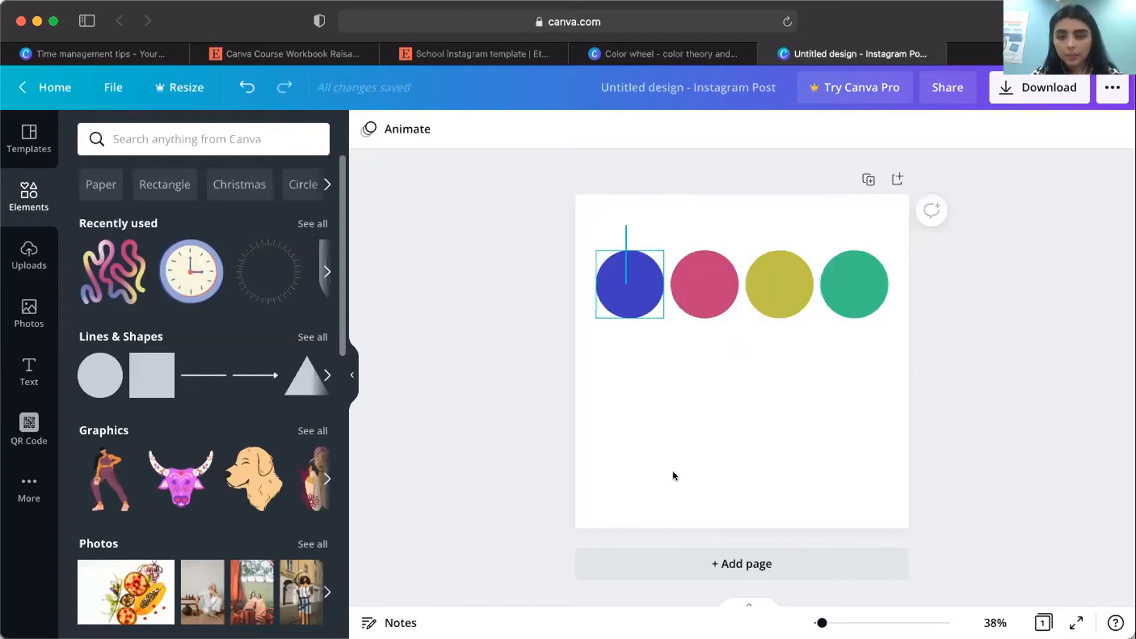
Add a second blank page to the design and return to the page with the color circles.
{"action": "left_click", "coordinate": [679, 564]}
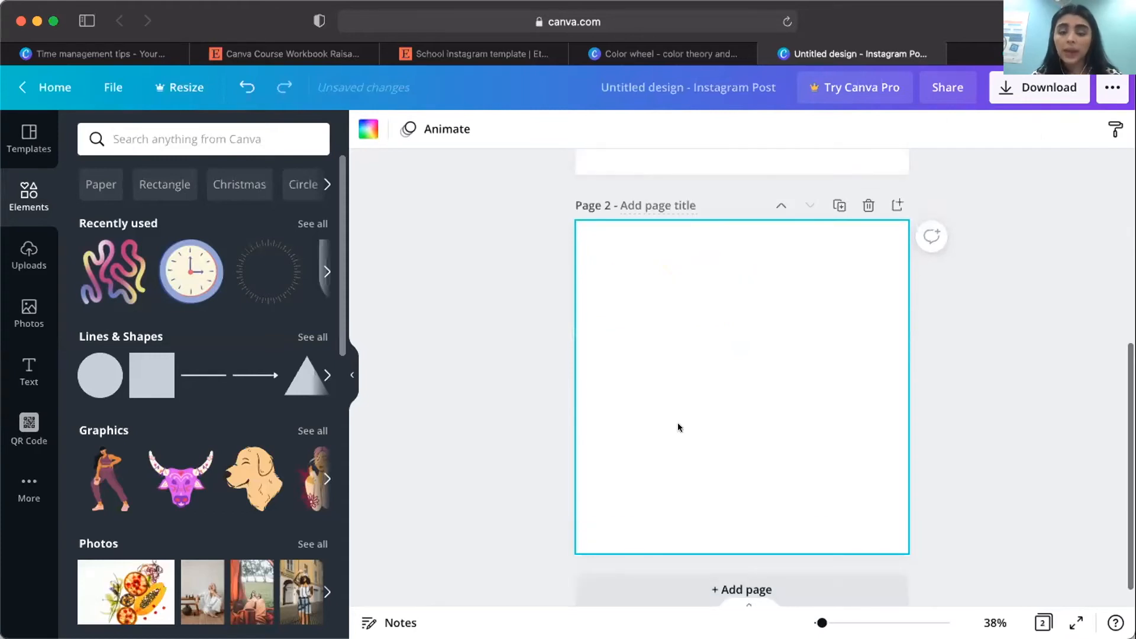
{"action": "scroll", "coordinate": [716, 374], "scroll_direction": "down", "scroll_amount": 2}
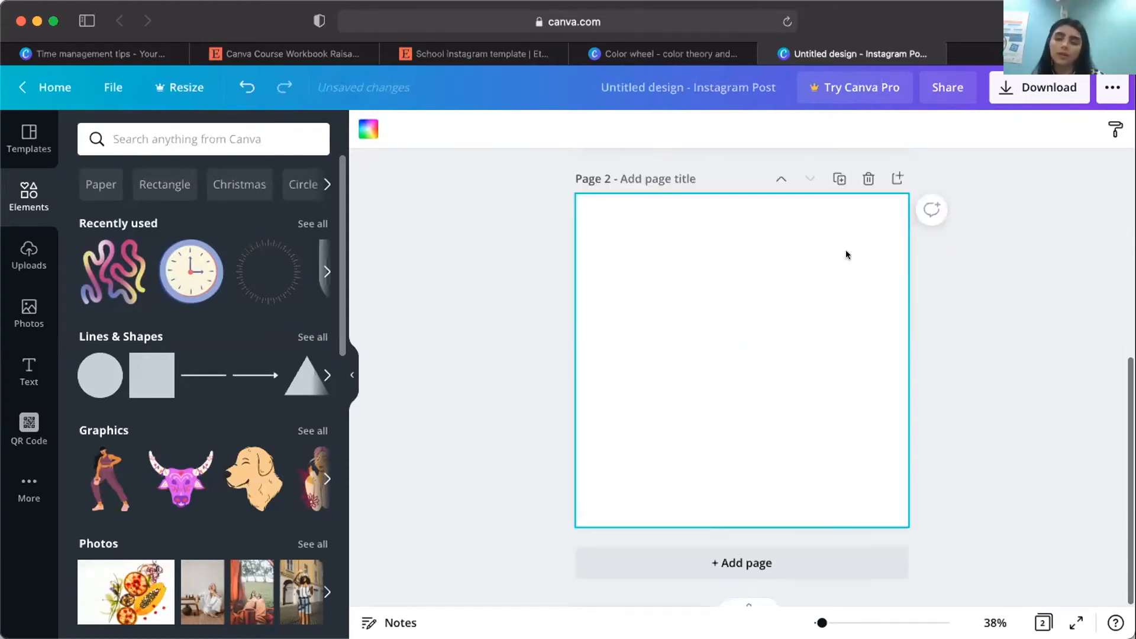
{"action": "scroll", "coordinate": [612, 265], "scroll_direction": "up", "scroll_amount": 5}
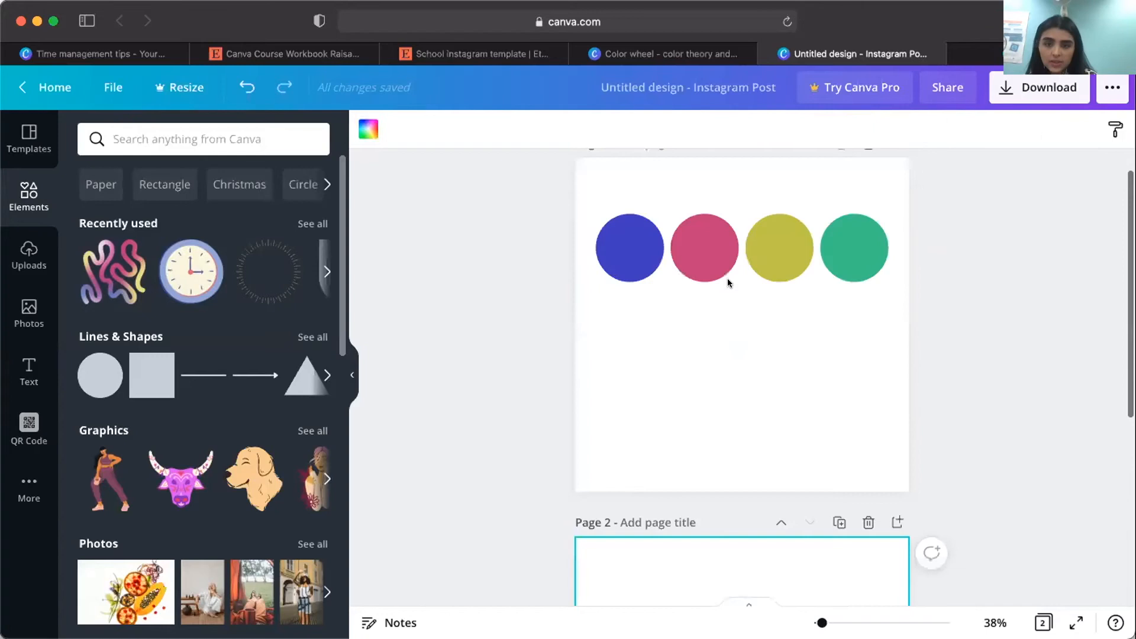
{"action": "left_click", "coordinate": [687, 287]}
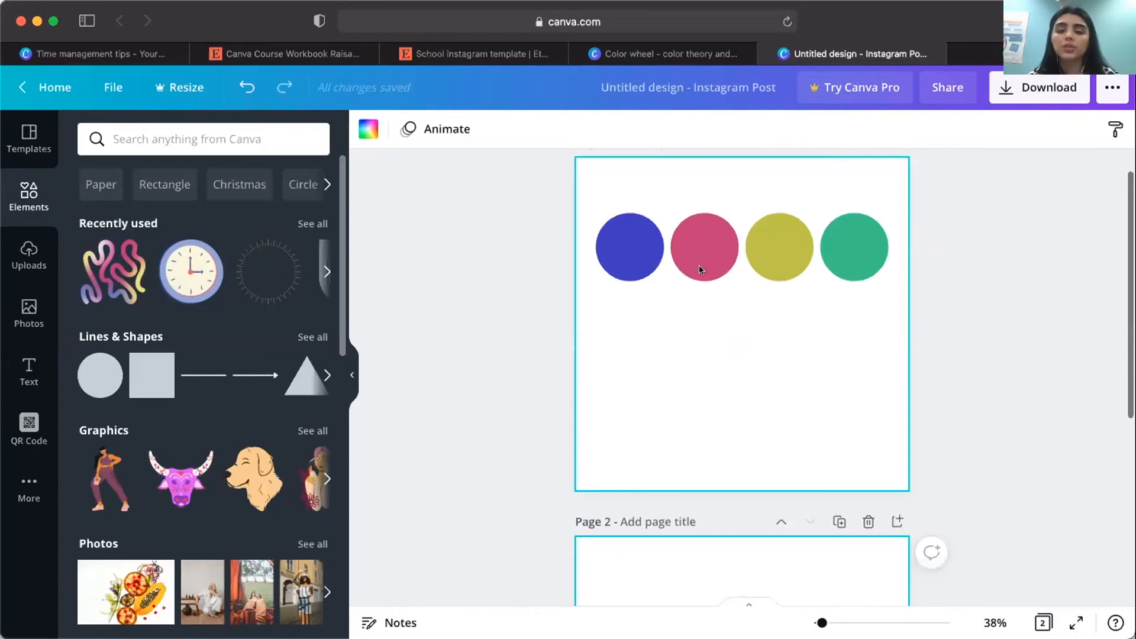
Add a large green circle to page 2 and place it partly off the page at the lower-left corner.
{"action": "scroll", "coordinate": [714, 241], "scroll_direction": "down", "scroll_amount": 2}
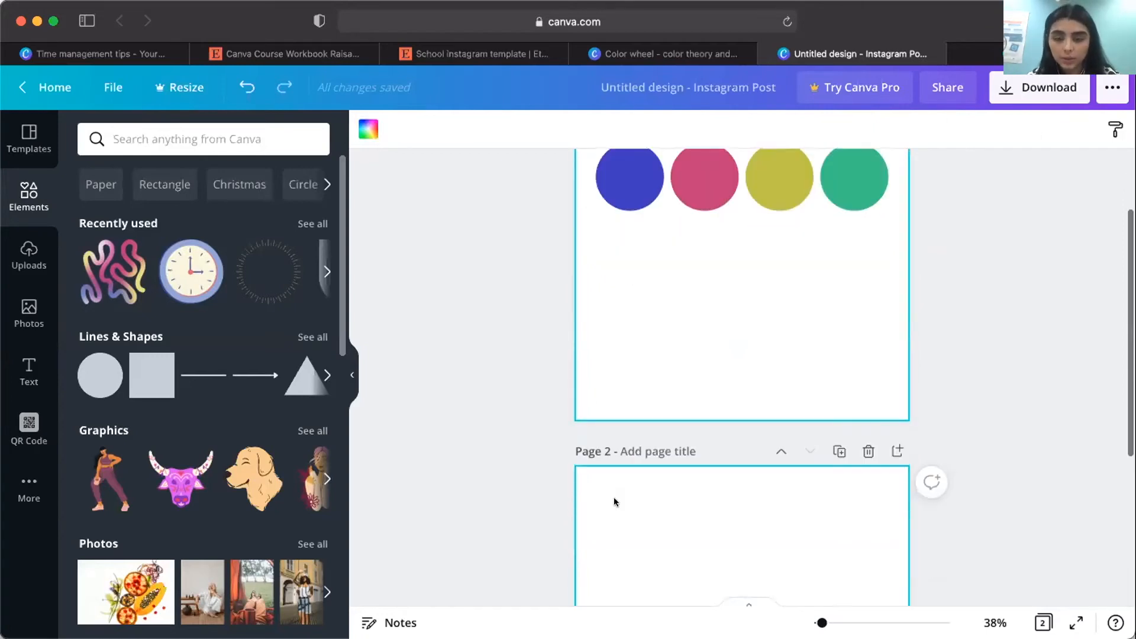
{"action": "scroll", "coordinate": [614, 473], "scroll_direction": "down", "scroll_amount": 2}
{"action": "scroll", "coordinate": [616, 420], "scroll_direction": "down", "scroll_amount": 1}
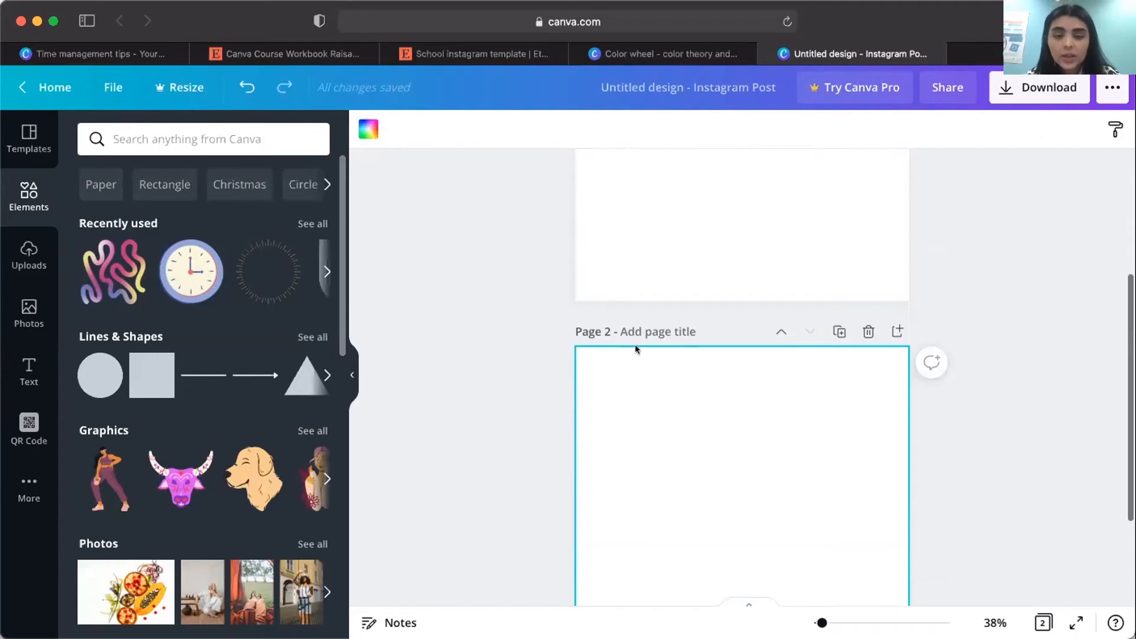
{"action": "scroll", "coordinate": [636, 349], "scroll_direction": "down", "scroll_amount": 1}
{"action": "scroll", "coordinate": [635, 349], "scroll_direction": "down", "scroll_amount": 1}
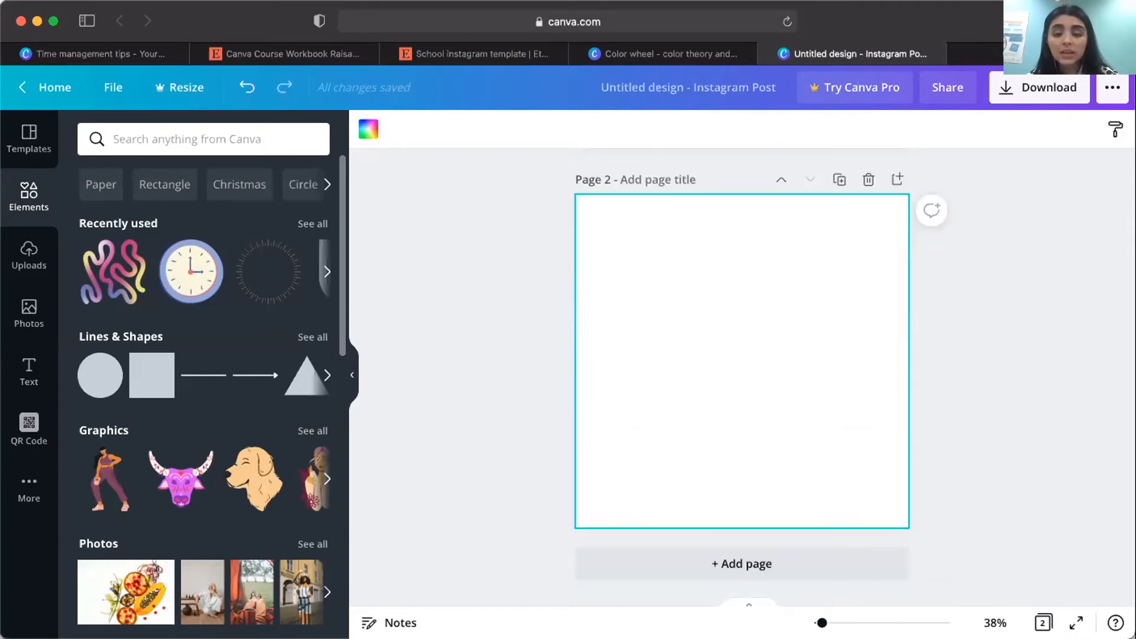
{"action": "key", "text": "c"}
{"action": "left_click_drag", "start_coordinate": [739, 300], "coordinate": [721, 471]}
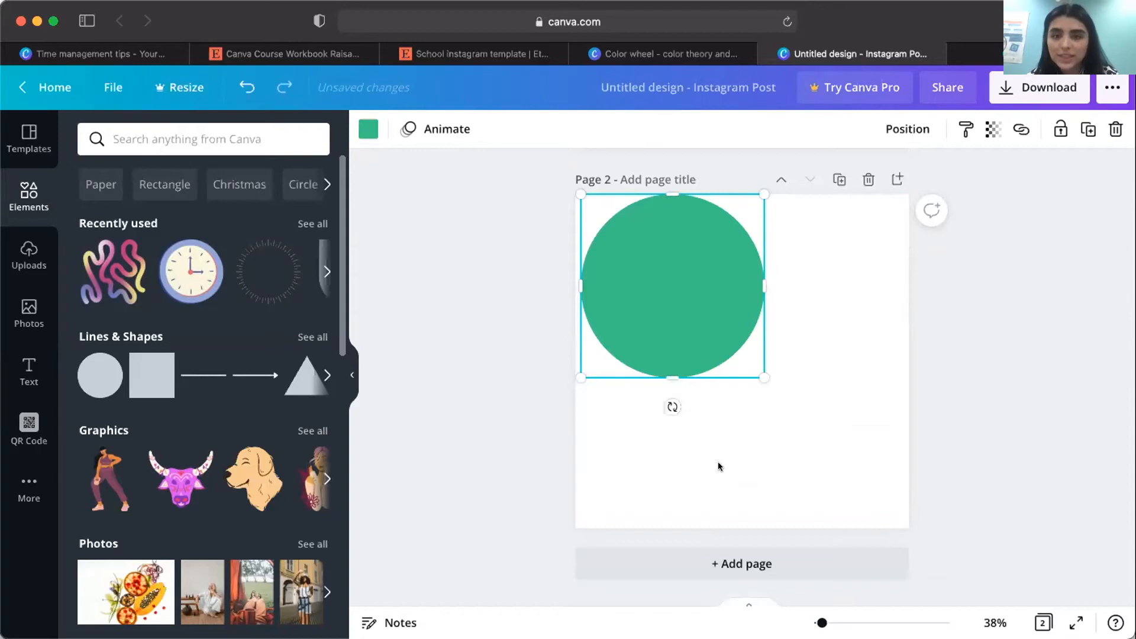
{"action": "left_click_drag", "start_coordinate": [694, 301], "coordinate": [620, 510]}
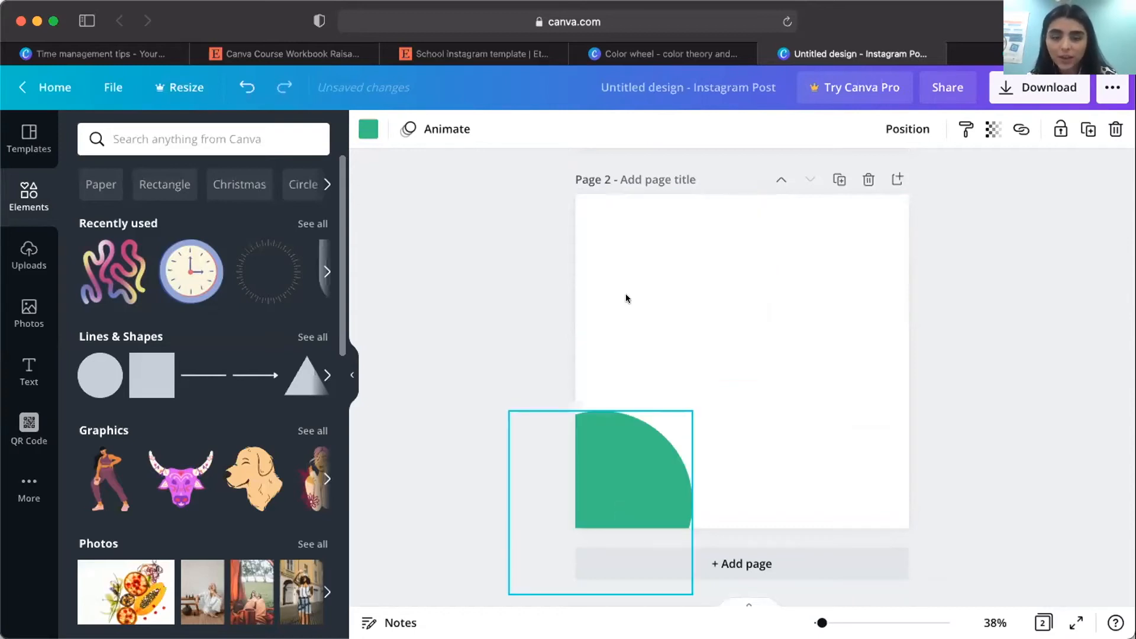
{"action": "left_click", "coordinate": [591, 346]}
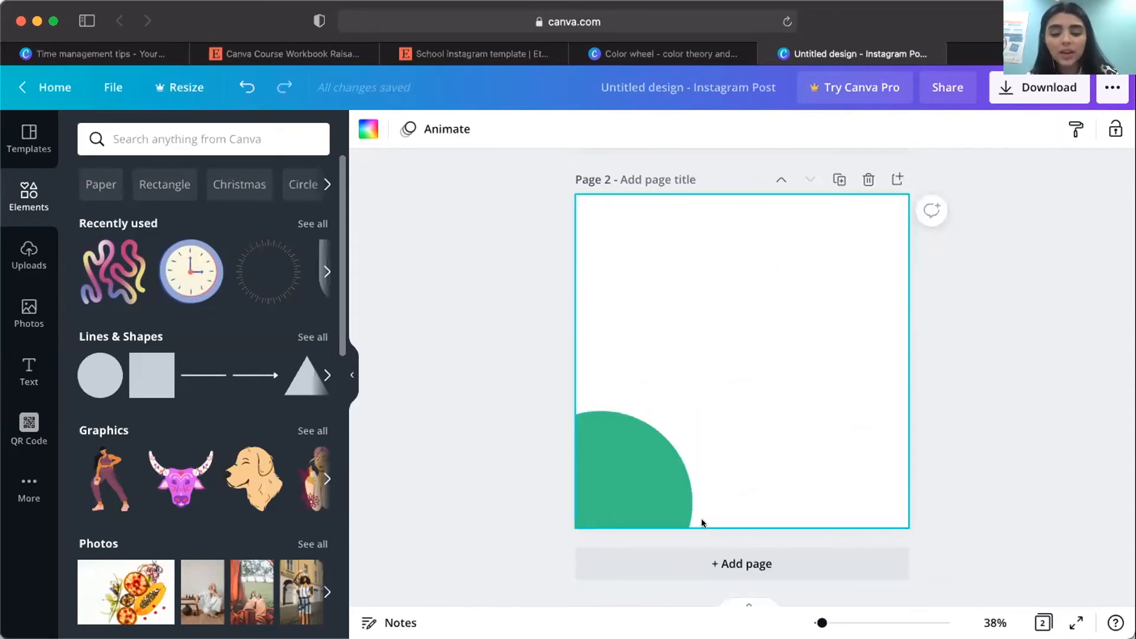
Add a large green square centered on page 2 with a paragraph text box on it, and delete the extra text box below.
{"action": "key", "text": "r"}
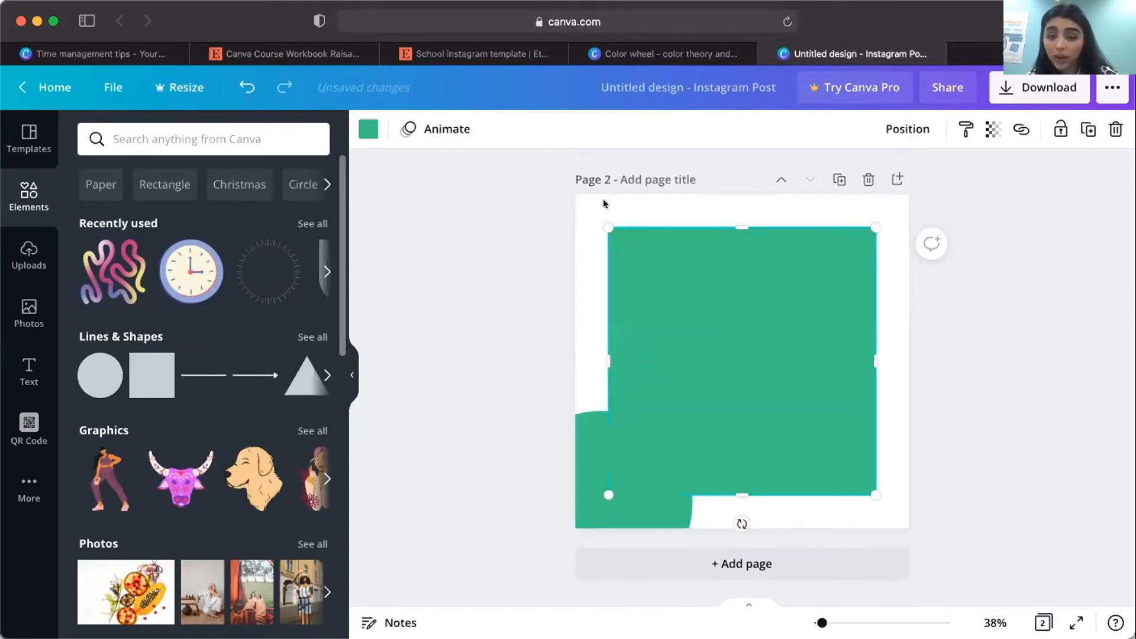
{"action": "left_click", "coordinate": [577, 379]}
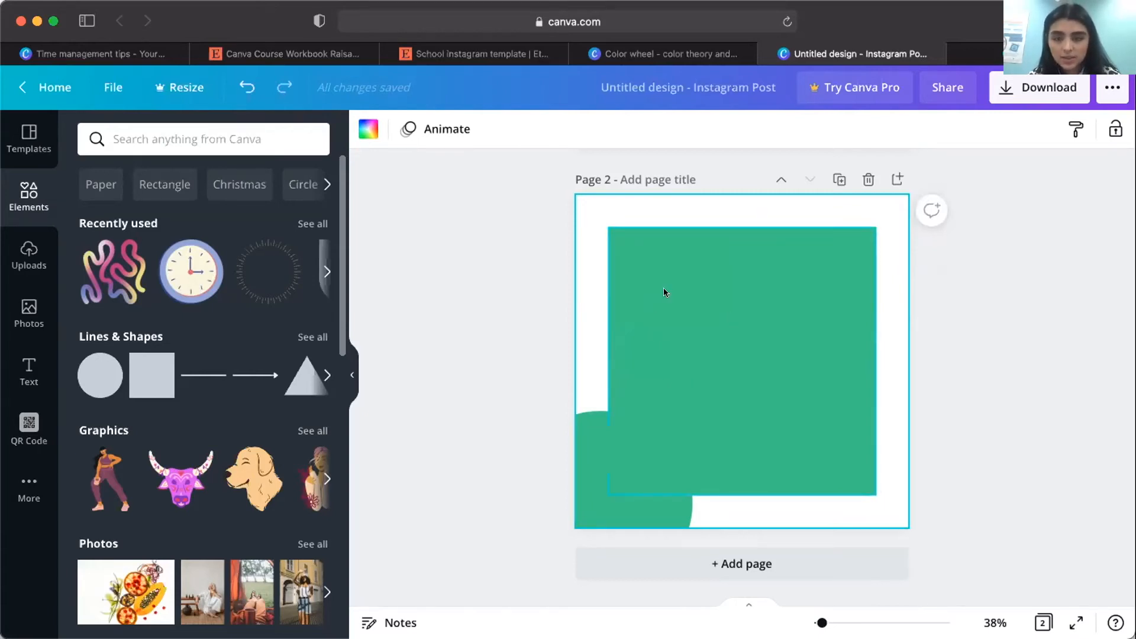
{"action": "key", "text": "t"}
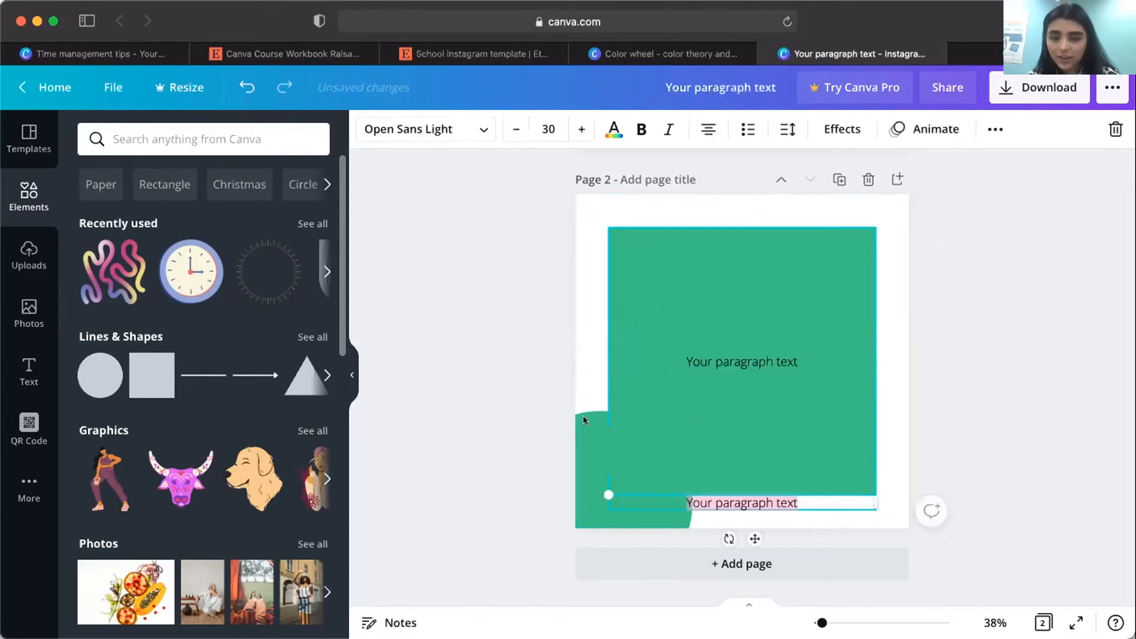
{"action": "left_click", "coordinate": [586, 420]}
{"action": "left_click", "coordinate": [747, 498]}
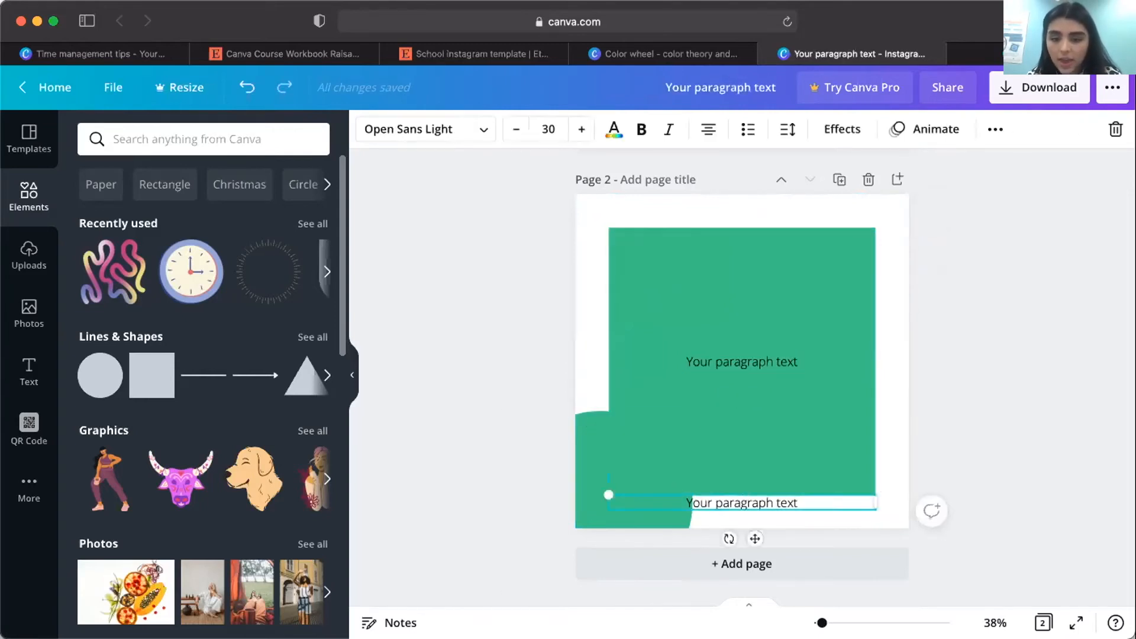
{"action": "key", "text": "Delete"}
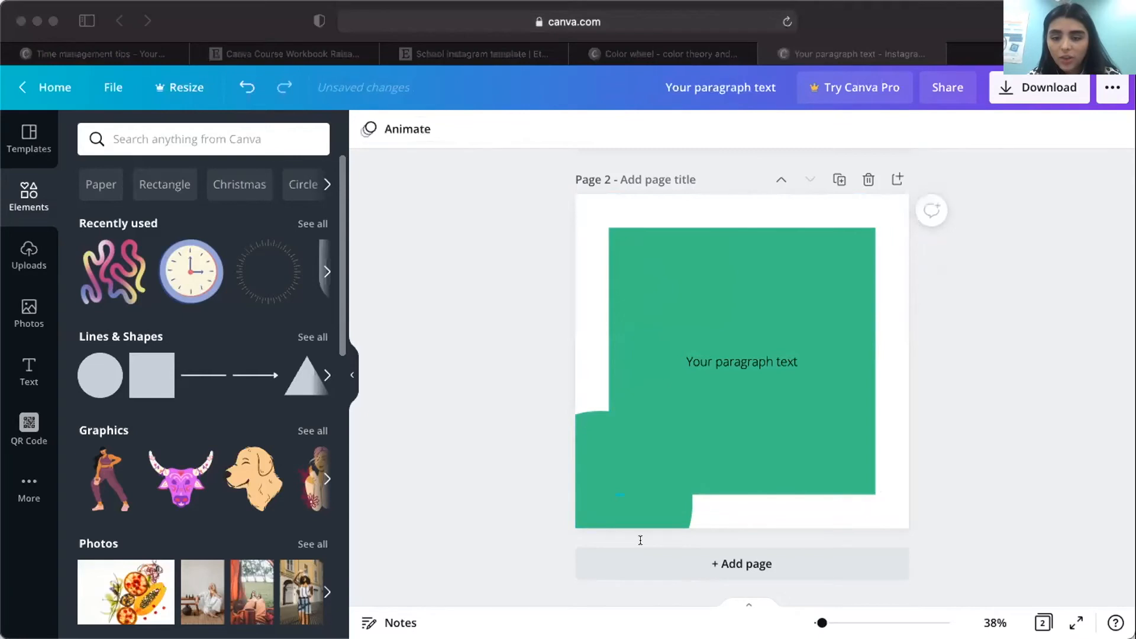
Add a black horizontal line across the square and move the paragraph text to the square's upper part.
{"action": "left_click", "coordinate": [829, 316]}
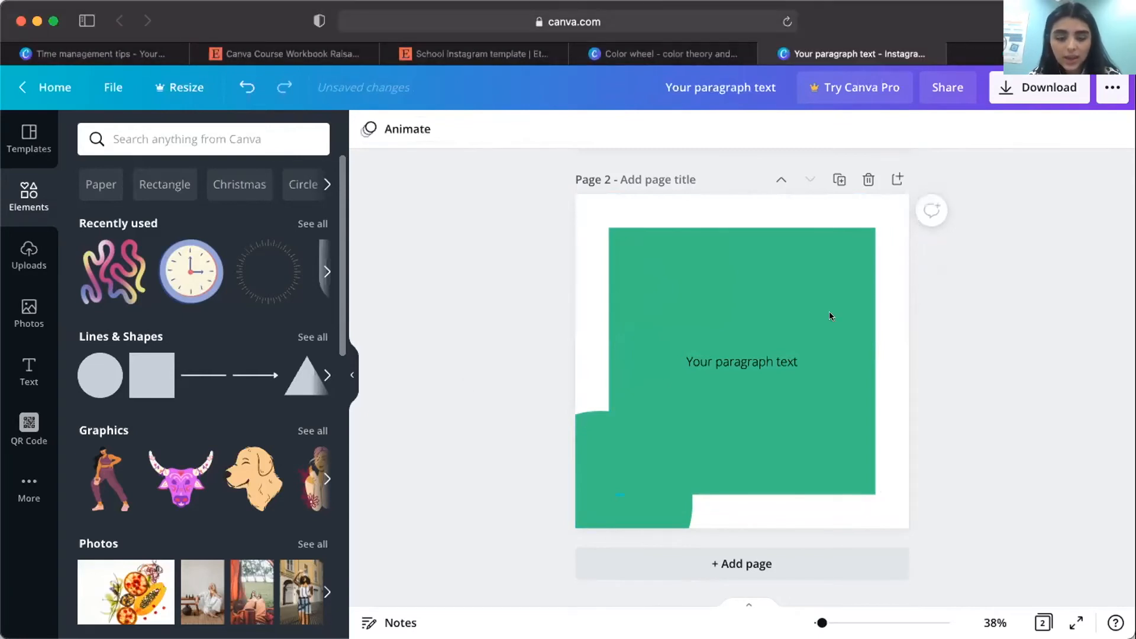
{"action": "left_click", "coordinate": [829, 316]}
{"action": "key", "text": "l"}
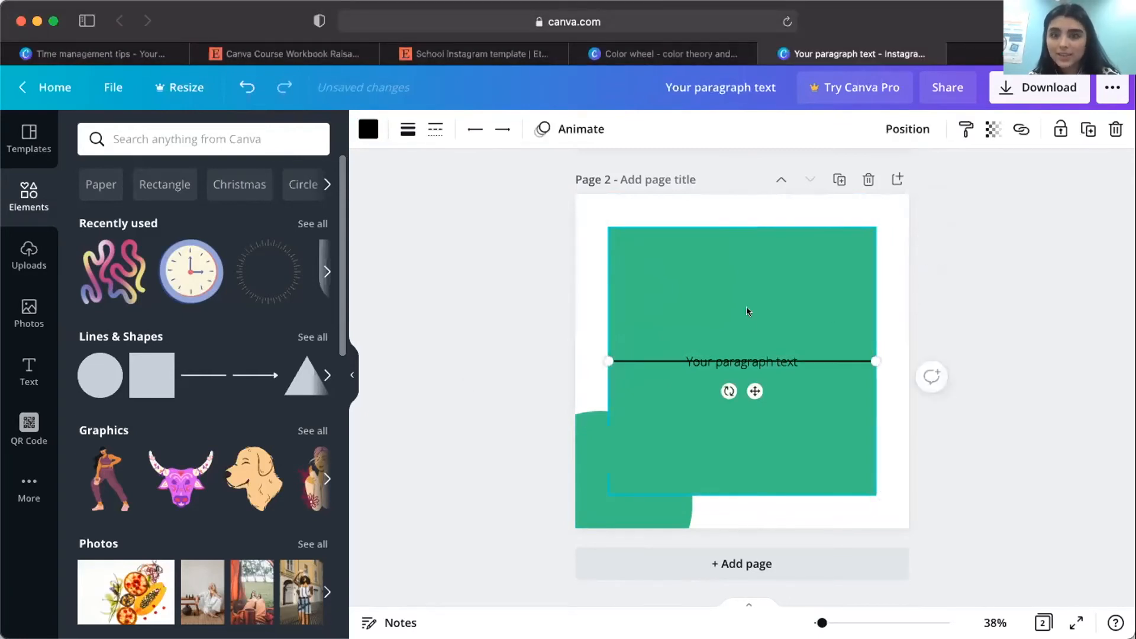
{"action": "left_click", "coordinate": [793, 362]}
{"action": "left_click", "coordinate": [817, 360]}
{"action": "left_click_drag", "start_coordinate": [817, 361], "coordinate": [769, 264]}
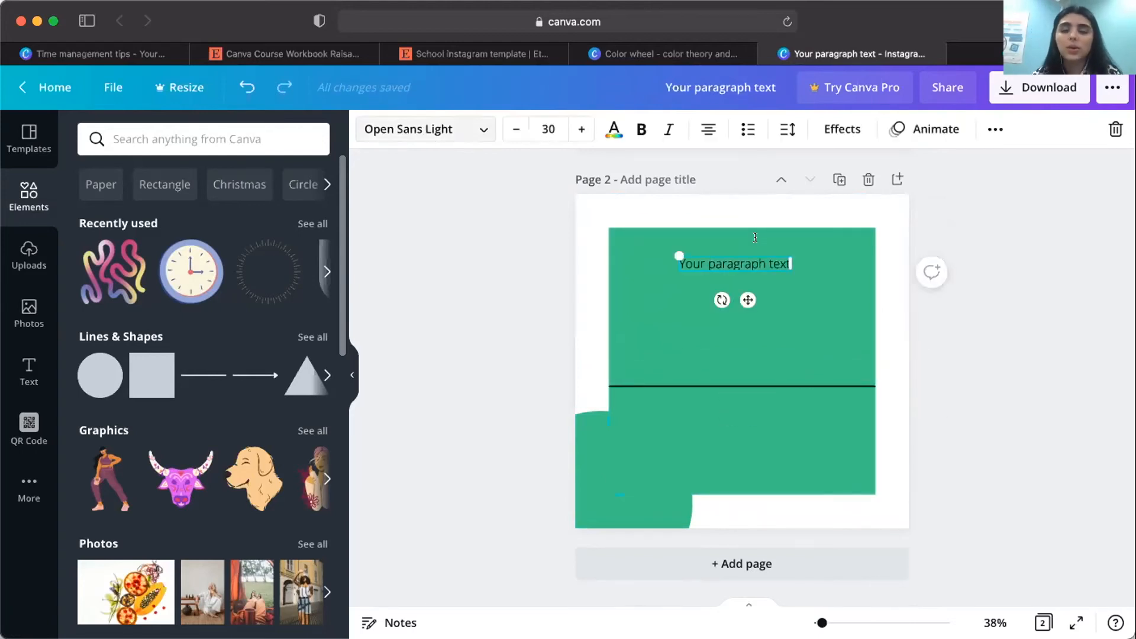
Replace the placeholder paragraph text with "CCPD WORKSHOP".
{"action": "key", "text": "super+a"}
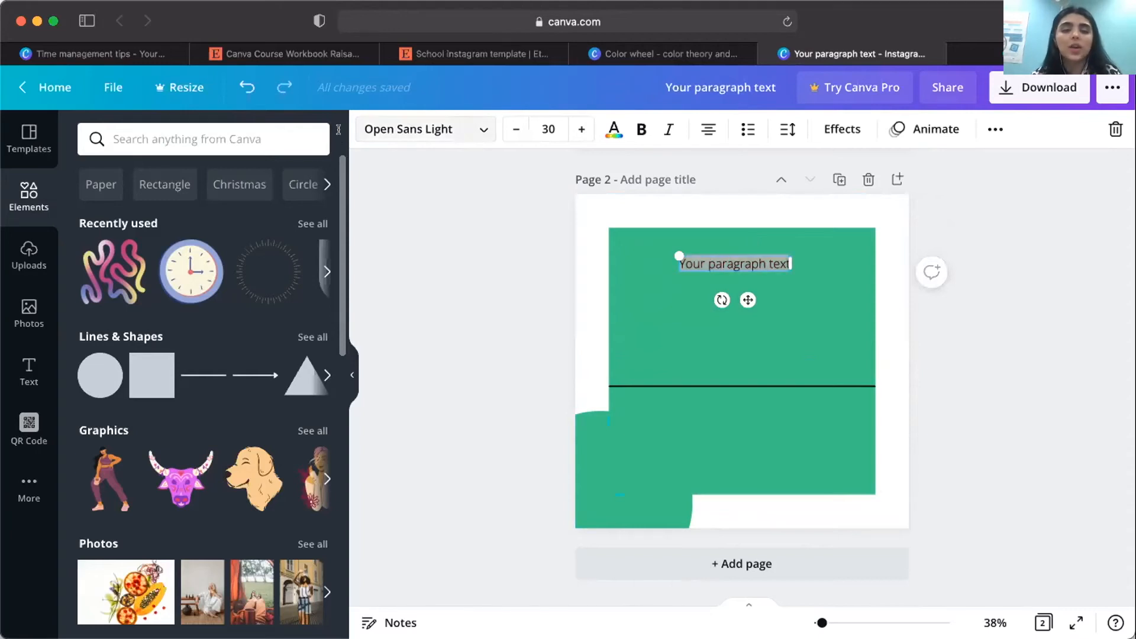
{"action": "type", "text": "CFPP"}
{"action": "key", "text": "BackSpace"}
{"action": "type", "text": "D"}
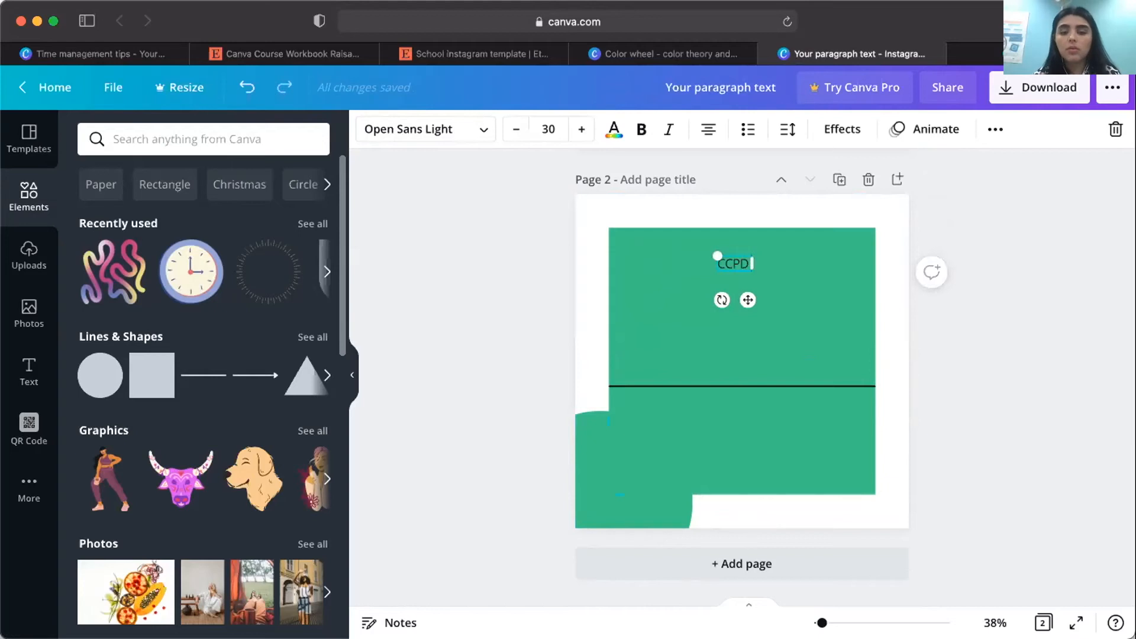
{"action": "type", "text": " WORKSHOP"}
{"action": "left_click", "coordinate": [757, 226]}
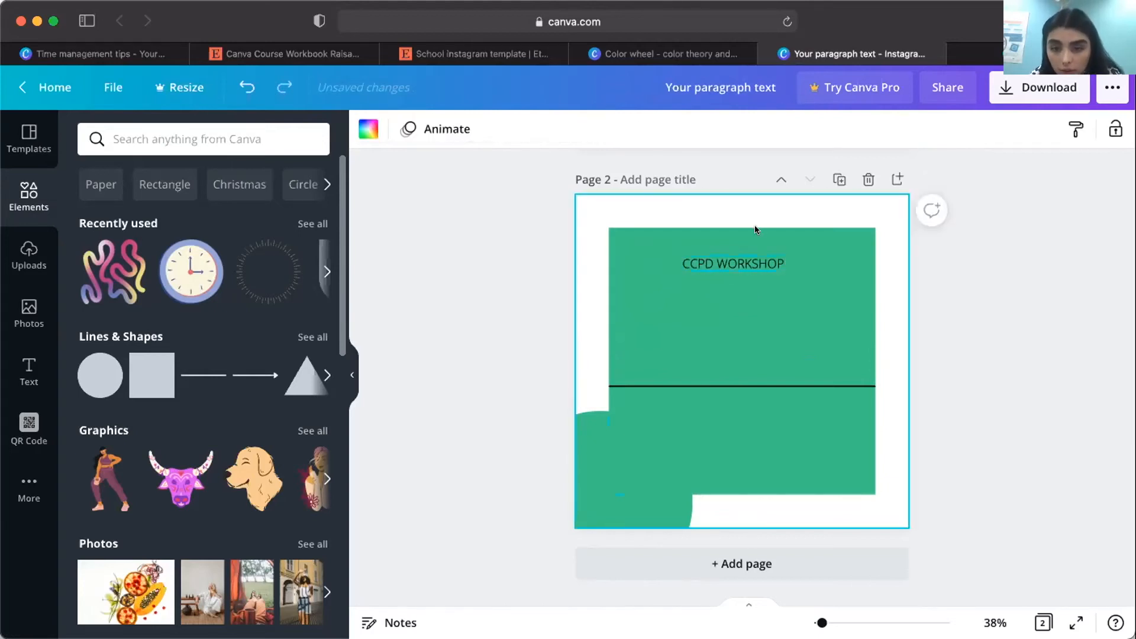
Move the line under the "CCPD WORKSHOP" text and shorten it to the text's width.
{"action": "left_click", "coordinate": [741, 282]}
{"action": "left_click_drag", "start_coordinate": [733, 355], "coordinate": [684, 281]}
{"action": "left_click_drag", "start_coordinate": [872, 285], "coordinate": [780, 277]}
Change the large square's fill to the palette's blue from the document colors.
{"action": "left_click", "coordinate": [824, 252]}
{"action": "scroll", "coordinate": [825, 252], "scroll_direction": "up", "scroll_amount": 2}
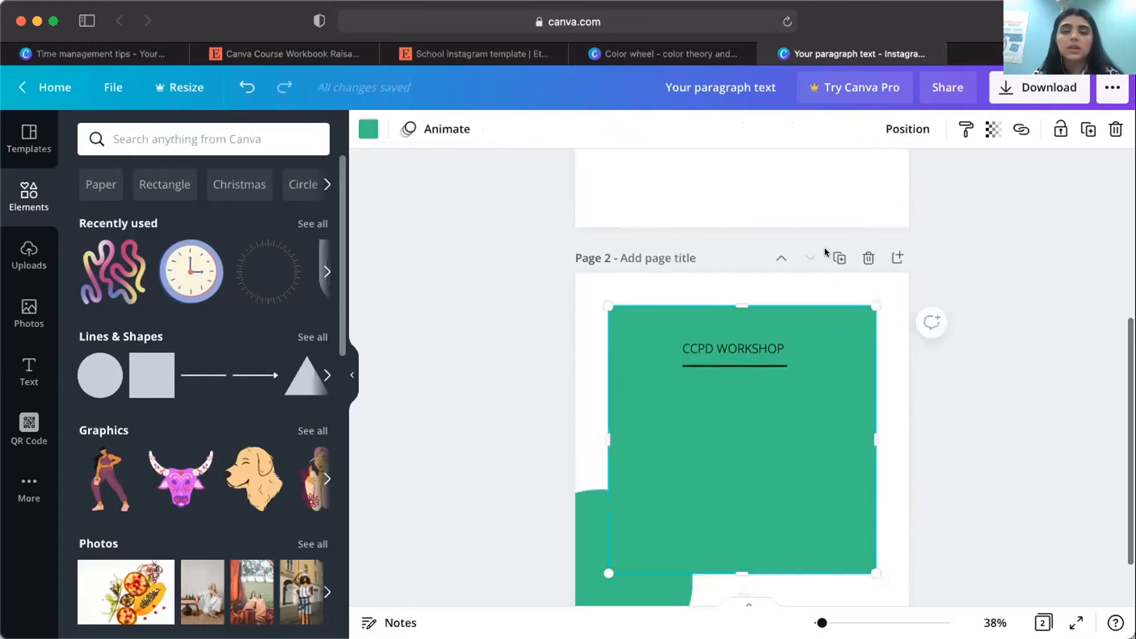
{"action": "scroll", "coordinate": [825, 252], "scroll_direction": "up", "scroll_amount": 2}
{"action": "left_click", "coordinate": [368, 128]}
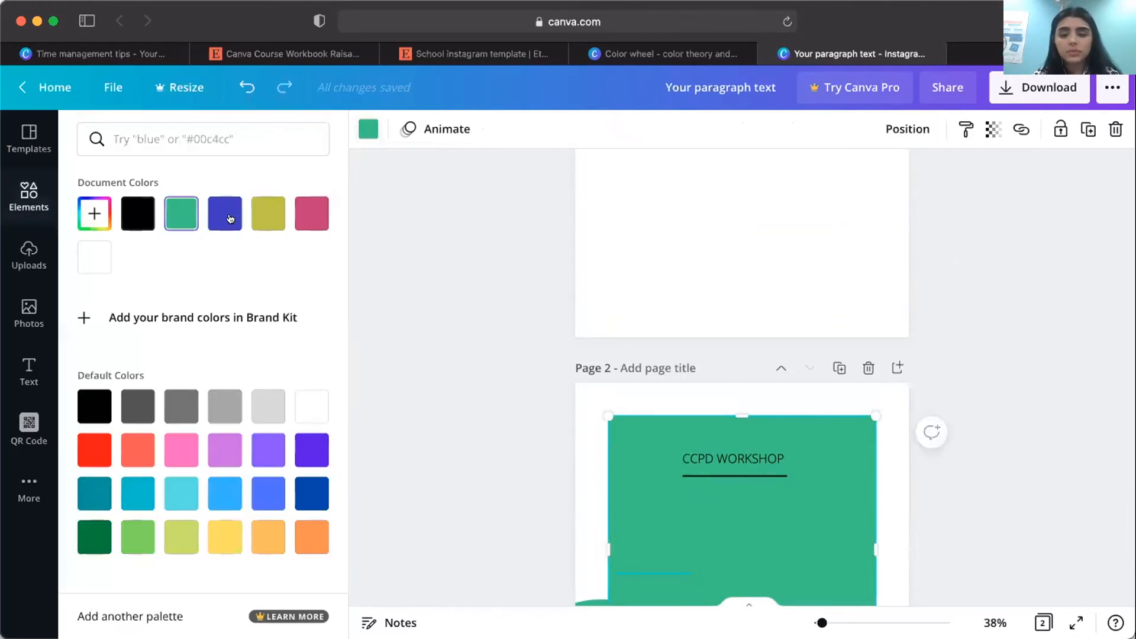
{"action": "left_click", "coordinate": [231, 219]}
{"action": "left_click", "coordinate": [488, 417]}
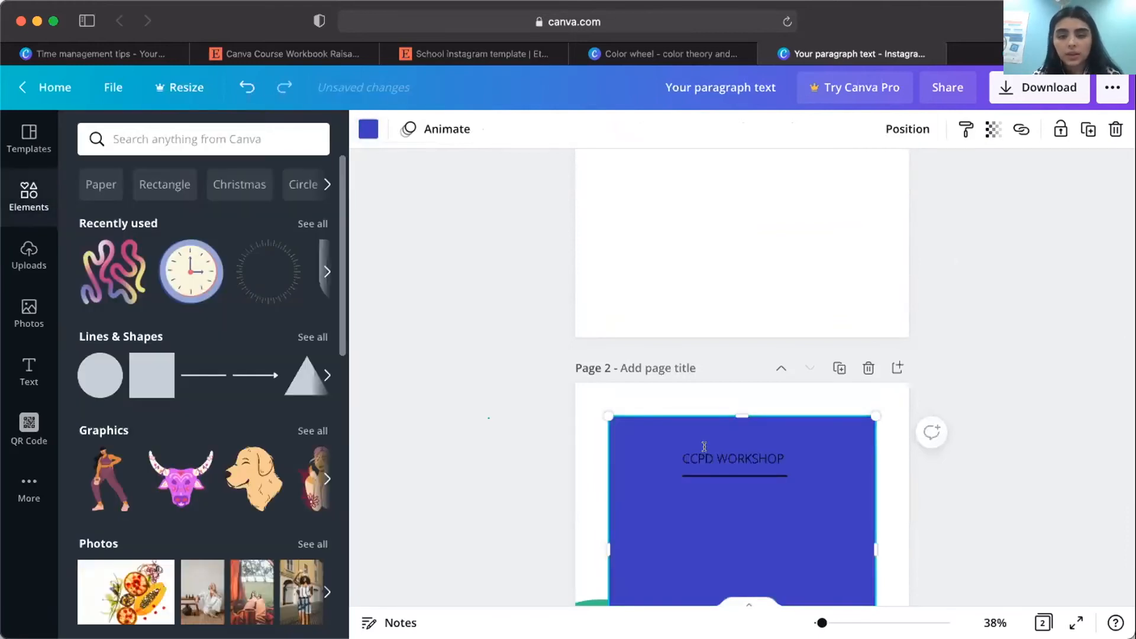
Format the "CCPD WORKSHOP" text in white with the Quicksand font.
{"action": "double_click", "coordinate": [704, 453]}
{"action": "left_click", "coordinate": [615, 129]}
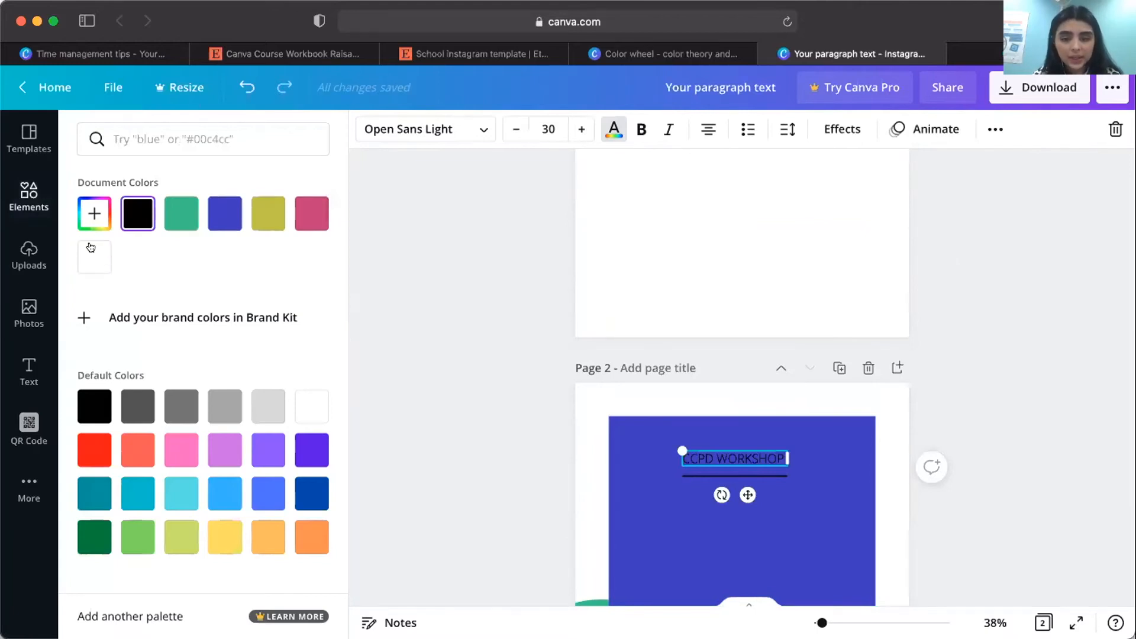
{"action": "left_click", "coordinate": [91, 247]}
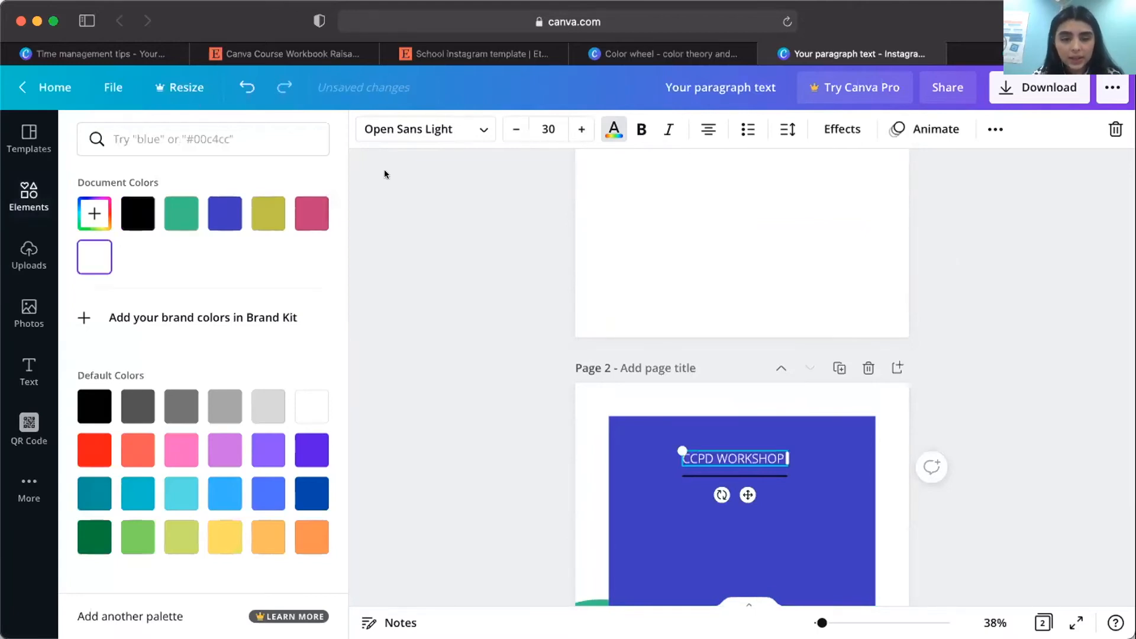
{"action": "left_click", "coordinate": [608, 129]}
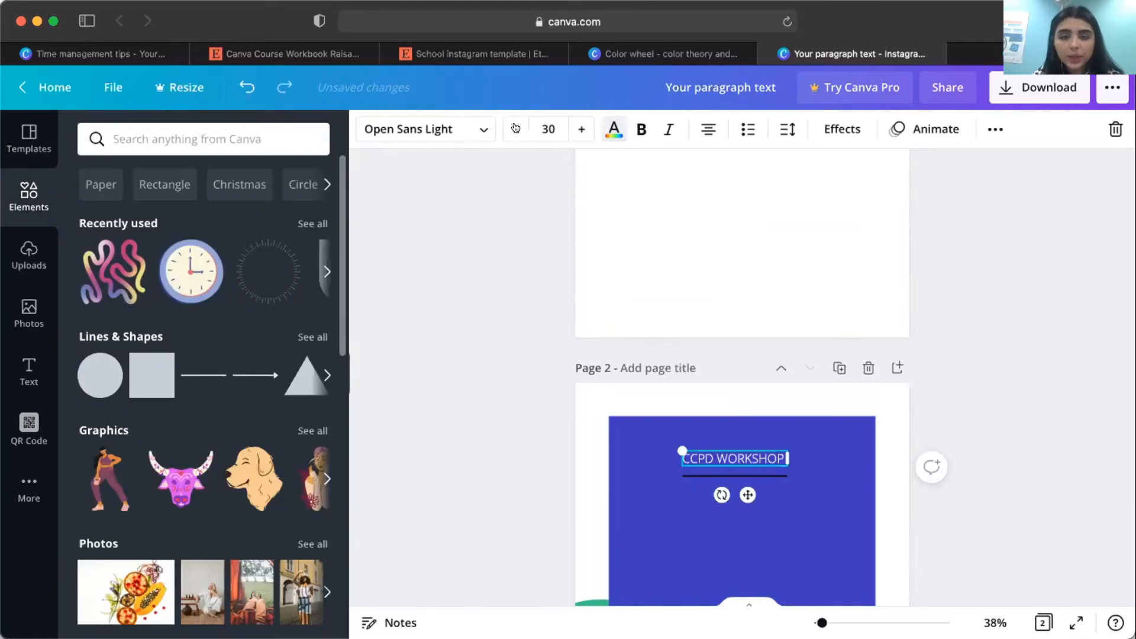
{"action": "left_click", "coordinate": [485, 127]}
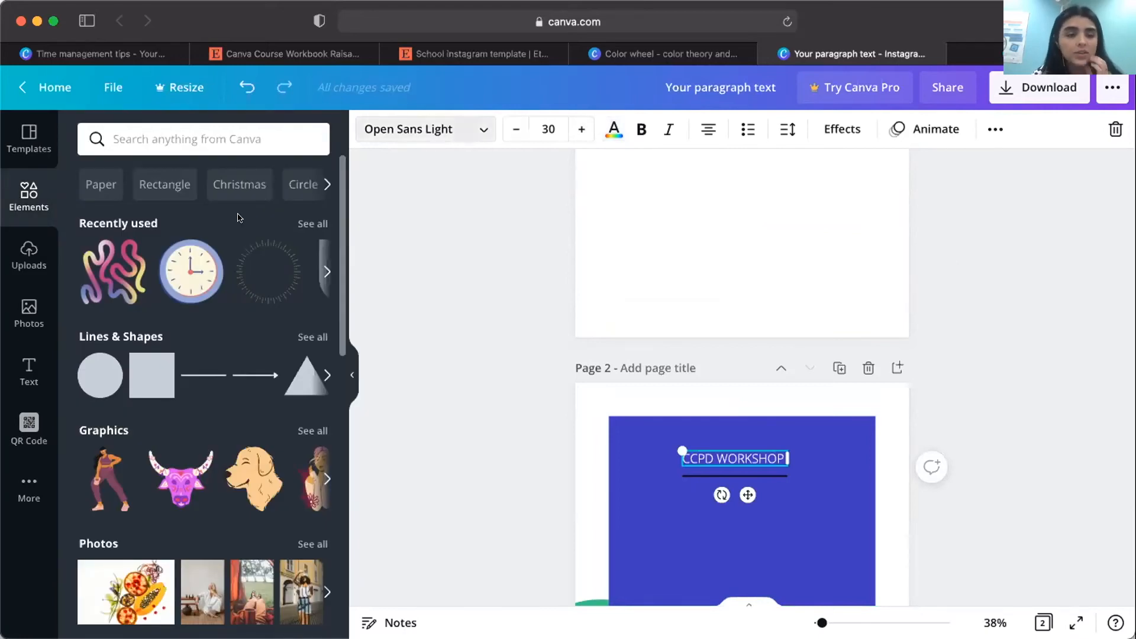
{"action": "left_click", "coordinate": [230, 246]}
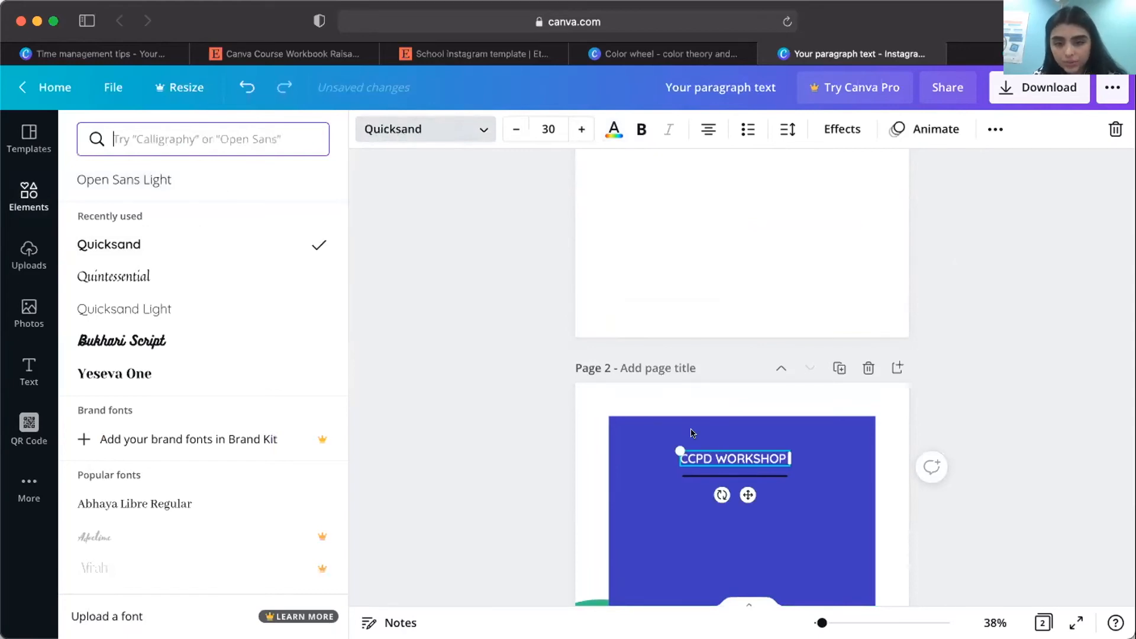
Move the line closer beneath the "CCPD WORKSHOP" text and color it white.
{"action": "left_click", "coordinate": [718, 470]}
{"action": "left_click", "coordinate": [718, 466]}
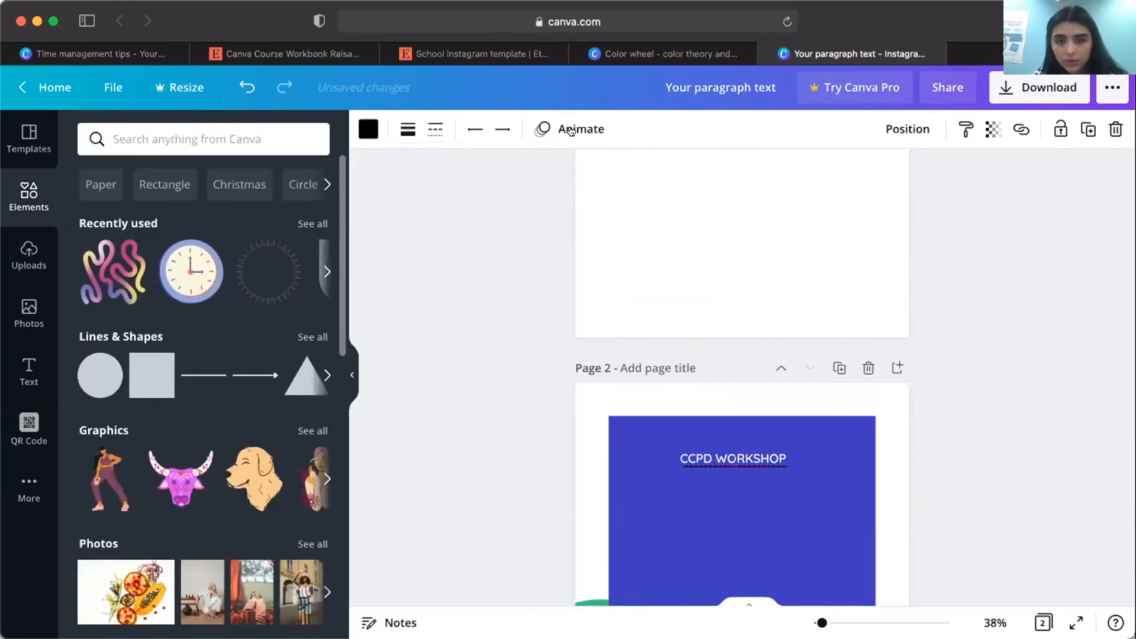
{"action": "left_click", "coordinate": [367, 131]}
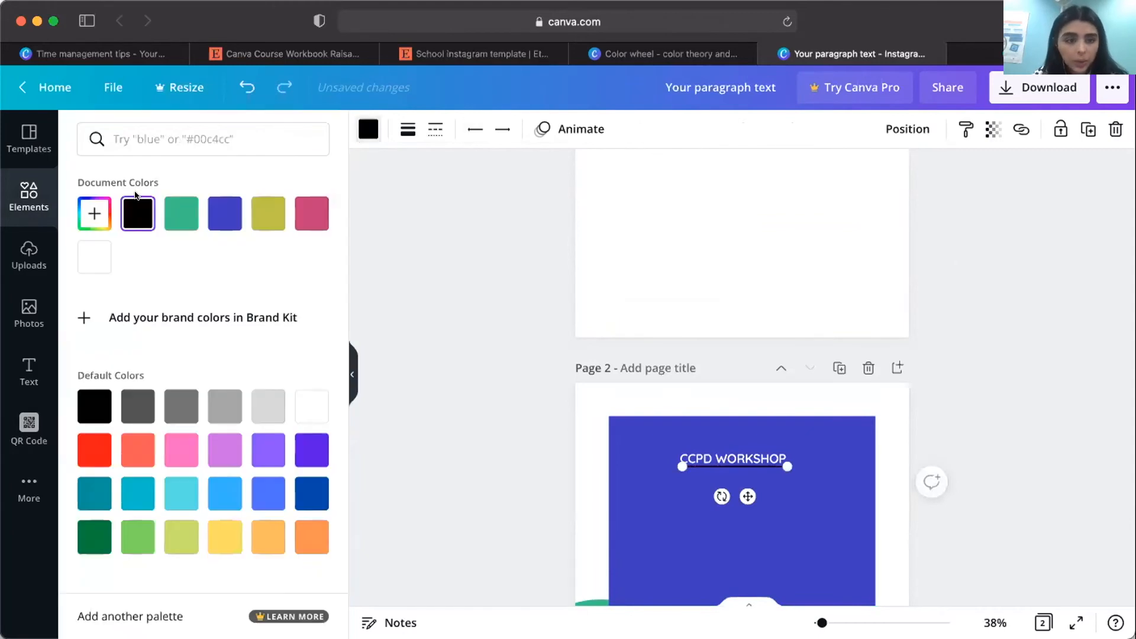
Duplicate the green corner circle behind the square's upper-right corner, partly off the page, and color the copy pink.
{"action": "left_click", "coordinate": [573, 513]}
{"action": "scroll", "coordinate": [574, 513], "scroll_direction": "down", "scroll_amount": 3}
{"action": "left_click_drag", "start_coordinate": [574, 512], "coordinate": [835, 244]}
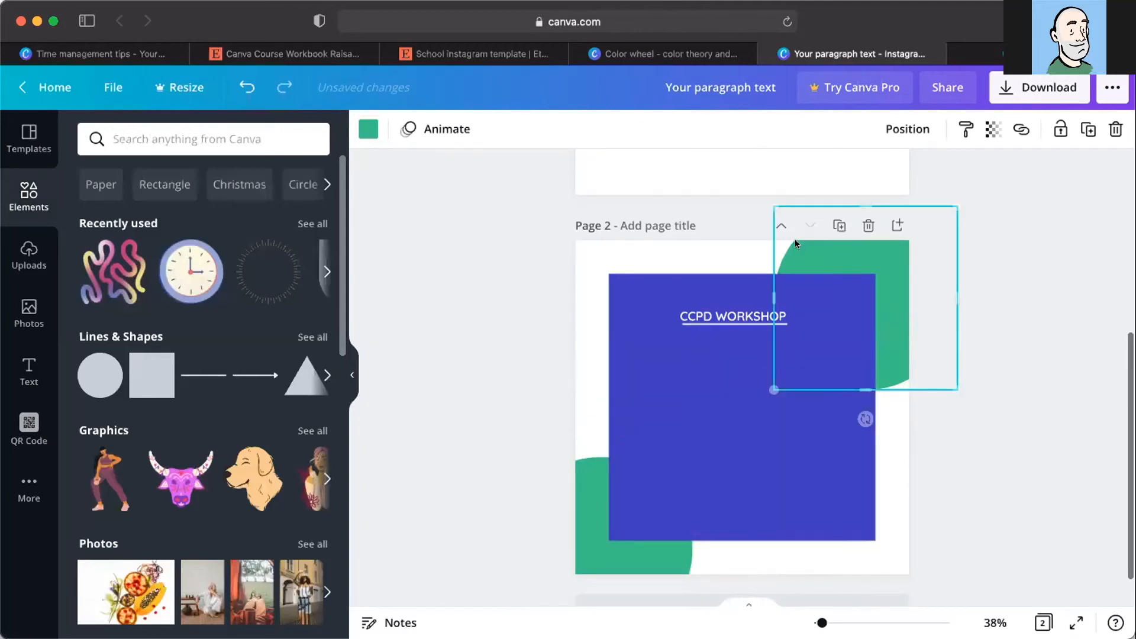
{"action": "left_click", "coordinate": [367, 129]}
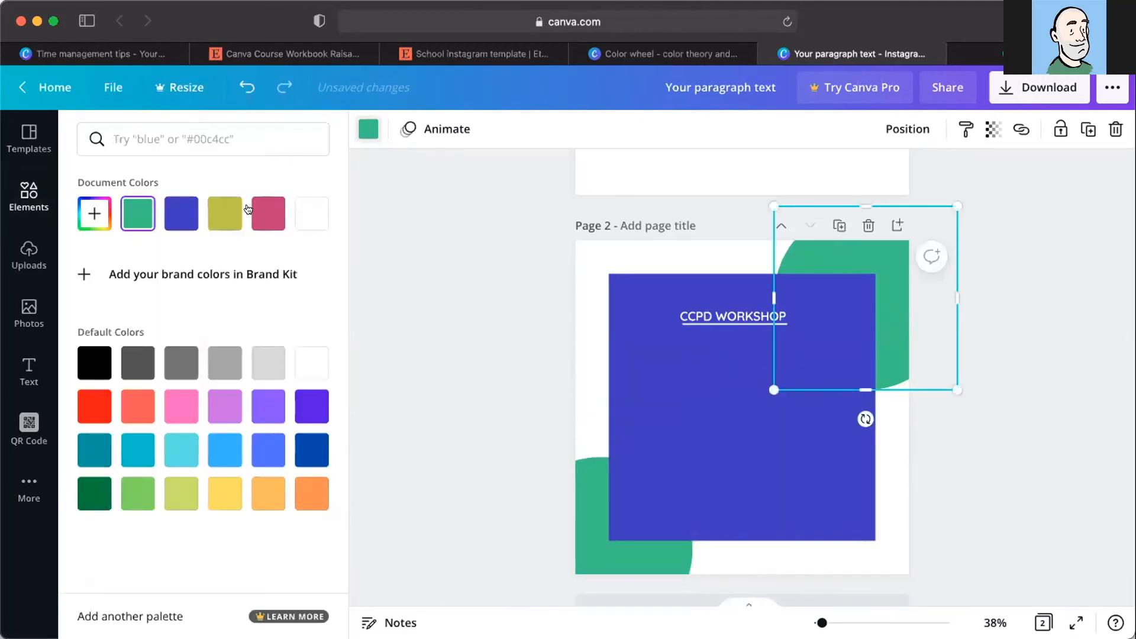
{"action": "left_click", "coordinate": [267, 213]}
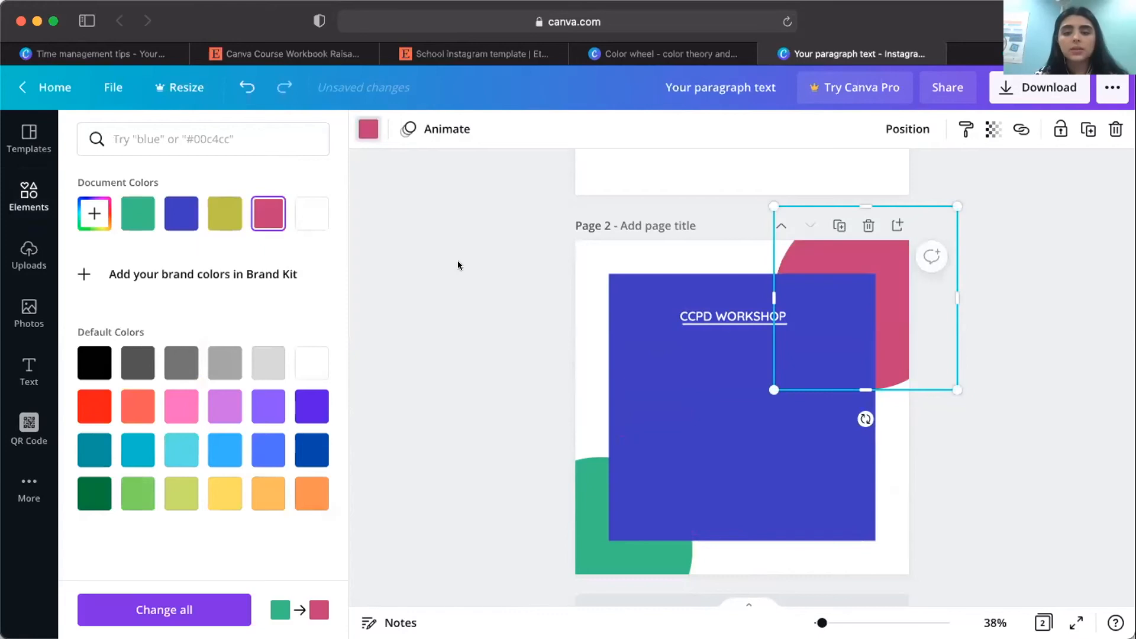
{"action": "left_click", "coordinate": [500, 273]}
Select the four color circles on page 1 and review their alignment and even-spacing options.
{"action": "scroll", "coordinate": [638, 314], "scroll_direction": "up", "scroll_amount": 5}
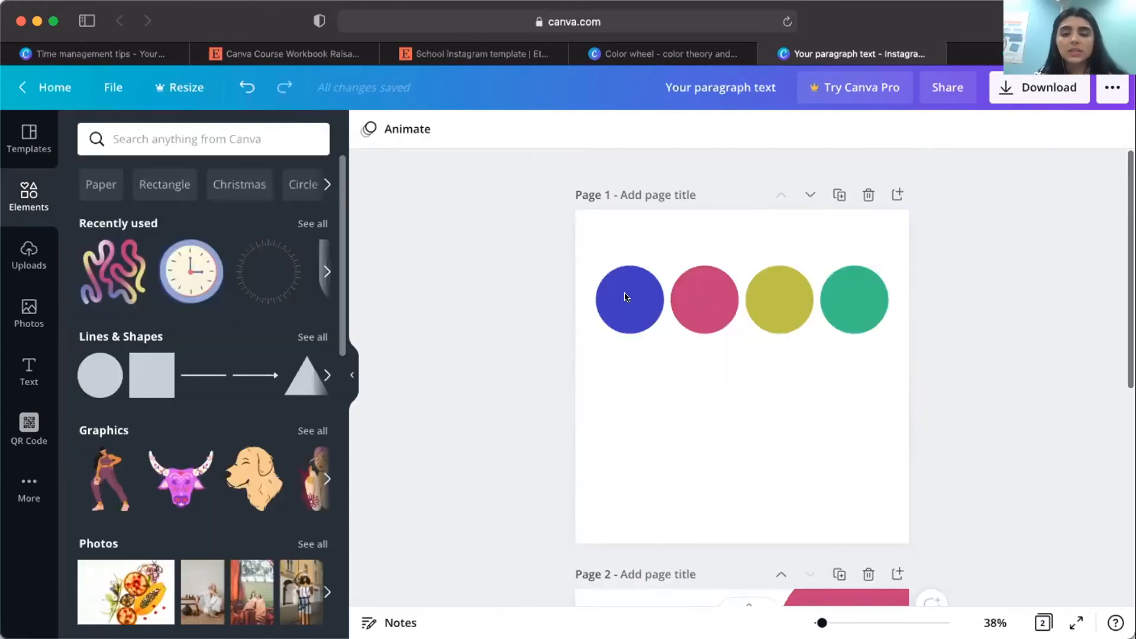
{"action": "left_click", "coordinate": [626, 297]}
{"action": "left_click", "coordinate": [713, 292], "text": "shift"}
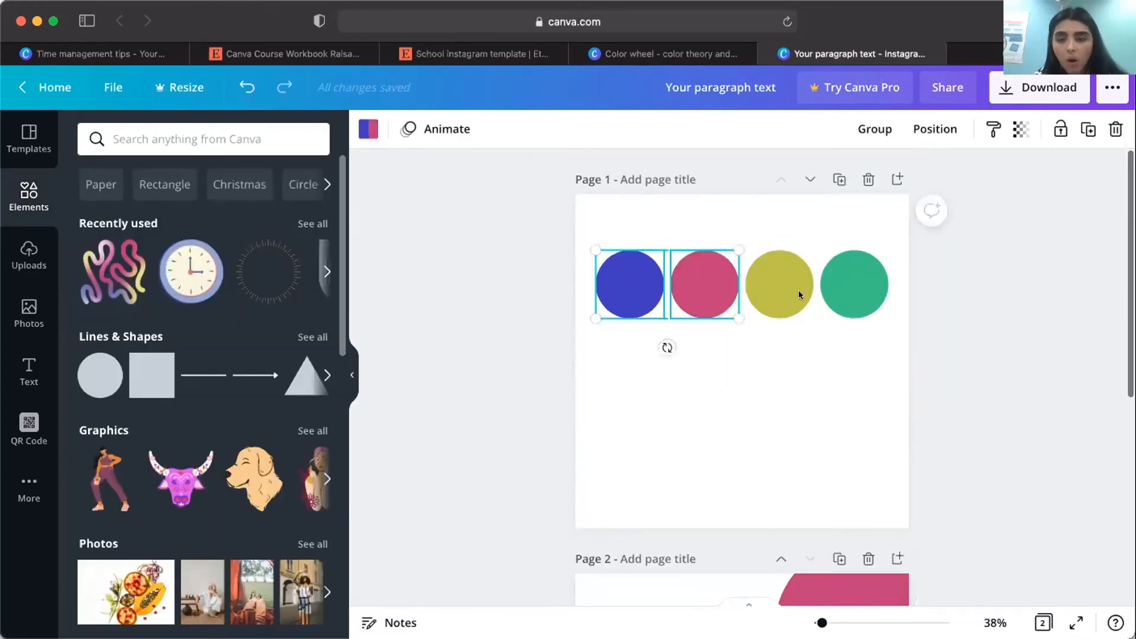
{"action": "left_click", "coordinate": [842, 294], "text": "shift"}
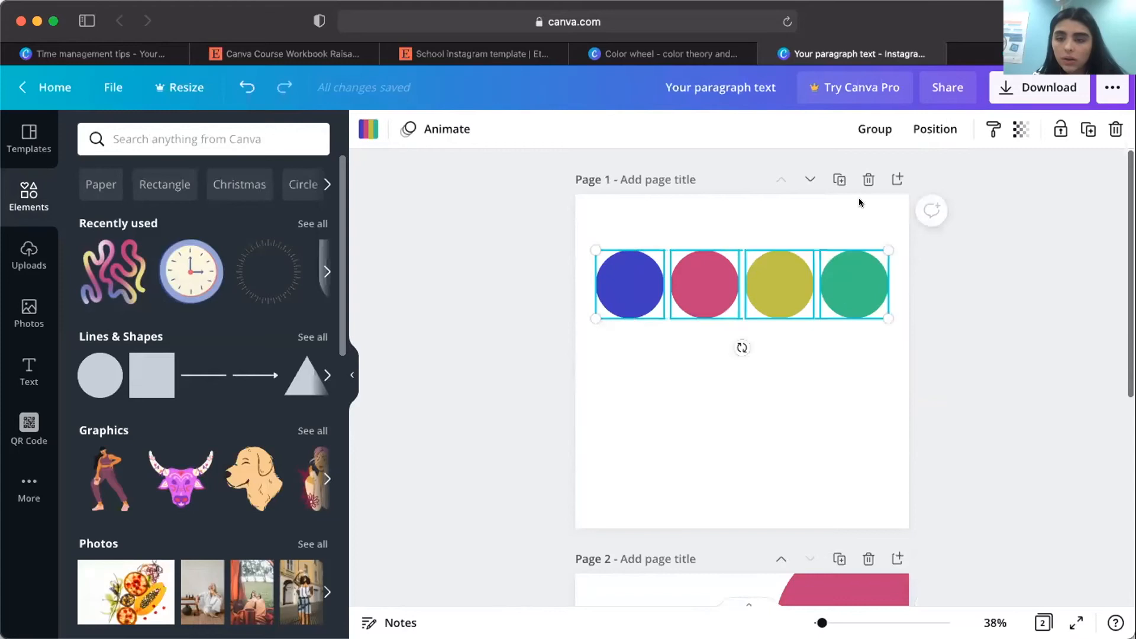
{"action": "left_click", "coordinate": [930, 128]}
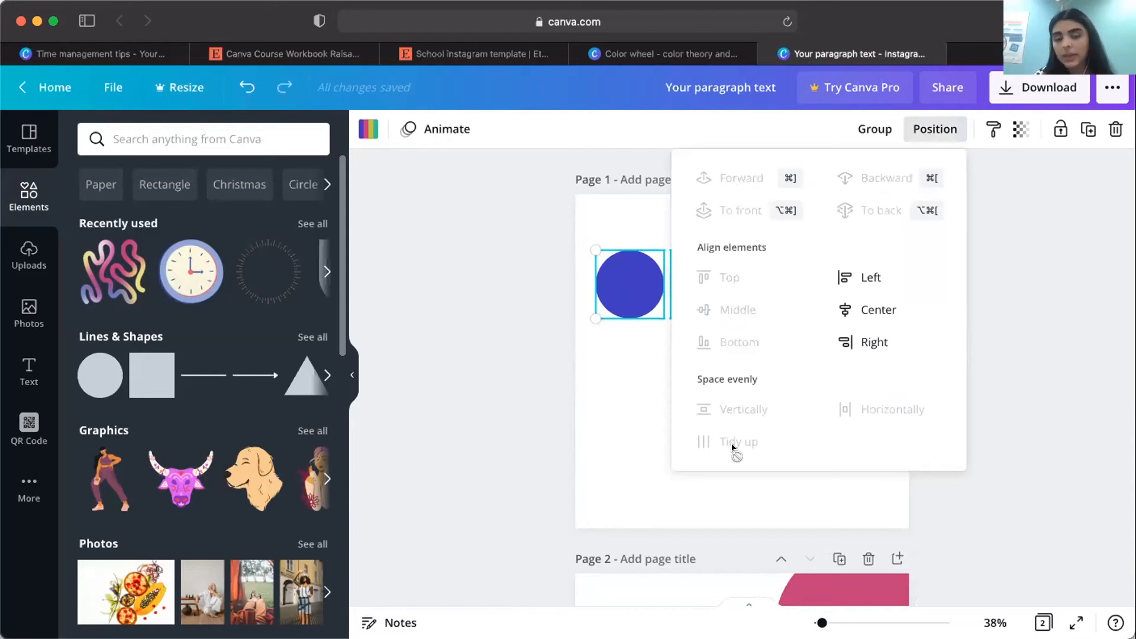
{"action": "left_click", "coordinate": [634, 419]}
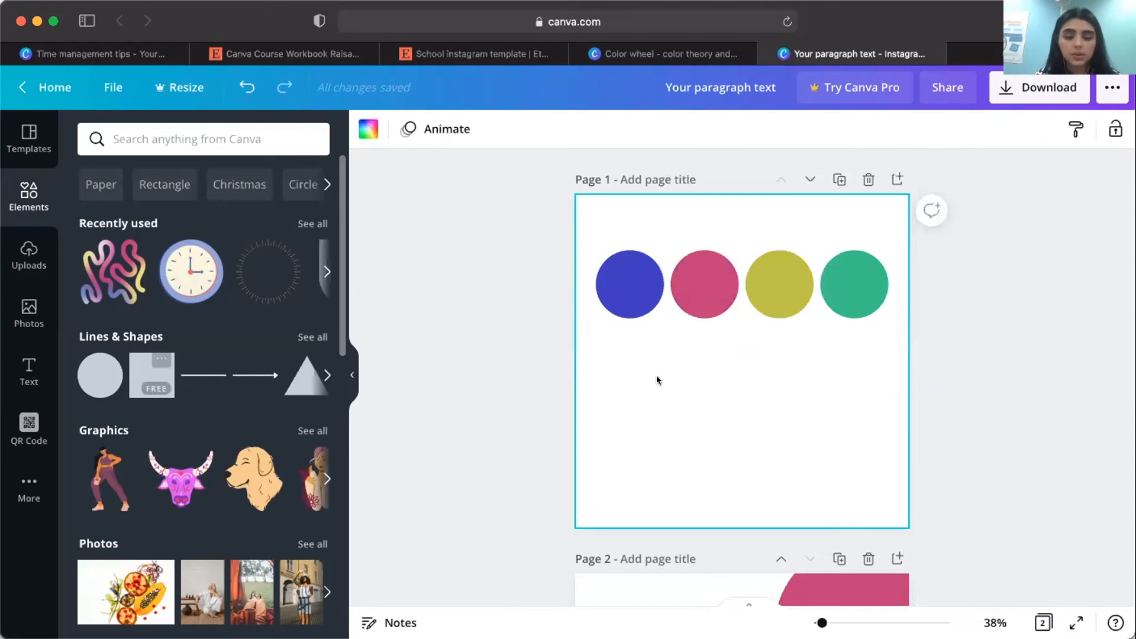
Add three equally sized blue circles in a row on the lower half of page 1, removing the oversized extra copy.
{"action": "key", "text": "c"}
{"action": "left_click_drag", "start_coordinate": [720, 397], "coordinate": [644, 421]}
{"action": "left_click_drag", "start_coordinate": [684, 374], "coordinate": [674, 401]}
{"action": "left_click", "coordinate": [706, 375]}
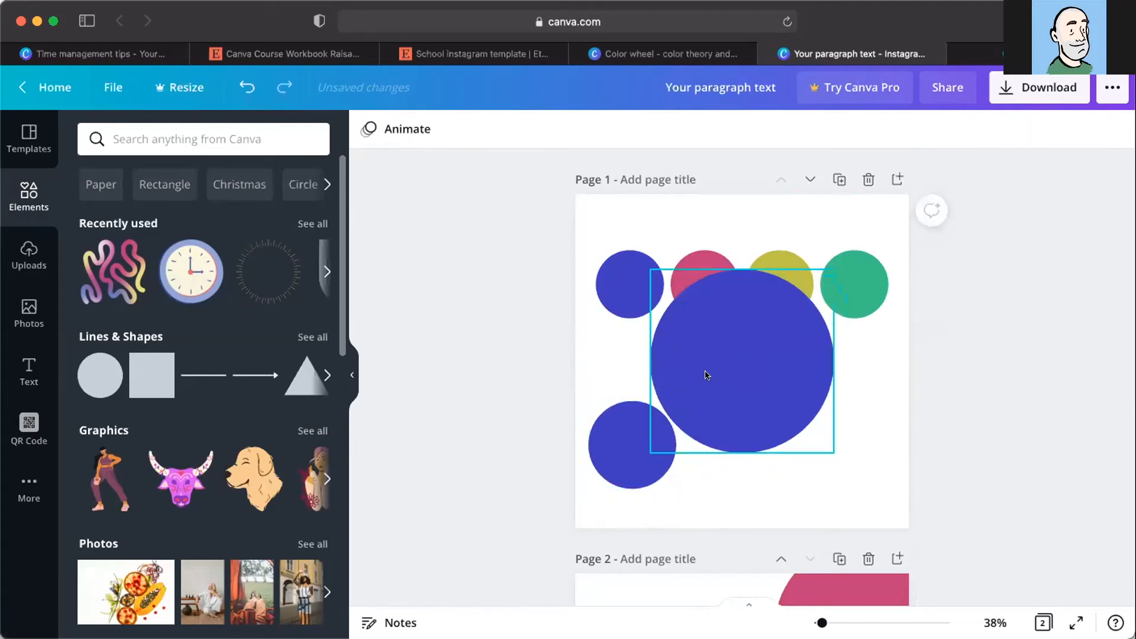
{"action": "key", "text": "Delete"}
{"action": "left_click_drag", "start_coordinate": [628, 448], "coordinate": [824, 437]}
Select the three lower blue circles on page 1 and line them up with even spacing using Tidy up.
{"action": "left_click", "coordinate": [631, 435]}
{"action": "left_click", "coordinate": [705, 440], "text": "shift"}
{"action": "left_click", "coordinate": [826, 450], "text": "shift"}
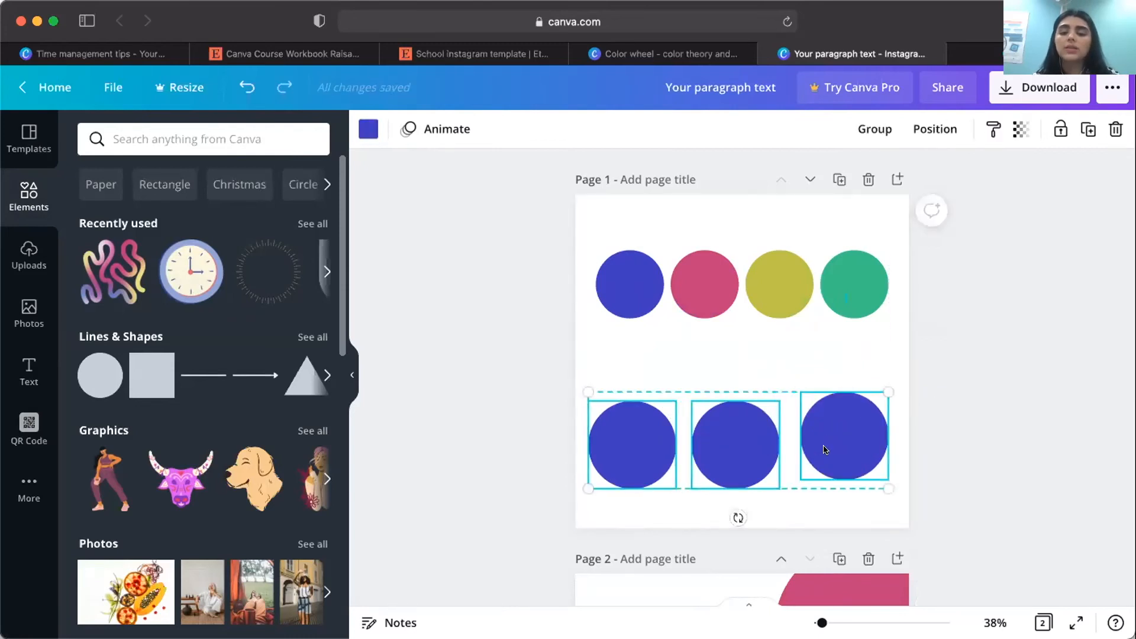
{"action": "left_click", "coordinate": [934, 129]}
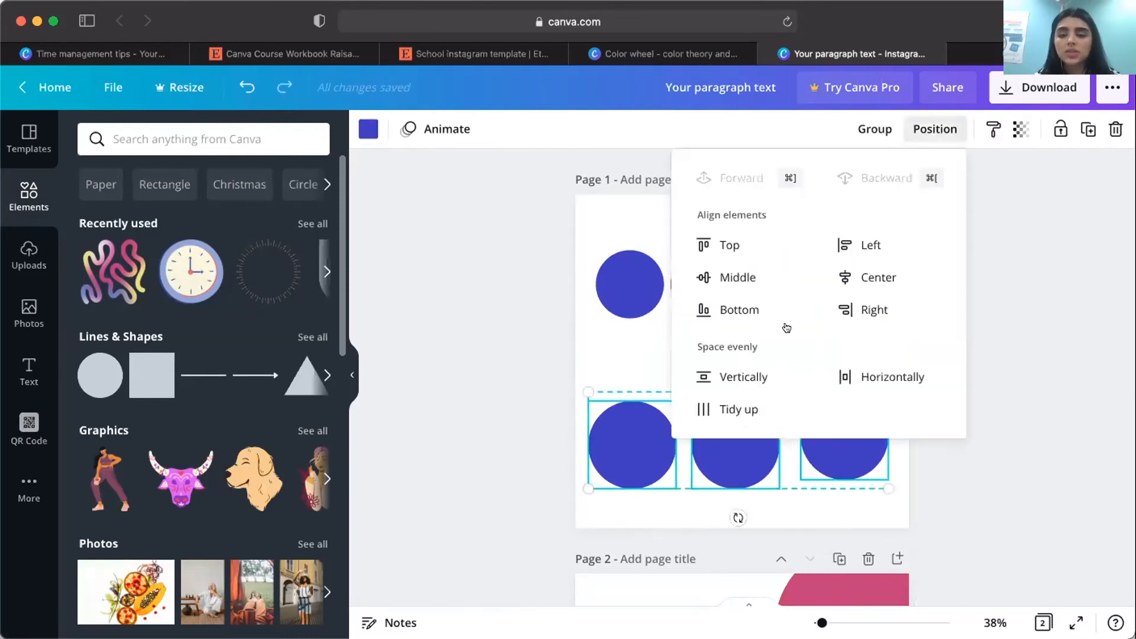
{"action": "left_click", "coordinate": [745, 410]}
{"action": "left_click", "coordinate": [624, 354]}
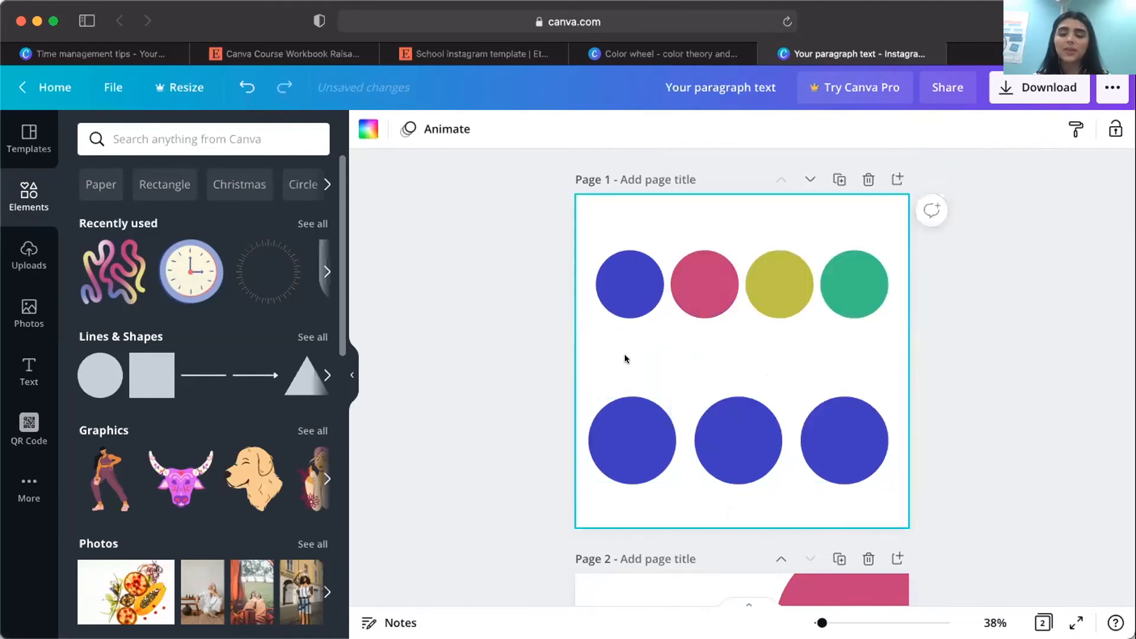
Add a square to page 2, flatten it into a rectangle and place it near the page's lower-left edge.
{"action": "scroll", "coordinate": [705, 417], "scroll_direction": "down", "scroll_amount": 2}
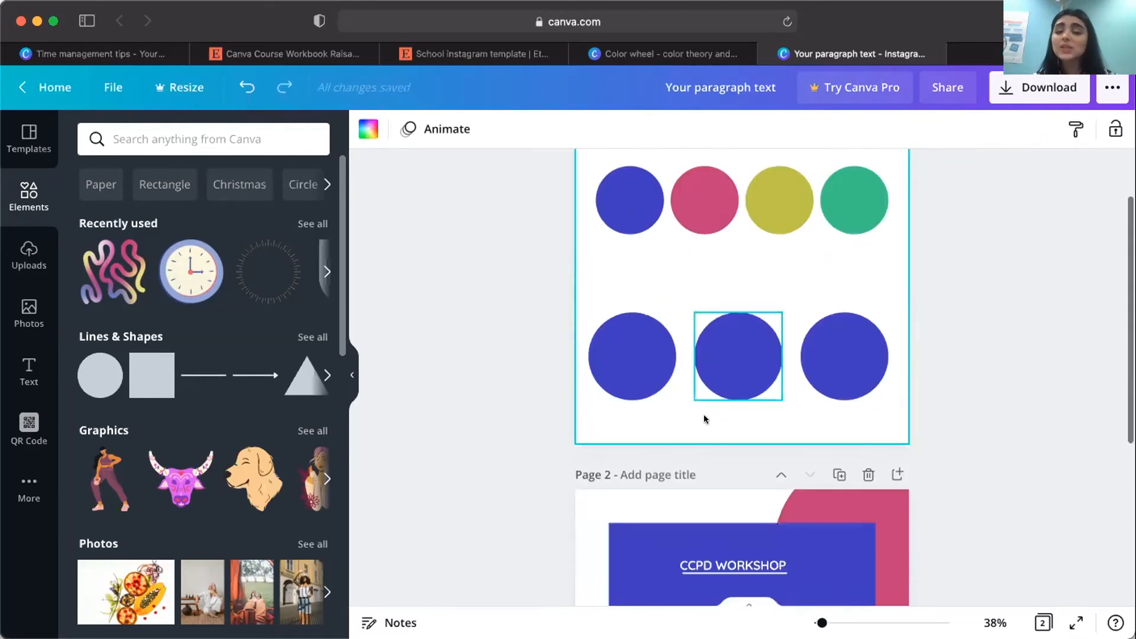
{"action": "scroll", "coordinate": [704, 416], "scroll_direction": "down", "scroll_amount": 1}
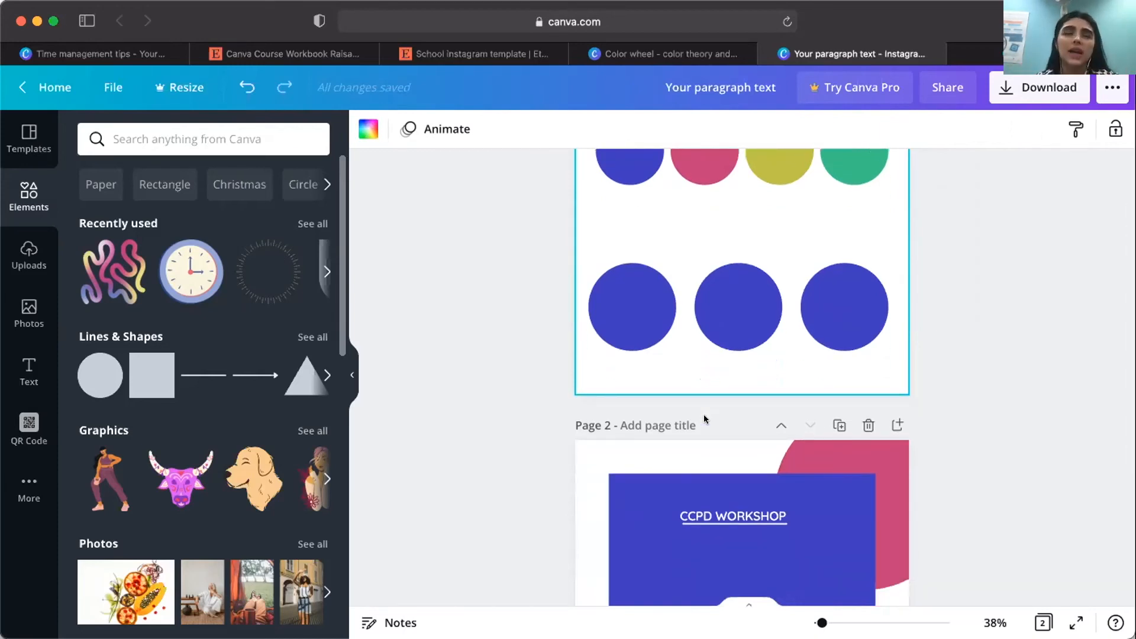
{"action": "scroll", "coordinate": [701, 358], "scroll_direction": "down", "scroll_amount": 3}
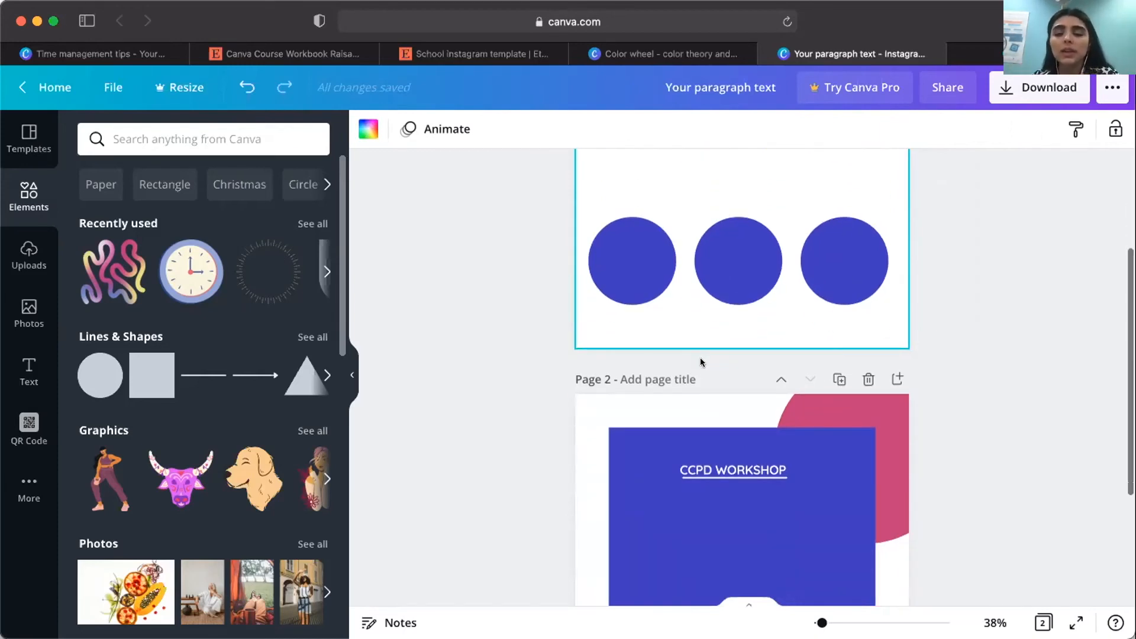
{"action": "left_click", "coordinate": [823, 296]}
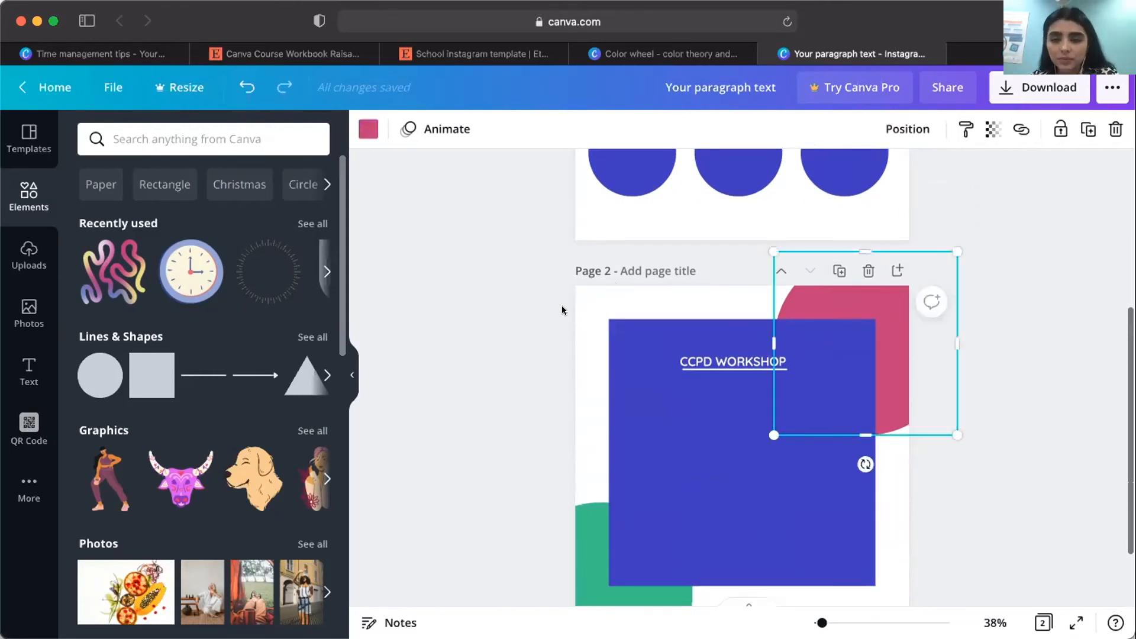
{"action": "left_click", "coordinate": [563, 305]}
{"action": "scroll", "coordinate": [563, 305], "scroll_direction": "up", "scroll_amount": 3}
{"action": "scroll", "coordinate": [559, 311], "scroll_direction": "down", "scroll_amount": 2}
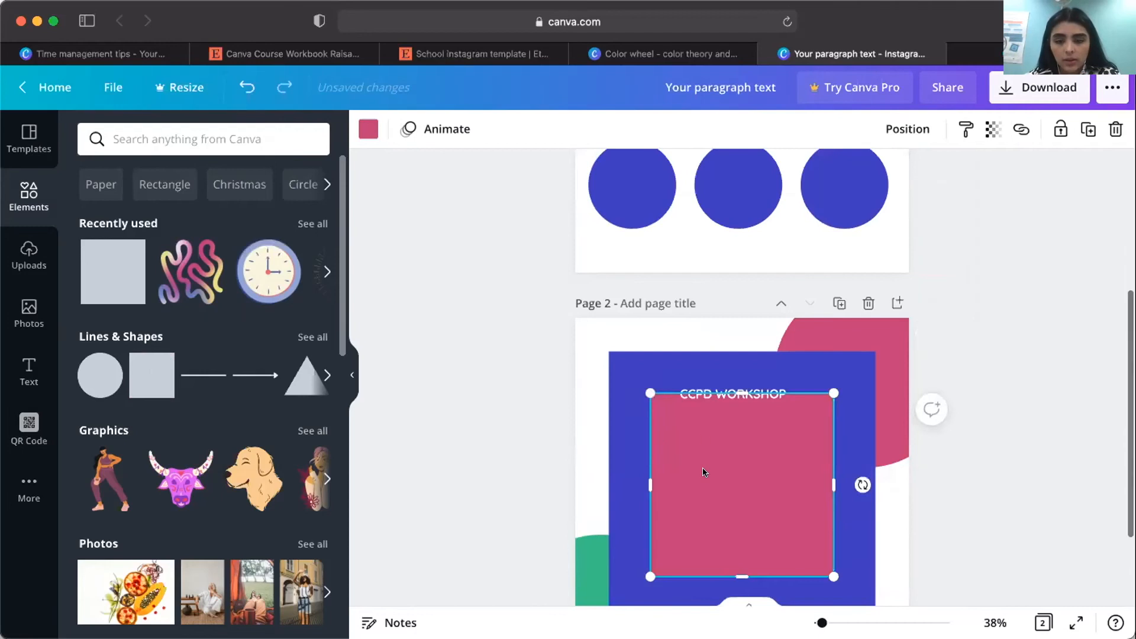
{"action": "scroll", "coordinate": [705, 472], "scroll_direction": "down", "scroll_amount": 1}
{"action": "left_click_drag", "start_coordinate": [736, 338], "coordinate": [734, 446]}
{"action": "left_click_drag", "start_coordinate": [655, 510], "coordinate": [579, 567]}
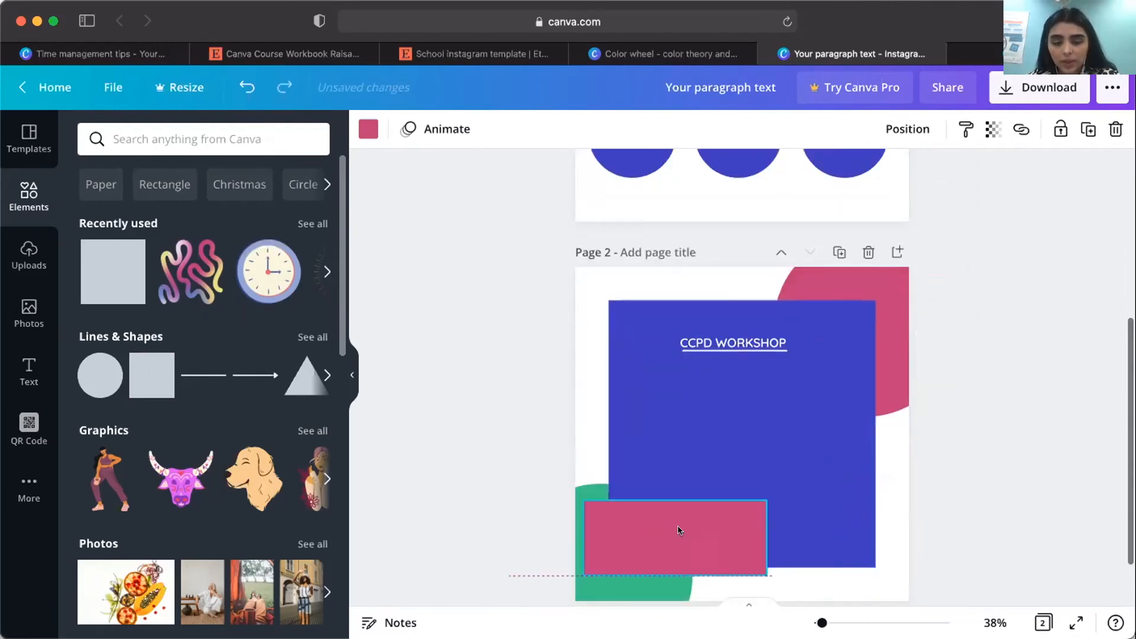
Color the rectangle olive yellow and stretch it into a band filling the bottom of page 2 across its full width.
{"action": "left_click_drag", "start_coordinate": [875, 540], "coordinate": [932, 544]}
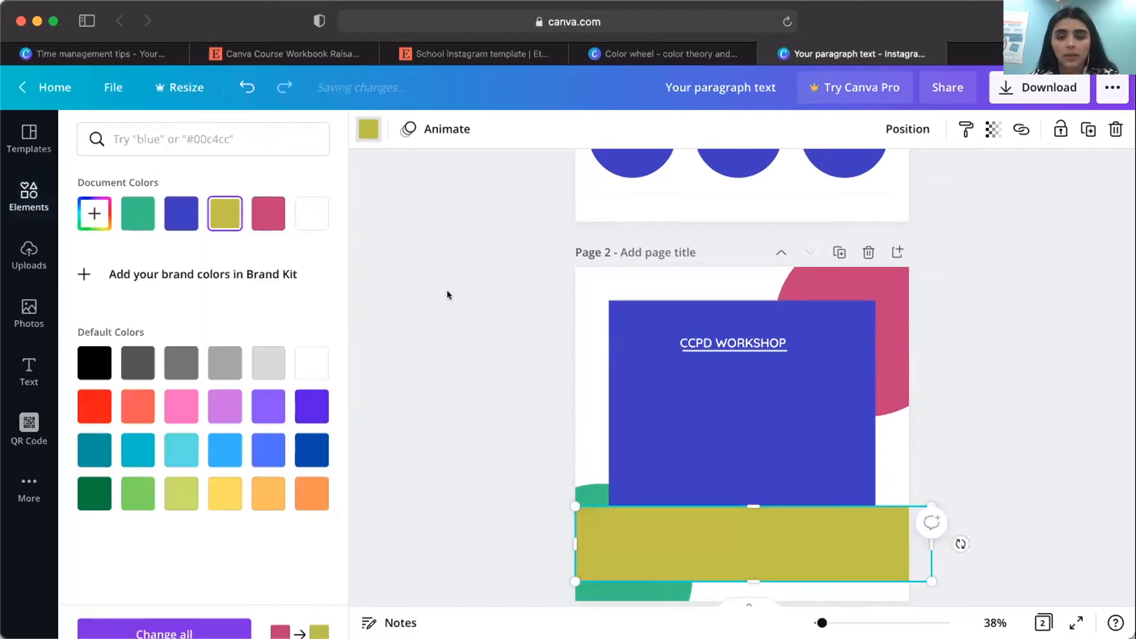
{"action": "left_click", "coordinate": [455, 298]}
{"action": "scroll", "coordinate": [704, 468], "scroll_direction": "down", "scroll_amount": 2}
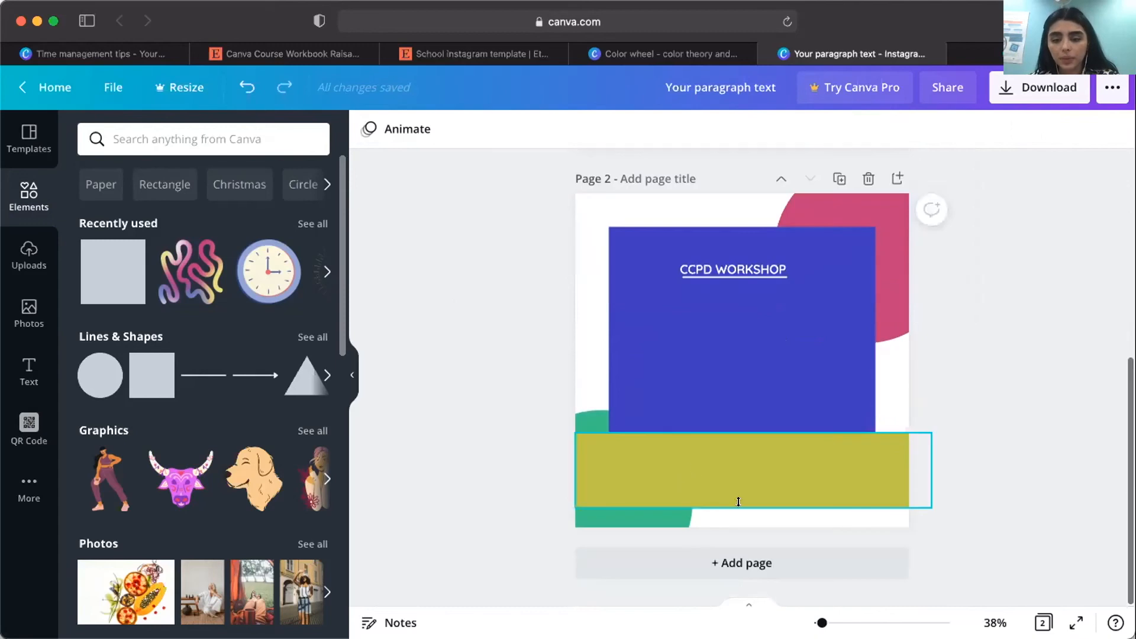
{"action": "left_click", "coordinate": [746, 503]}
{"action": "left_click_drag", "start_coordinate": [751, 509], "coordinate": [747, 532]}
{"action": "left_click", "coordinate": [527, 292]}
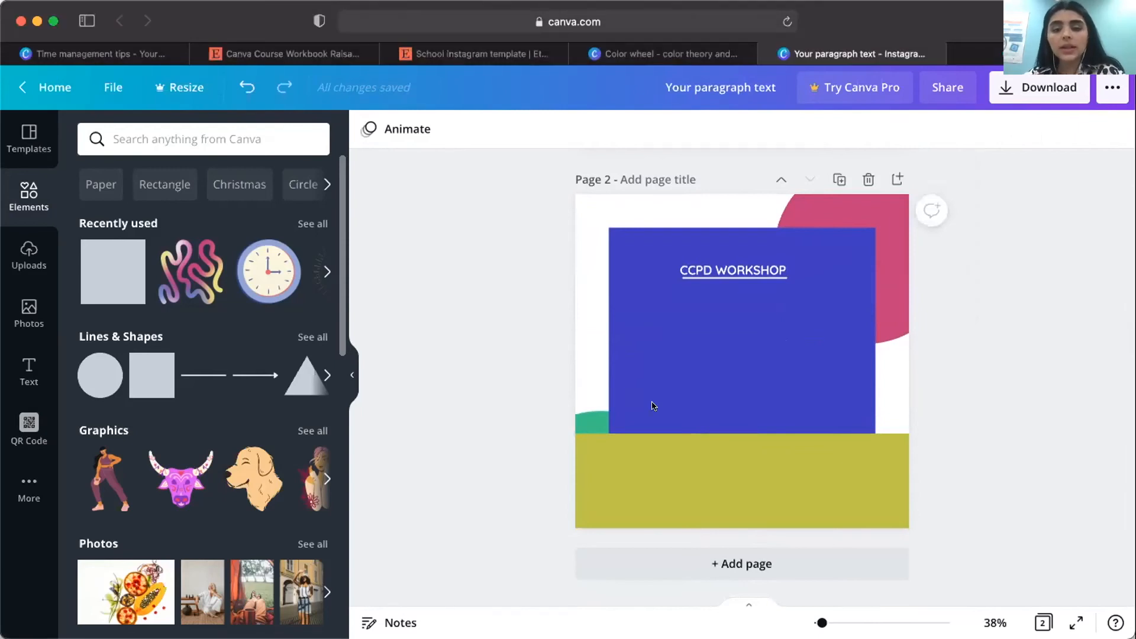
{"action": "left_click", "coordinate": [630, 462]}
{"action": "left_click_drag", "start_coordinate": [751, 435], "coordinate": [749, 461]}
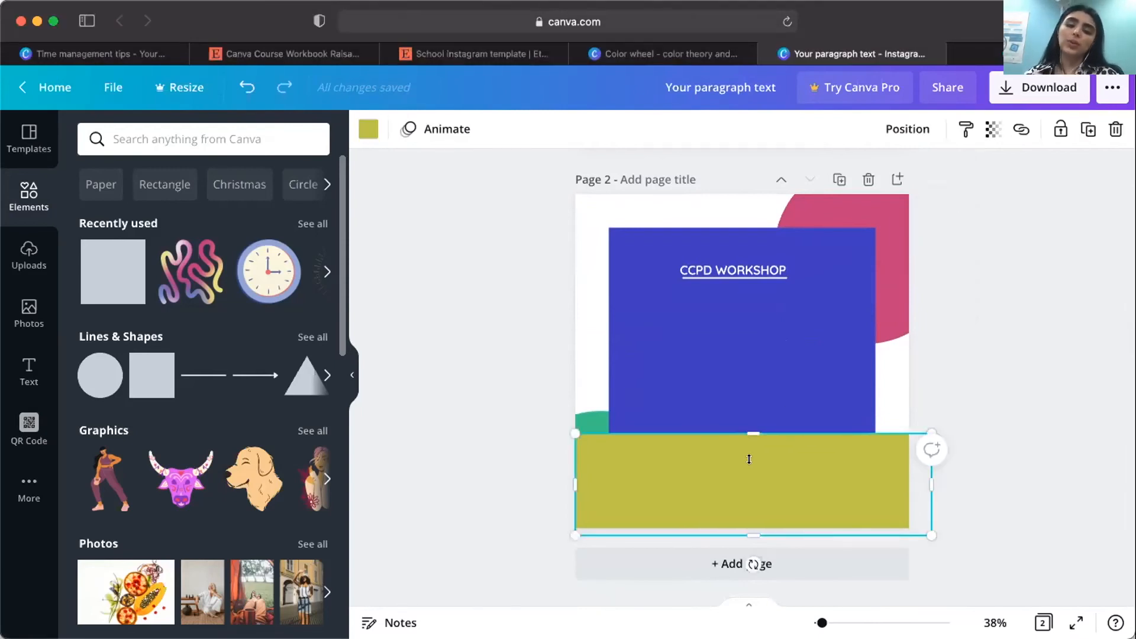
Enlarge the green circle slightly, bring it to the front and place it over the lower-left corner of page 2.
{"action": "left_click", "coordinate": [578, 404]}
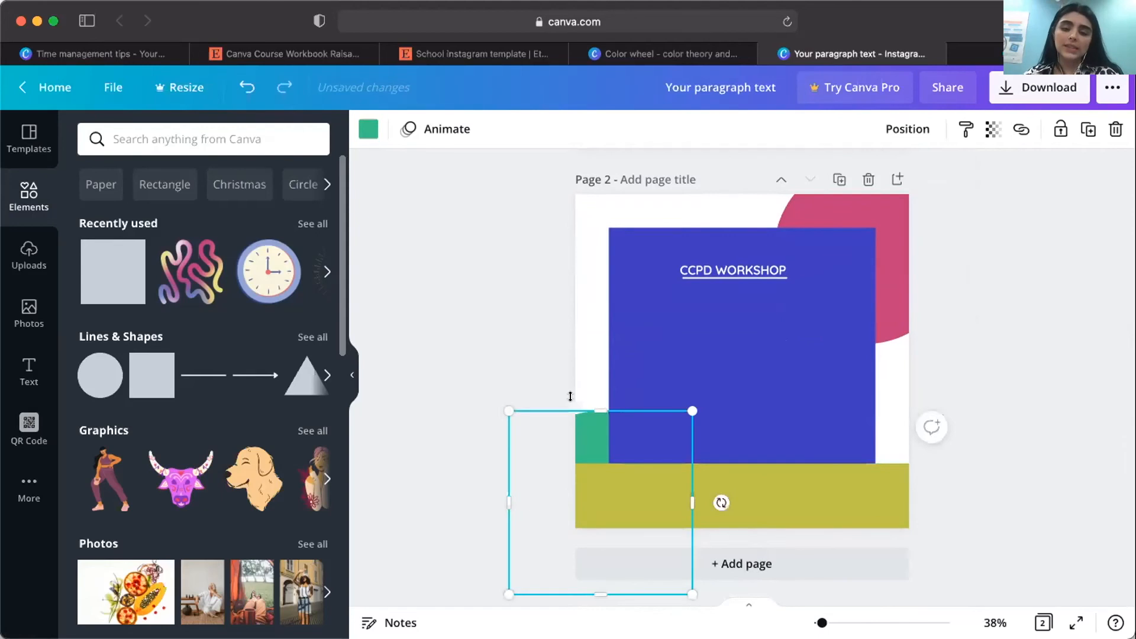
{"action": "left_click_drag", "start_coordinate": [578, 402], "coordinate": [598, 383]}
{"action": "right_click", "coordinate": [640, 546]}
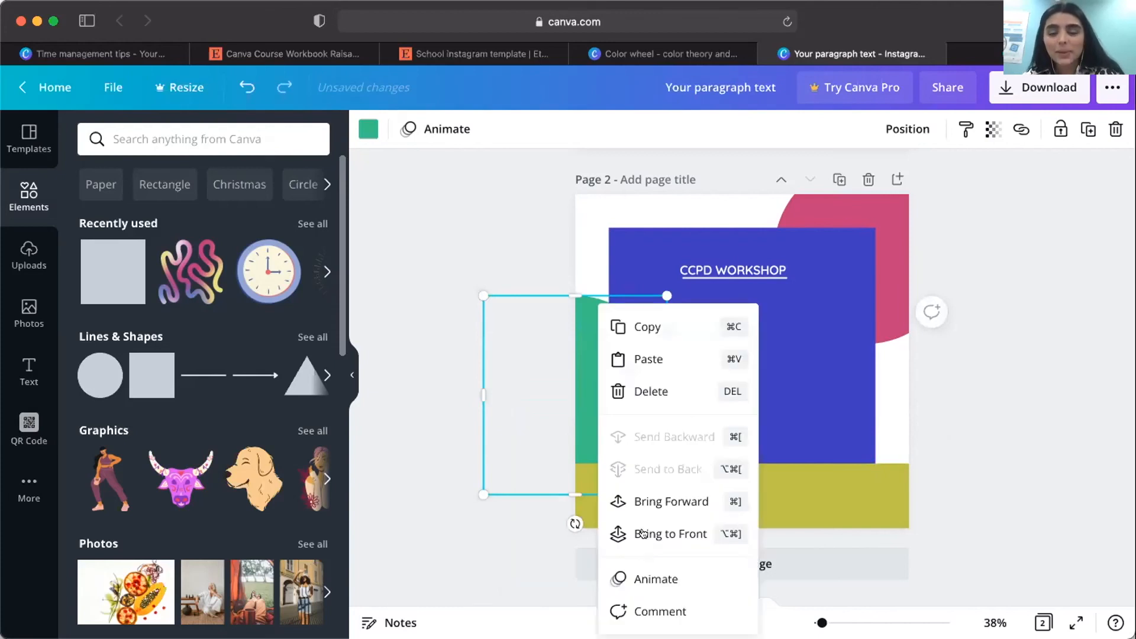
{"action": "left_click", "coordinate": [642, 532]}
{"action": "left_click_drag", "start_coordinate": [603, 409], "coordinate": [594, 452]}
Bring the pink circle to the front and shift it further off the upper-right corner of page 2.
{"action": "left_click", "coordinate": [886, 233]}
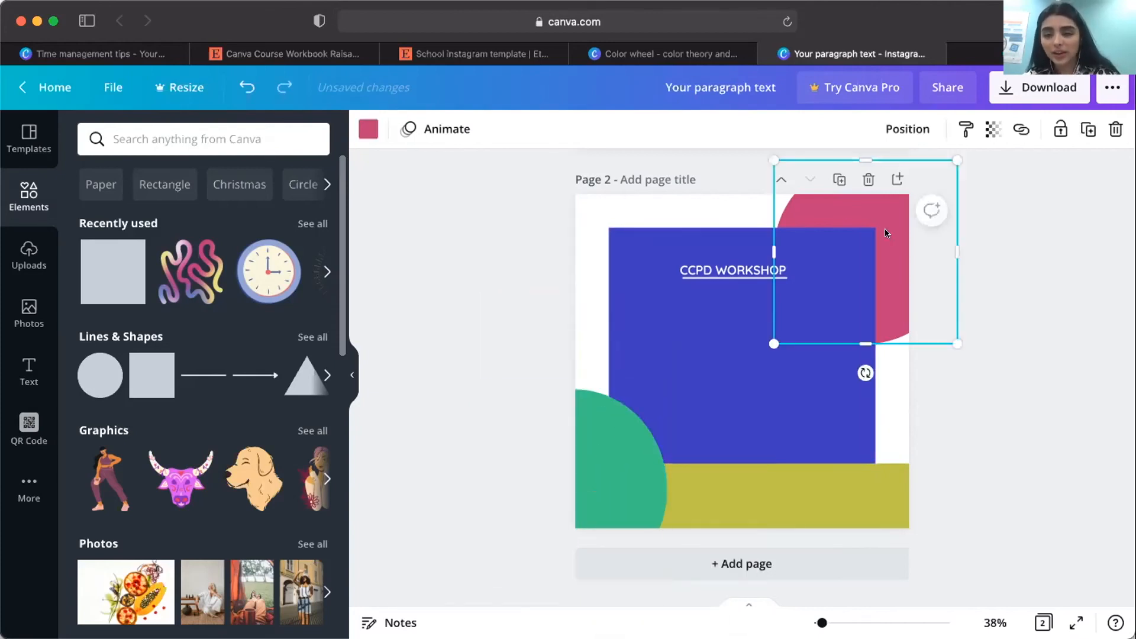
{"action": "right_click", "coordinate": [887, 234]}
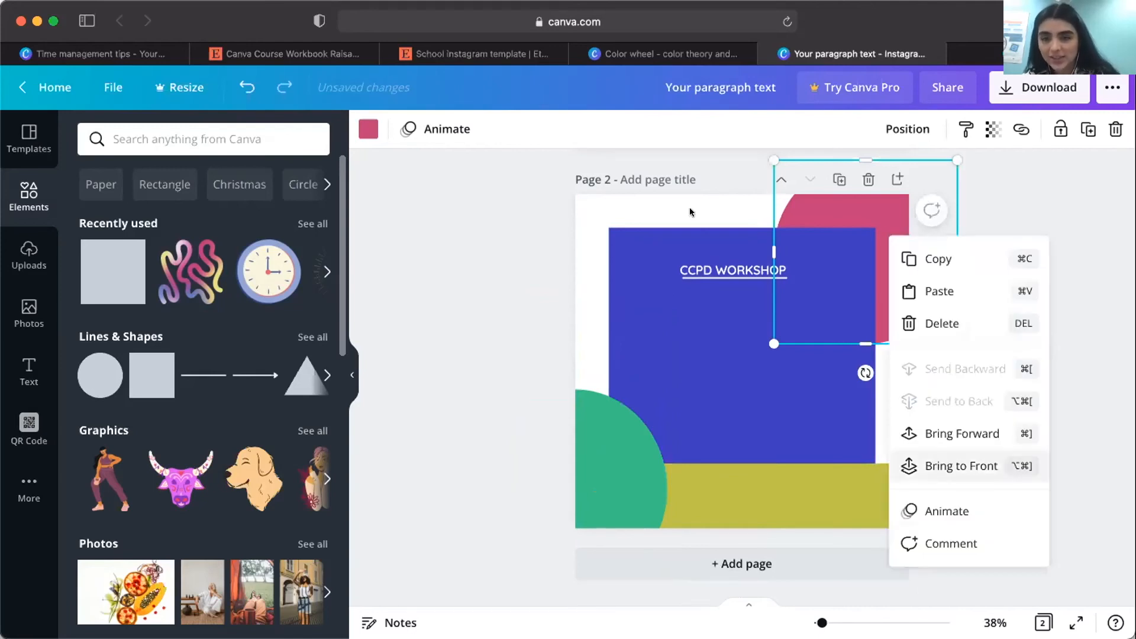
{"action": "left_click", "coordinate": [962, 466]}
{"action": "left_click_drag", "start_coordinate": [825, 211], "coordinate": [857, 190]}
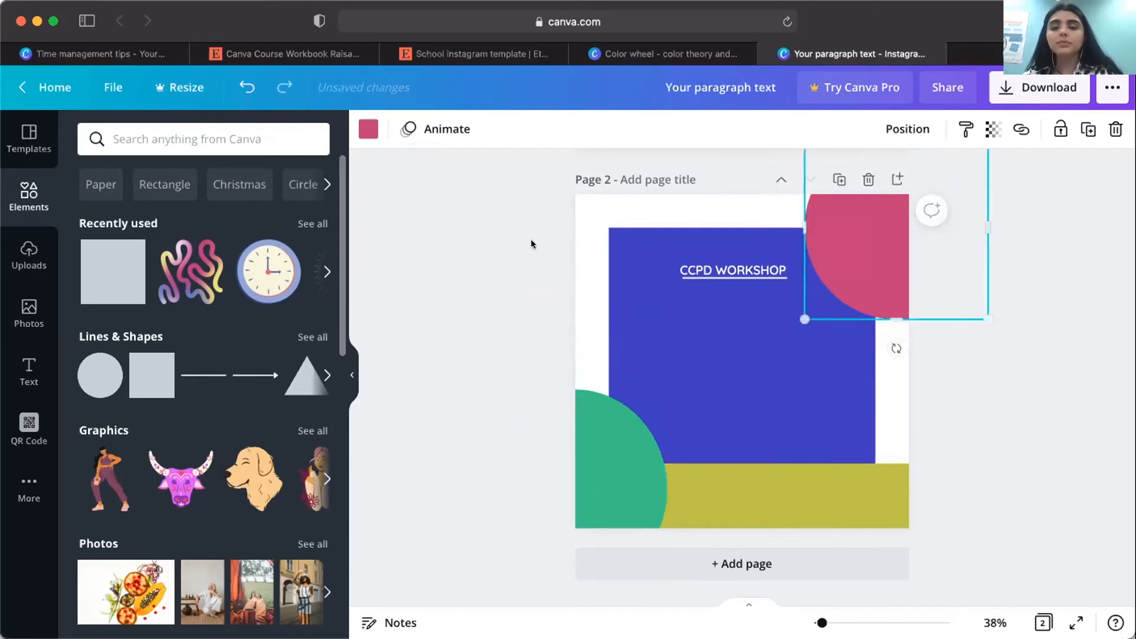
{"action": "left_click", "coordinate": [531, 239]}
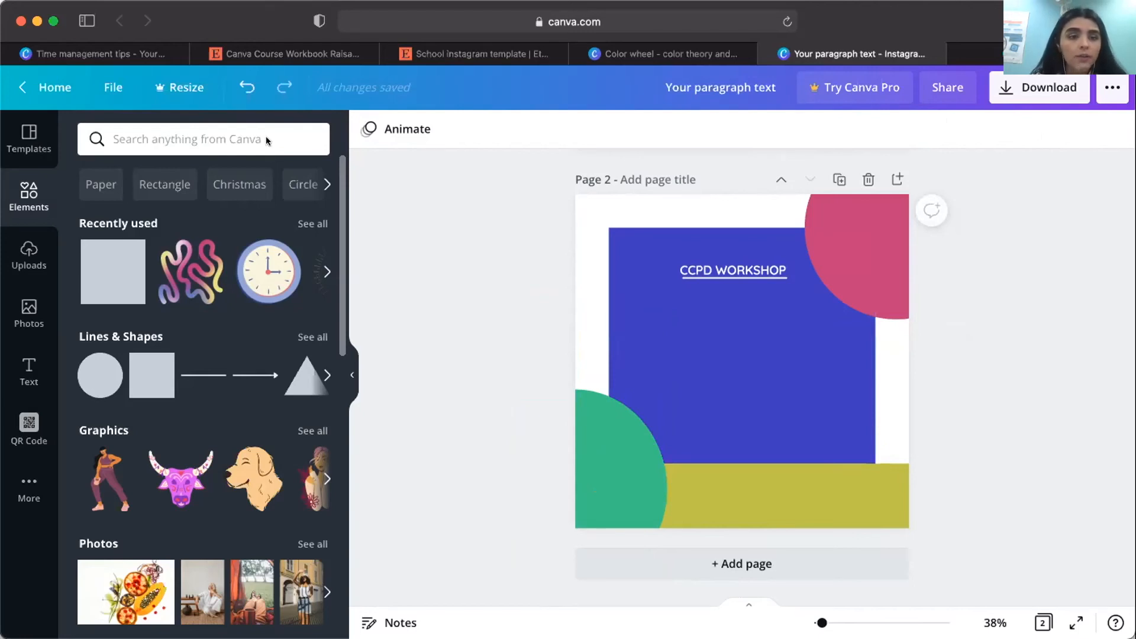
Search the elements for "clock" and add the round blue-rimmed clock illustration below the "CCPD WORKSHOP" heading.
{"action": "left_click", "coordinate": [159, 127]}
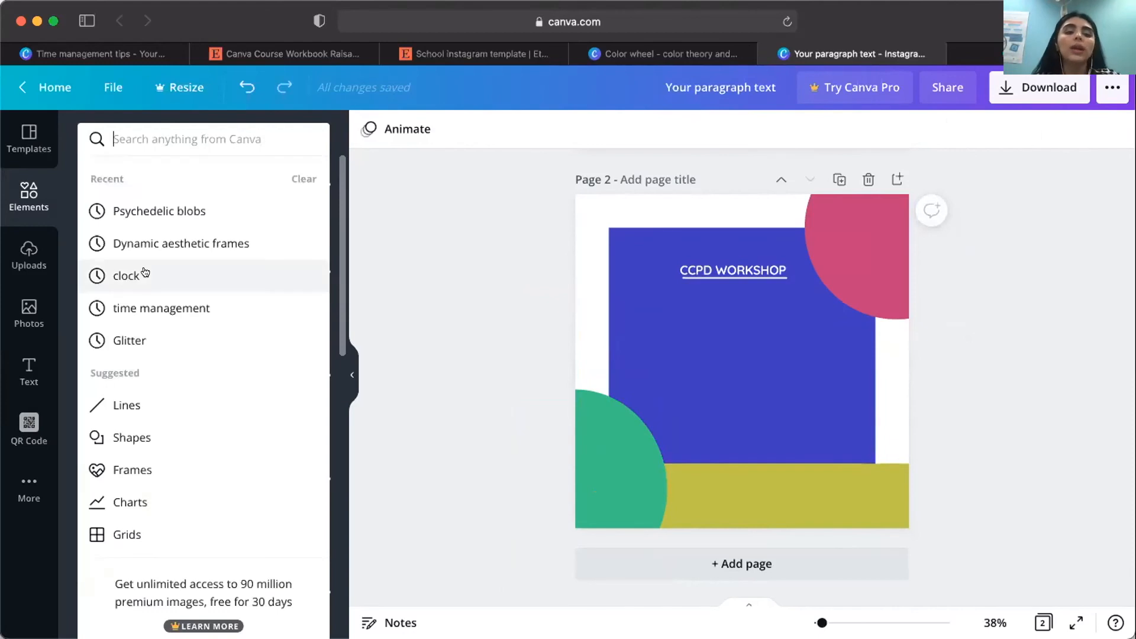
{"action": "key", "text": "Return"}
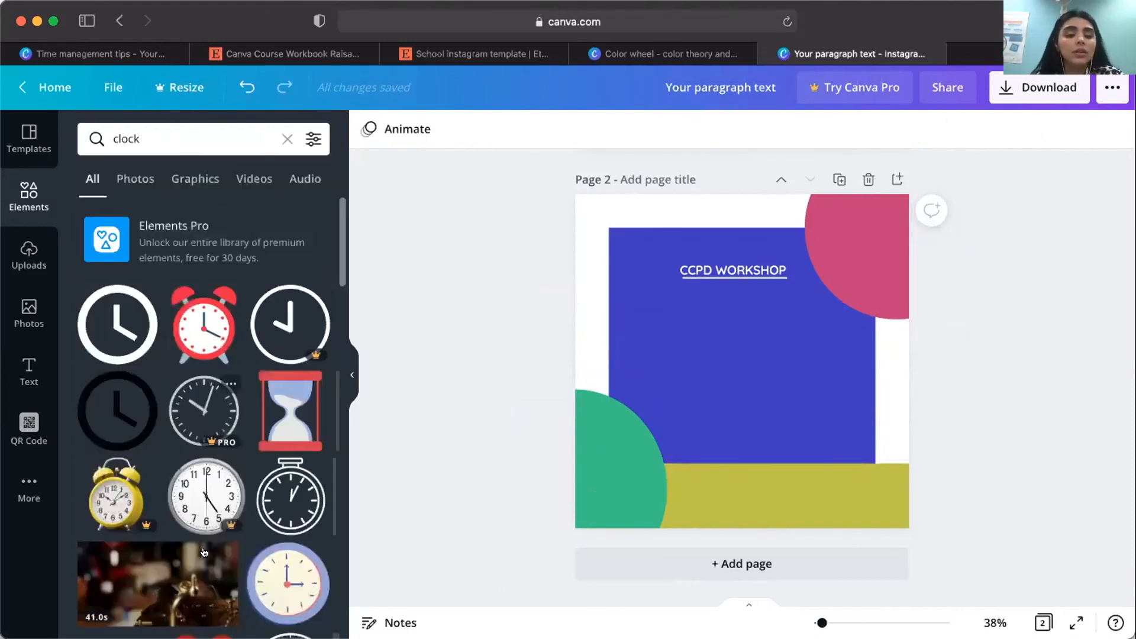
{"action": "scroll", "coordinate": [206, 414], "scroll_direction": "down", "scroll_amount": 1}
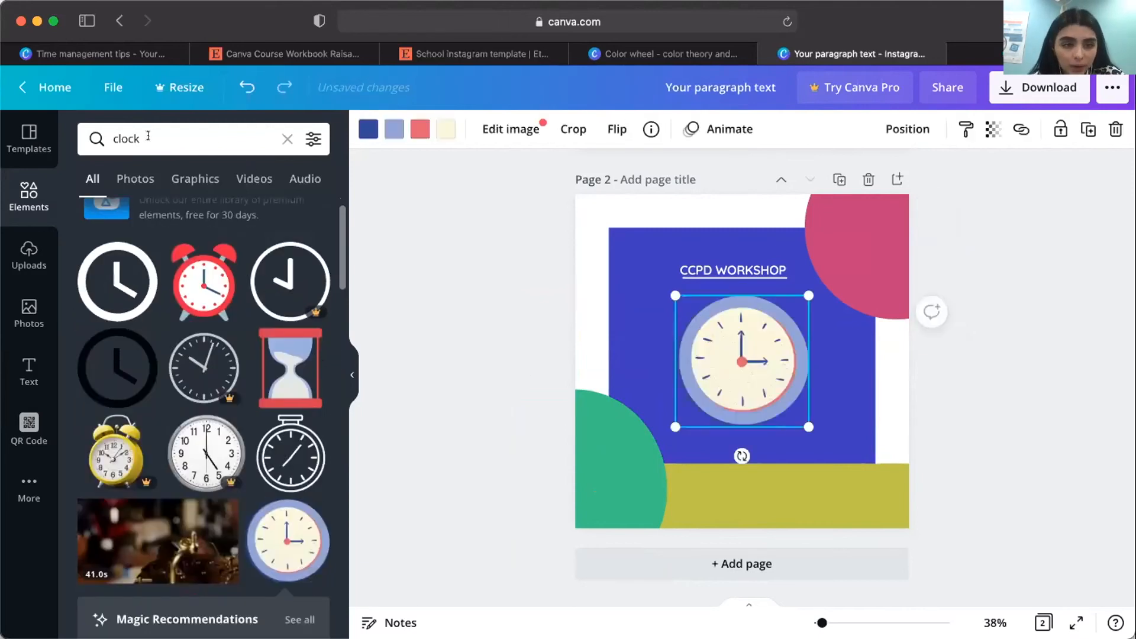
Search the elements for "Monoline elements" and place the ring of radiating lines over the pink corner circle on page 2.
{"action": "left_click", "coordinate": [108, 134]}
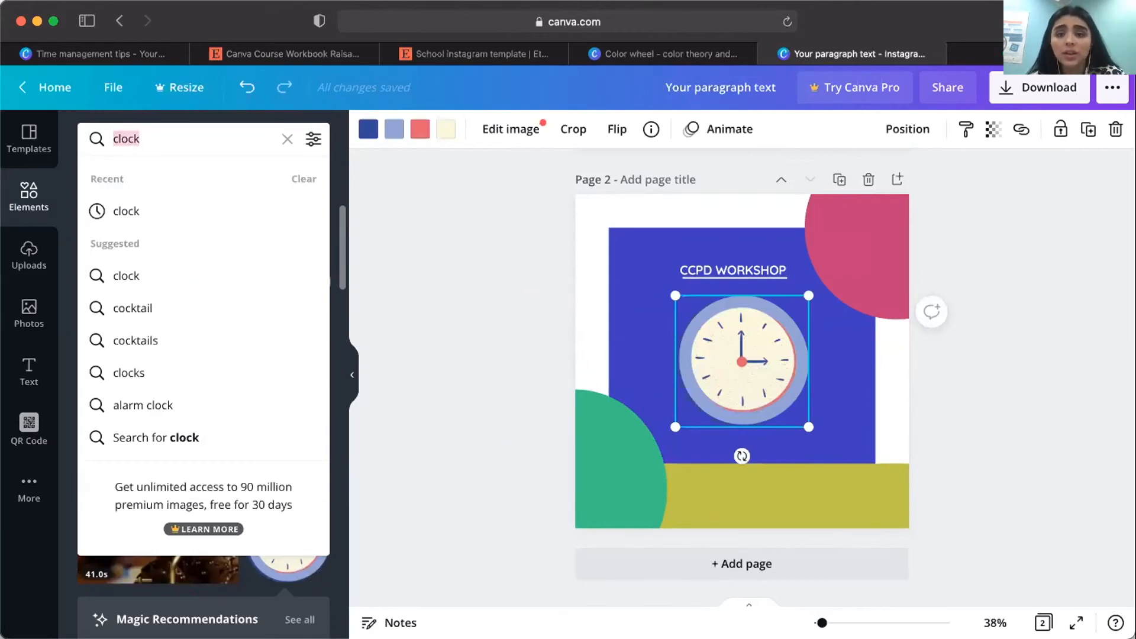
{"action": "left_click", "coordinate": [562, 500]}
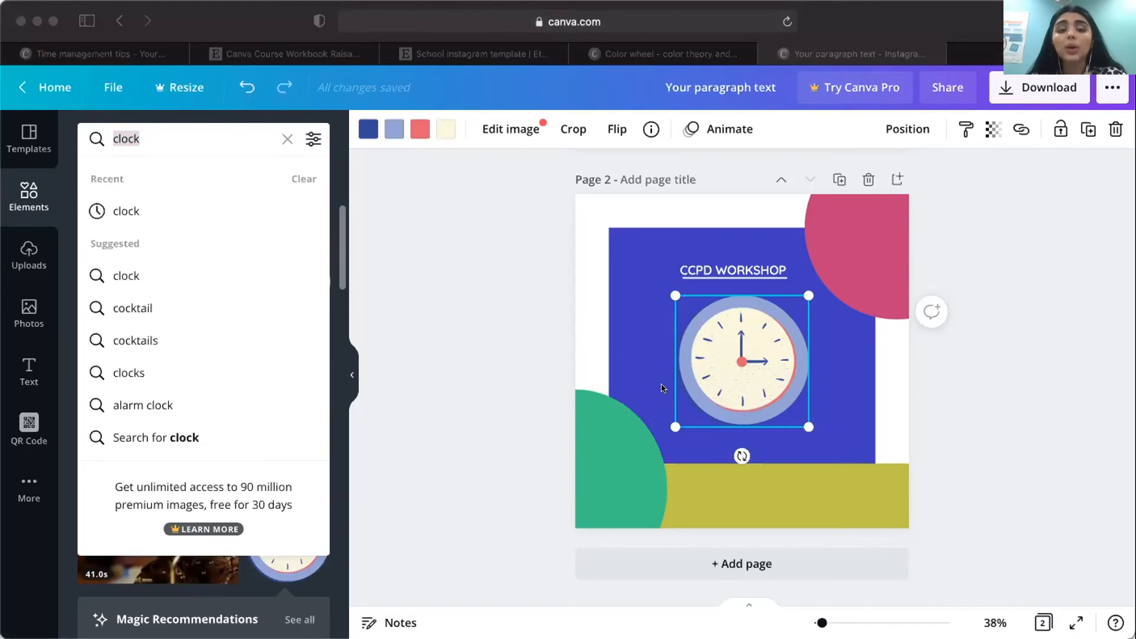
{"action": "left_click", "coordinate": [168, 136]}
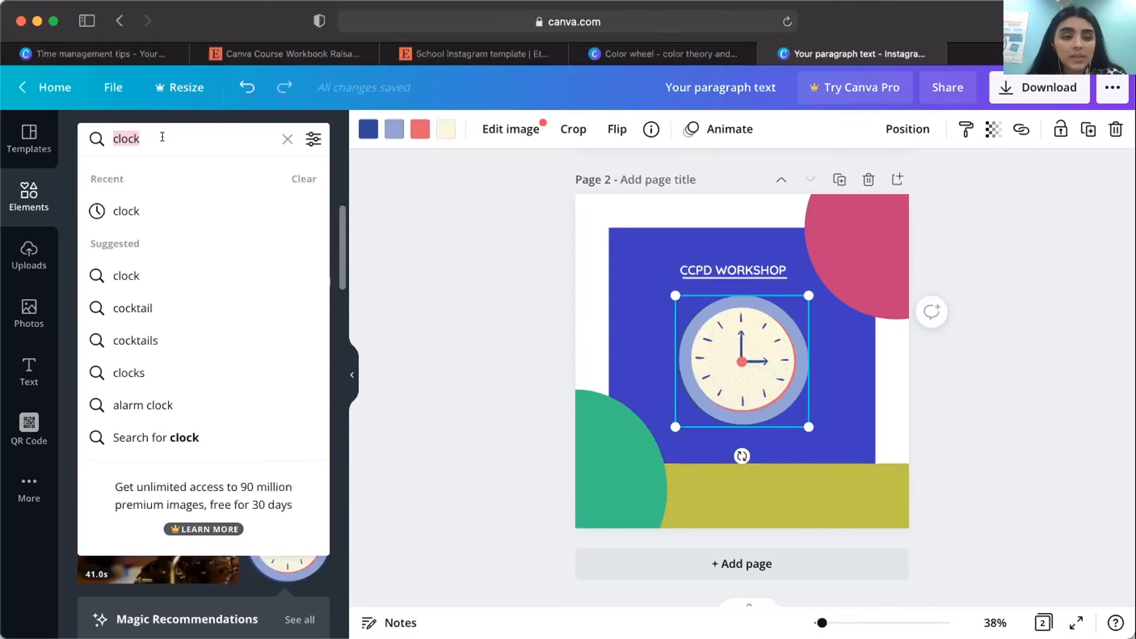
{"action": "left_click", "coordinate": [97, 137]}
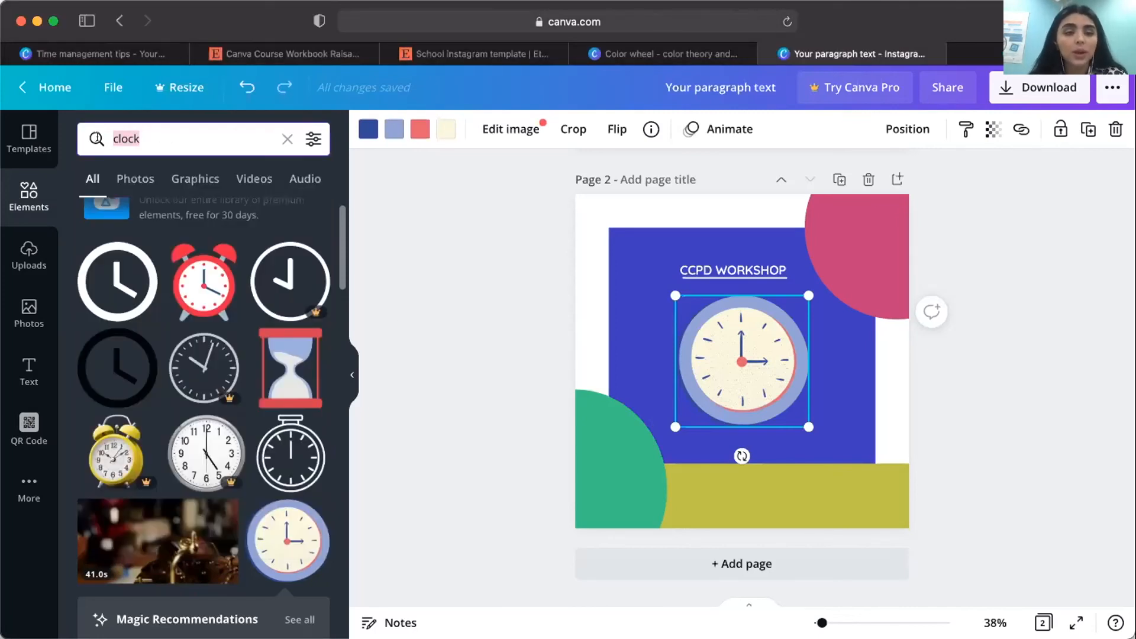
{"action": "type", "text": "Monoline elements"}
{"action": "left_click", "coordinate": [160, 212]}
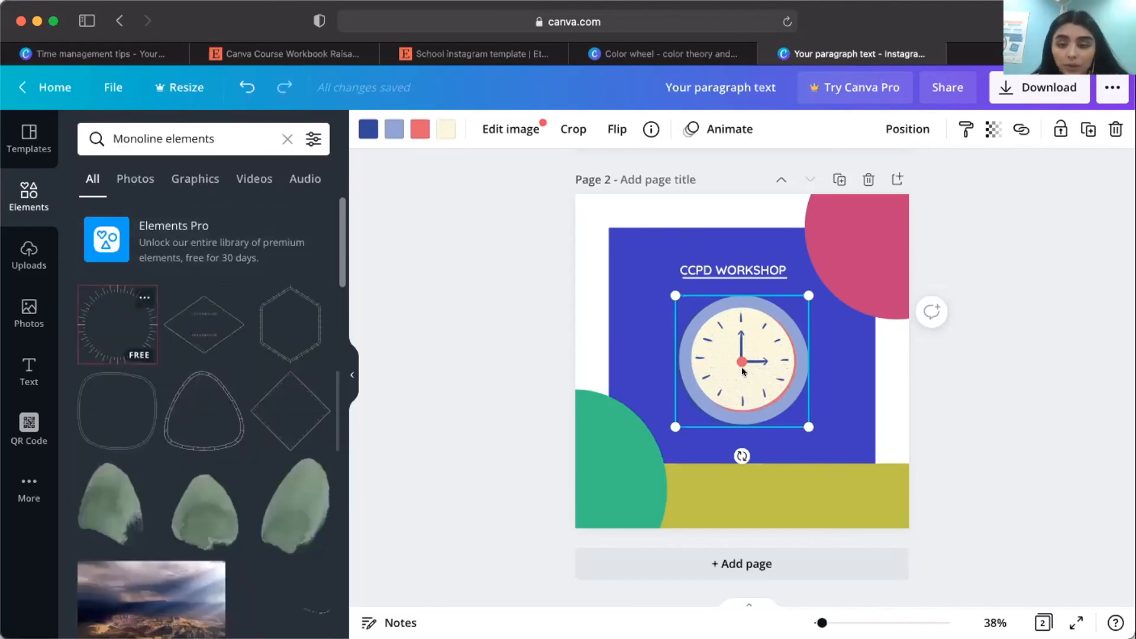
{"action": "left_click_drag", "start_coordinate": [731, 331], "coordinate": [744, 303]}
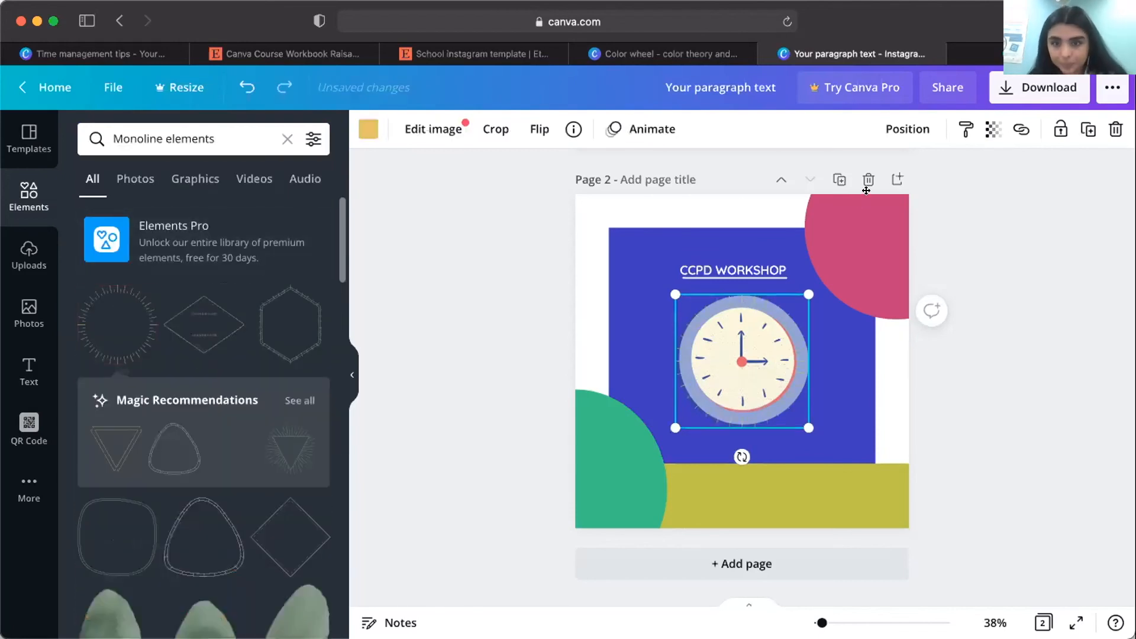
{"action": "left_click_drag", "start_coordinate": [865, 191], "coordinate": [865, 191]}
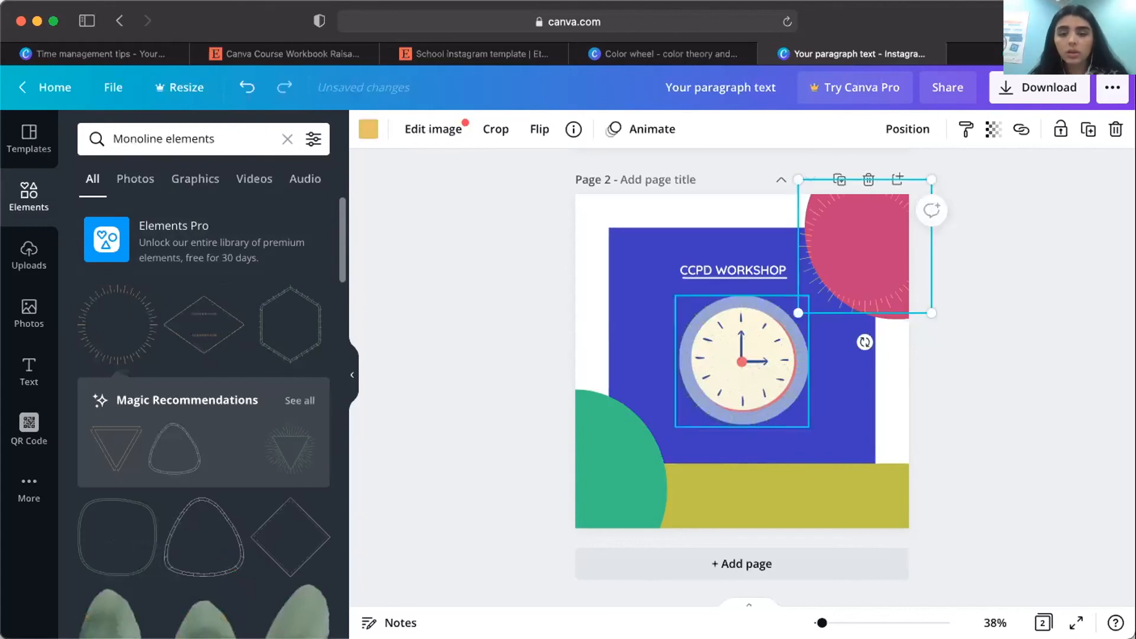
{"action": "key", "text": "Delete"}
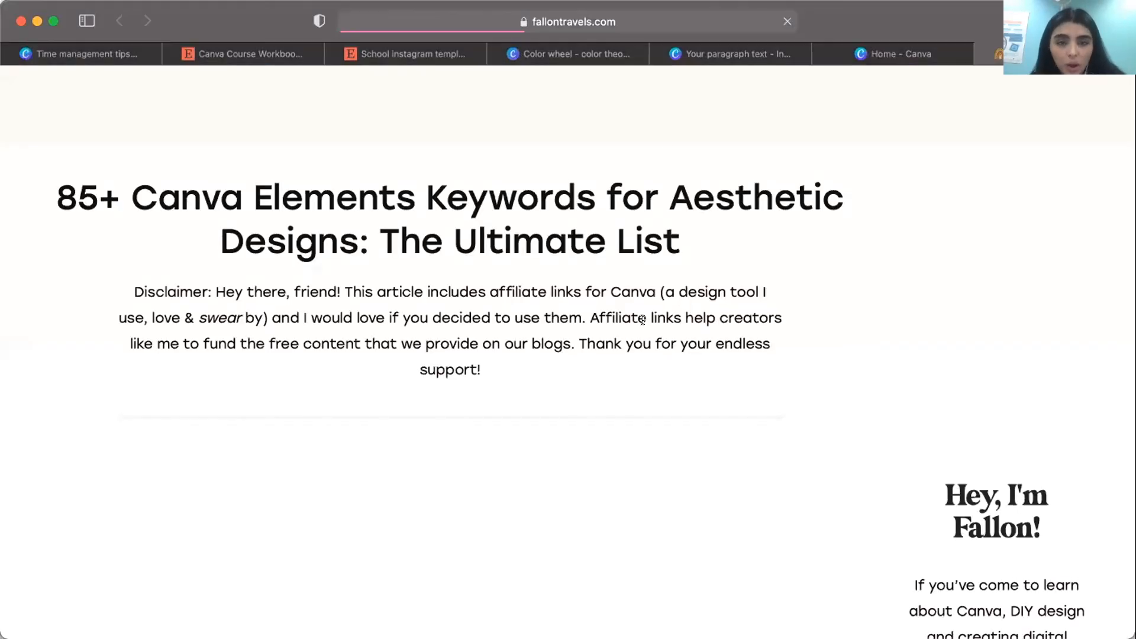
Read the Fallon Travels article on Canva element keywords from its introduction through the list for organic illustrations.
{"action": "scroll", "coordinate": [665, 138], "scroll_direction": "down", "scroll_amount": 3}
{"action": "scroll", "coordinate": [514, 294], "scroll_direction": "down", "scroll_amount": 7}
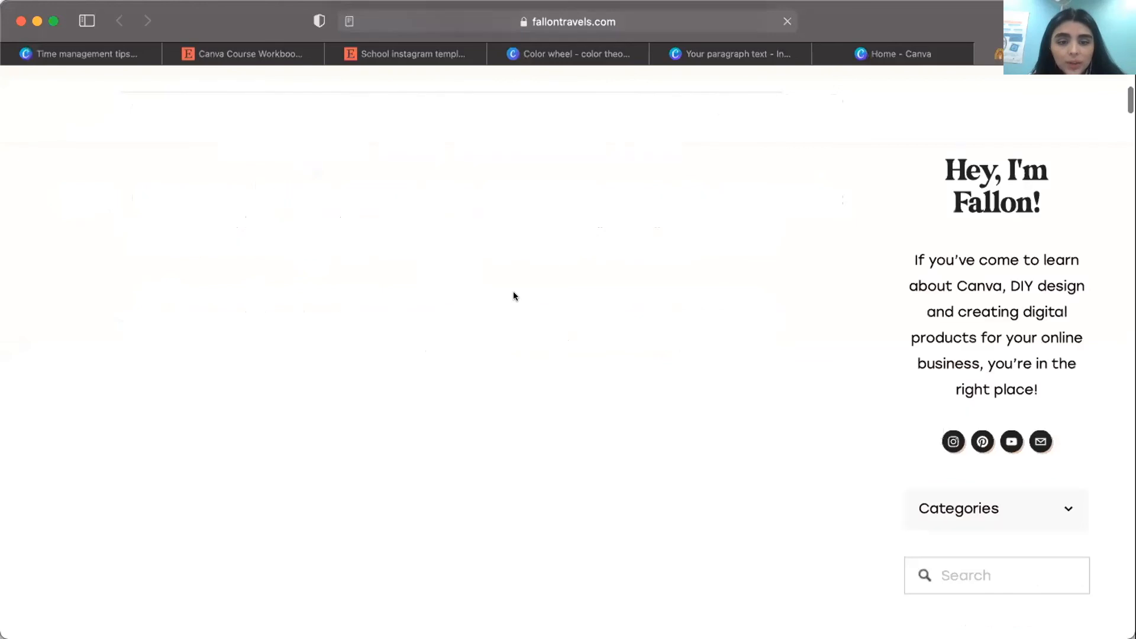
{"action": "scroll", "coordinate": [513, 295], "scroll_direction": "down", "scroll_amount": 10}
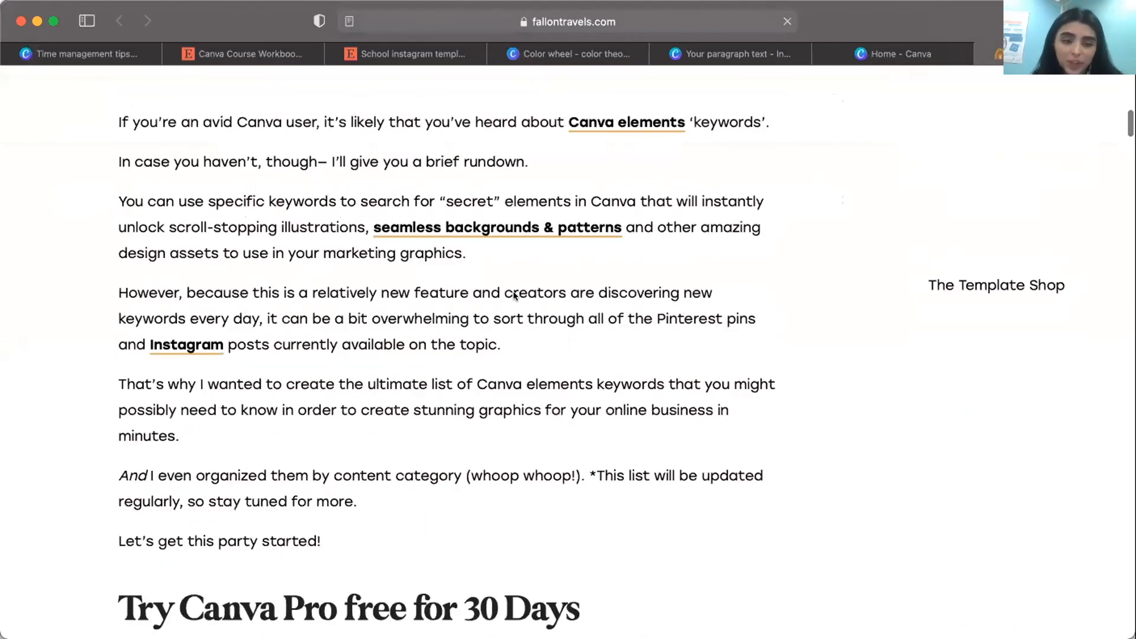
{"action": "scroll", "coordinate": [513, 292], "scroll_direction": "down", "scroll_amount": 10}
{"action": "scroll", "coordinate": [513, 291], "scroll_direction": "down", "scroll_amount": 10}
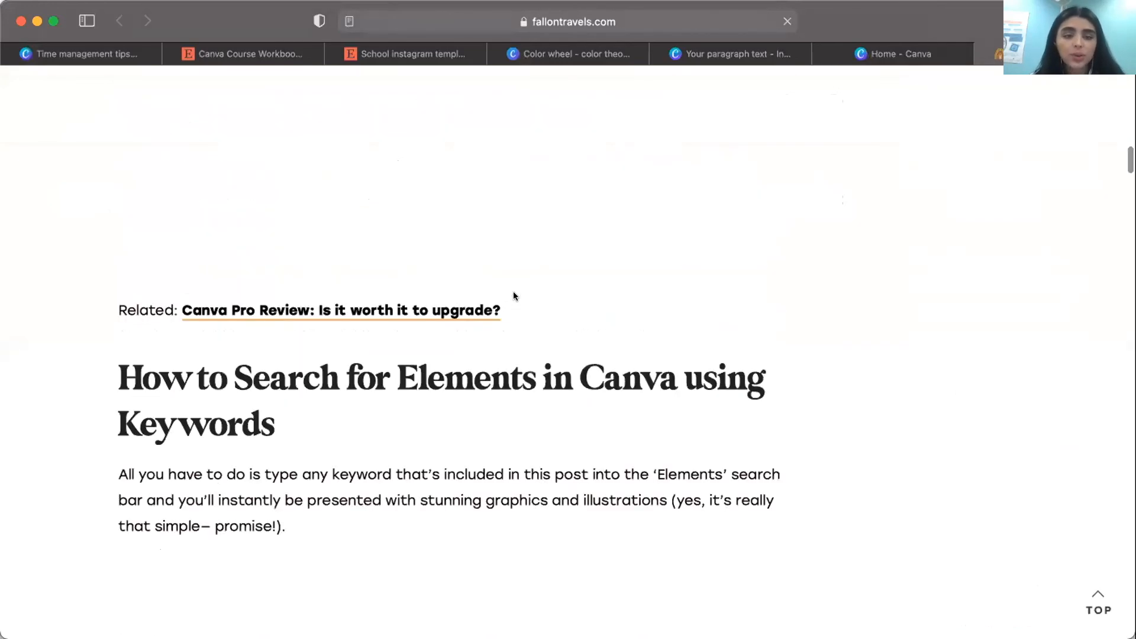
{"action": "scroll", "coordinate": [513, 296], "scroll_direction": "down", "scroll_amount": 5}
{"action": "scroll", "coordinate": [382, 301], "scroll_direction": "down", "scroll_amount": 8}
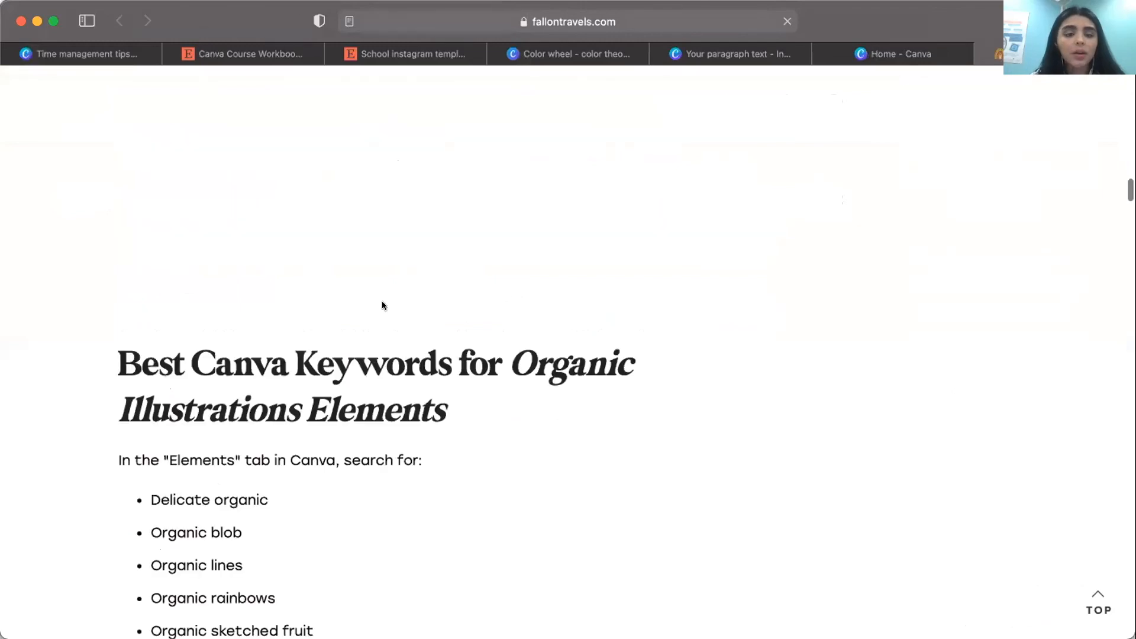
{"action": "scroll", "coordinate": [601, 285], "scroll_direction": "down", "scroll_amount": 3}
{"action": "scroll", "coordinate": [436, 344], "scroll_direction": "down", "scroll_amount": 3}
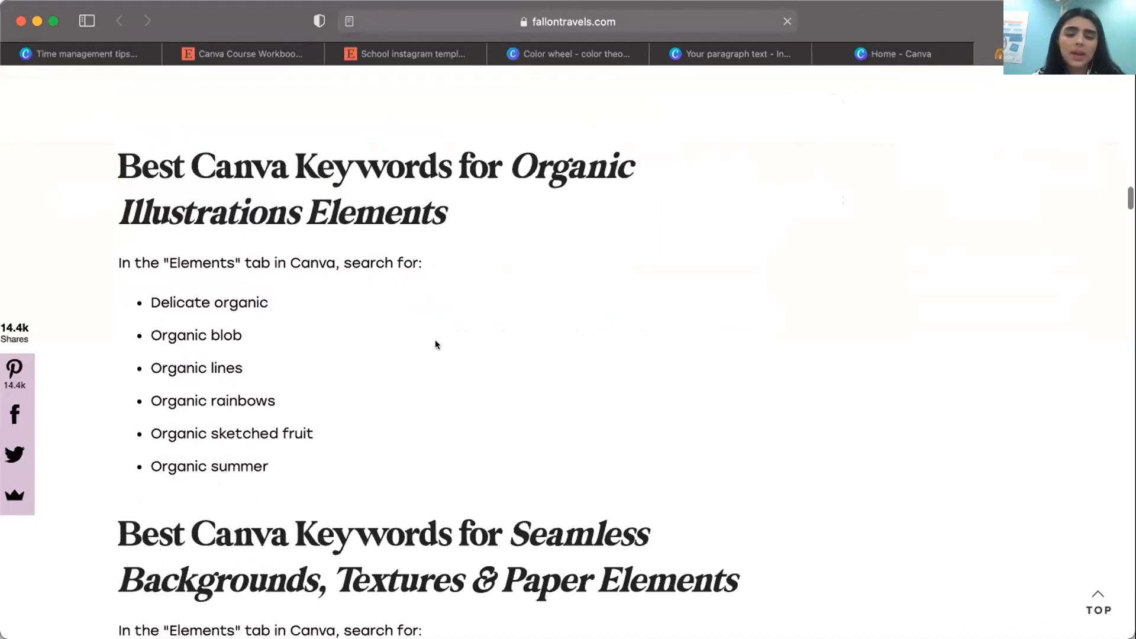
{"action": "scroll", "coordinate": [436, 344], "scroll_direction": "down", "scroll_amount": 5}
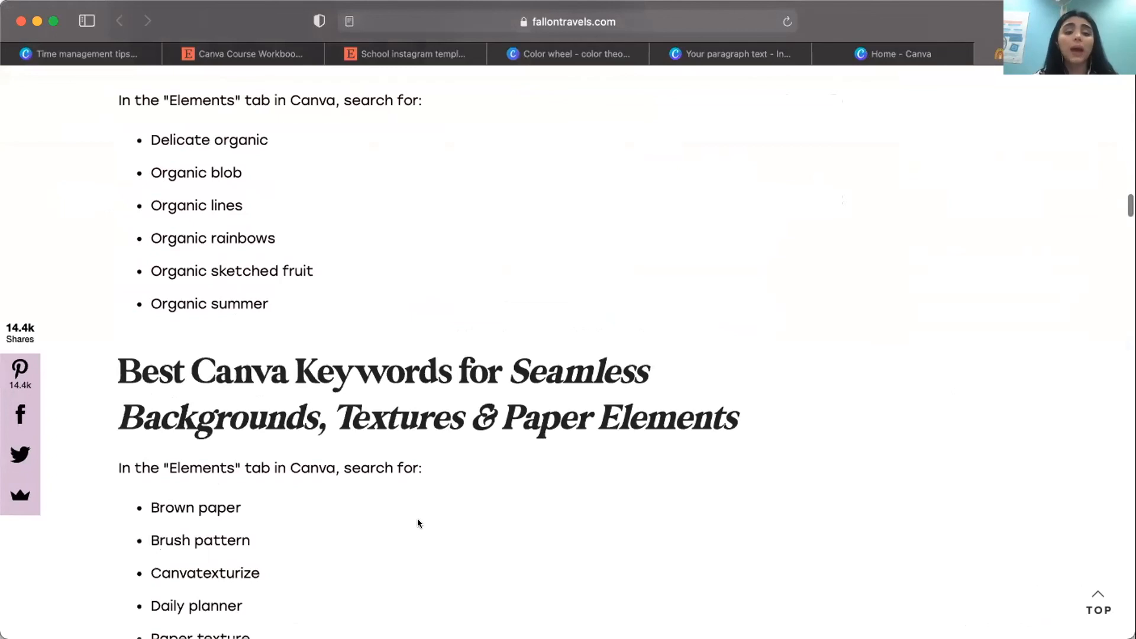
Review the article's keyword lists for seamless backgrounds and textures, hand drawn, brush stroke, and quote elements.
{"action": "scroll", "coordinate": [252, 439], "scroll_direction": "down", "scroll_amount": 2}
{"action": "left_click_drag", "start_coordinate": [251, 436], "coordinate": [149, 420]}
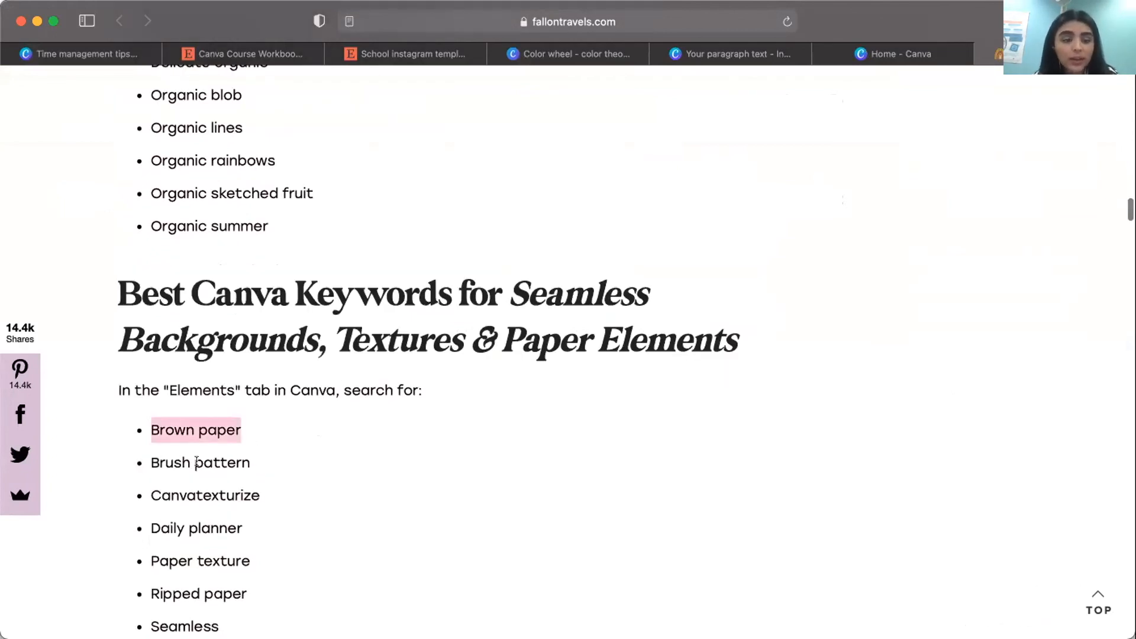
{"action": "scroll", "coordinate": [249, 465], "scroll_direction": "down", "scroll_amount": 1}
{"action": "scroll", "coordinate": [239, 450], "scroll_direction": "down", "scroll_amount": 2}
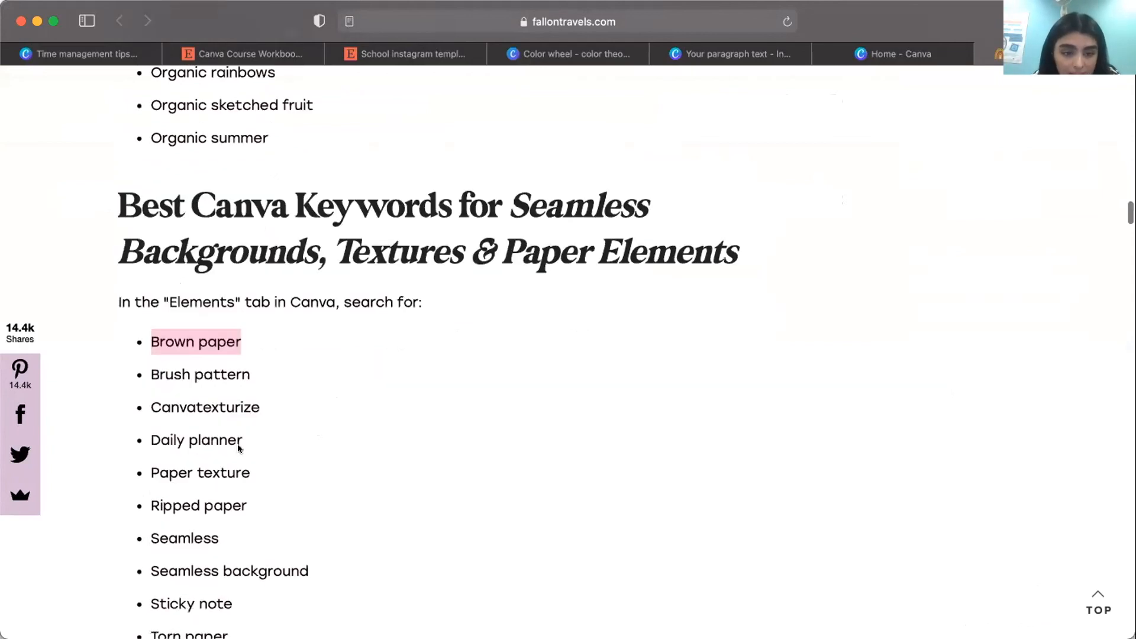
{"action": "left_click", "coordinate": [236, 444]}
{"action": "scroll", "coordinate": [236, 444], "scroll_direction": "down", "scroll_amount": 15}
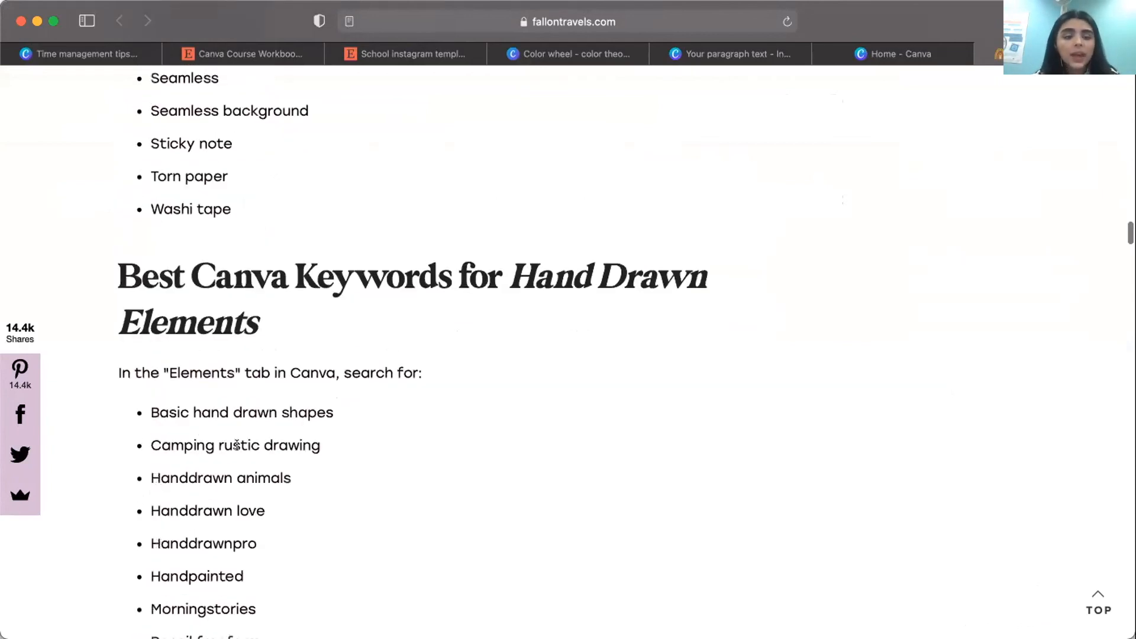
{"action": "scroll", "coordinate": [237, 444], "scroll_direction": "down", "scroll_amount": 2}
{"action": "scroll", "coordinate": [236, 441], "scroll_direction": "down", "scroll_amount": 4}
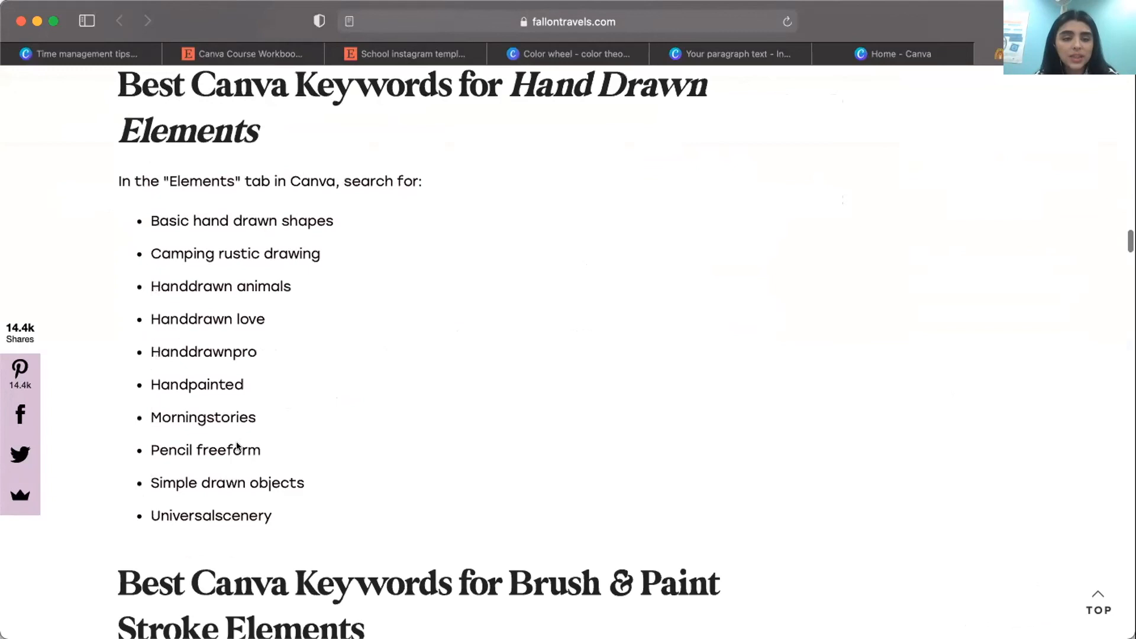
{"action": "scroll", "coordinate": [237, 439], "scroll_direction": "down", "scroll_amount": 4}
{"action": "scroll", "coordinate": [237, 440], "scroll_direction": "down", "scroll_amount": 7}
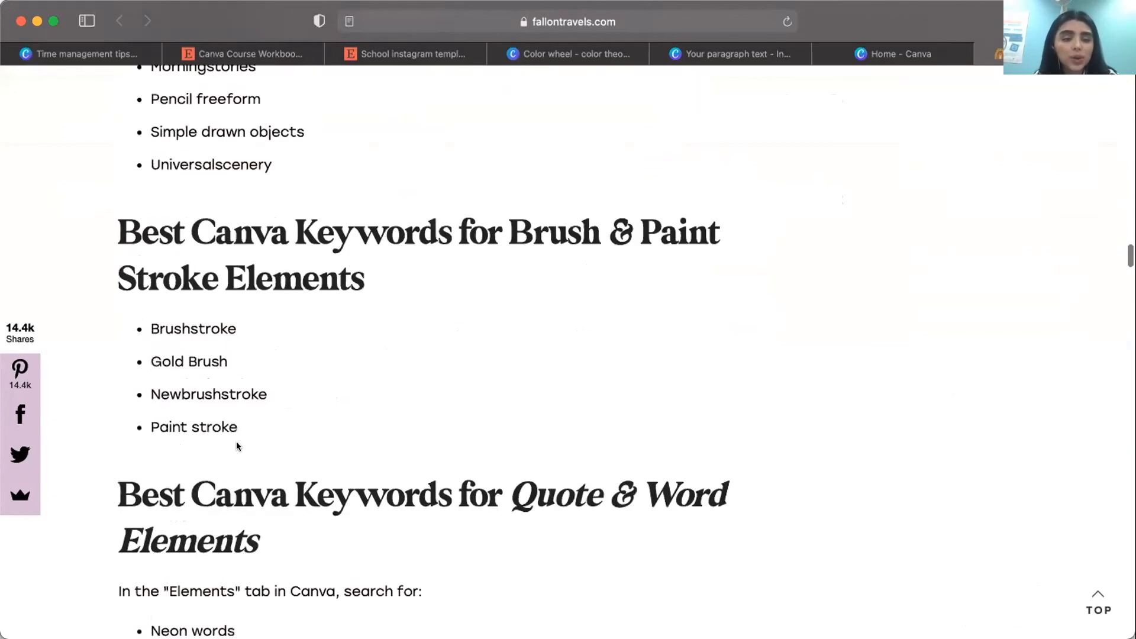
{"action": "scroll", "coordinate": [237, 443], "scroll_direction": "down", "scroll_amount": 3}
{"action": "scroll", "coordinate": [237, 444], "scroll_direction": "down", "scroll_amount": 3}
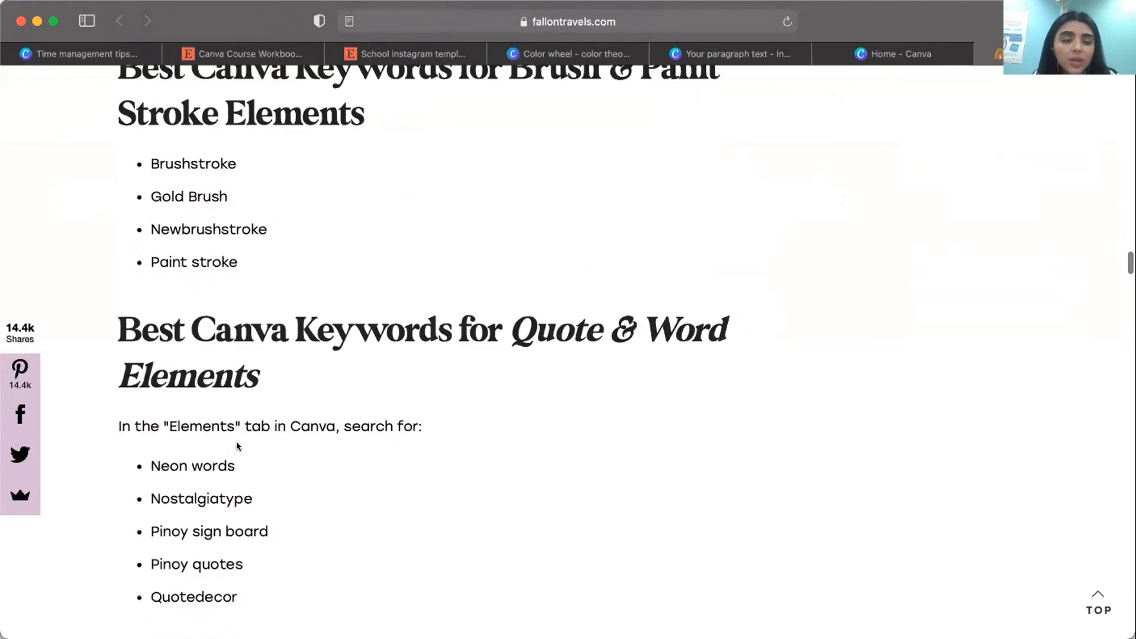
{"action": "scroll", "coordinate": [237, 413], "scroll_direction": "down", "scroll_amount": 3}
Copy the keyword "Daily planner" from the article's backgrounds list and search the Canva design's elements for it.
{"action": "scroll", "coordinate": [236, 411], "scroll_direction": "up", "scroll_amount": 3}
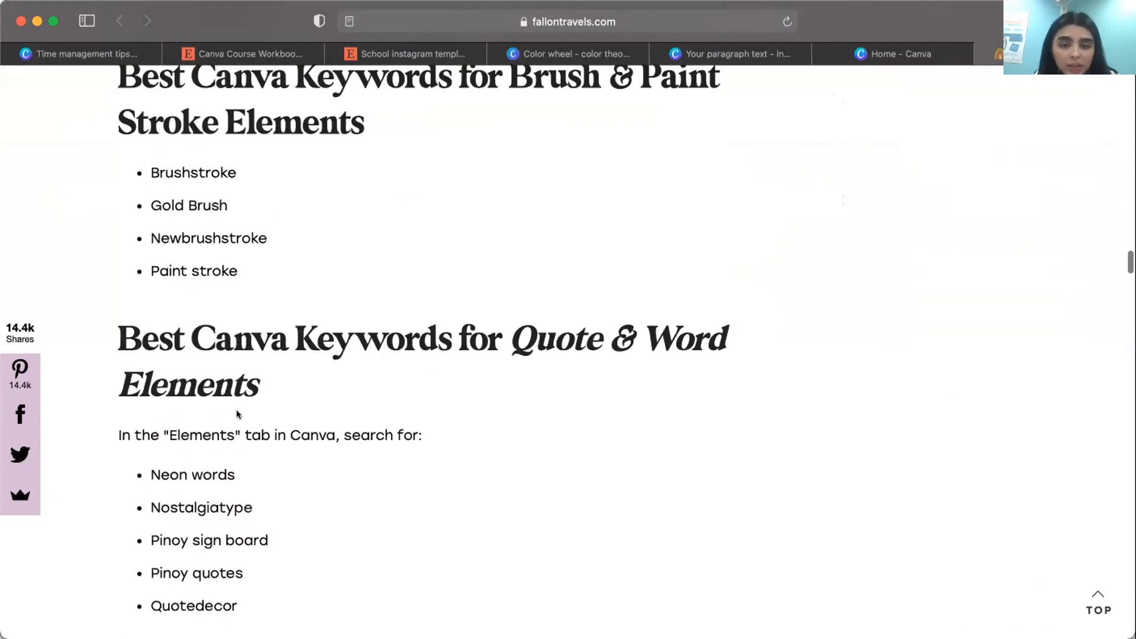
{"action": "scroll", "coordinate": [236, 413], "scroll_direction": "up", "scroll_amount": 7}
{"action": "scroll", "coordinate": [255, 361], "scroll_direction": "up", "scroll_amount": 20}
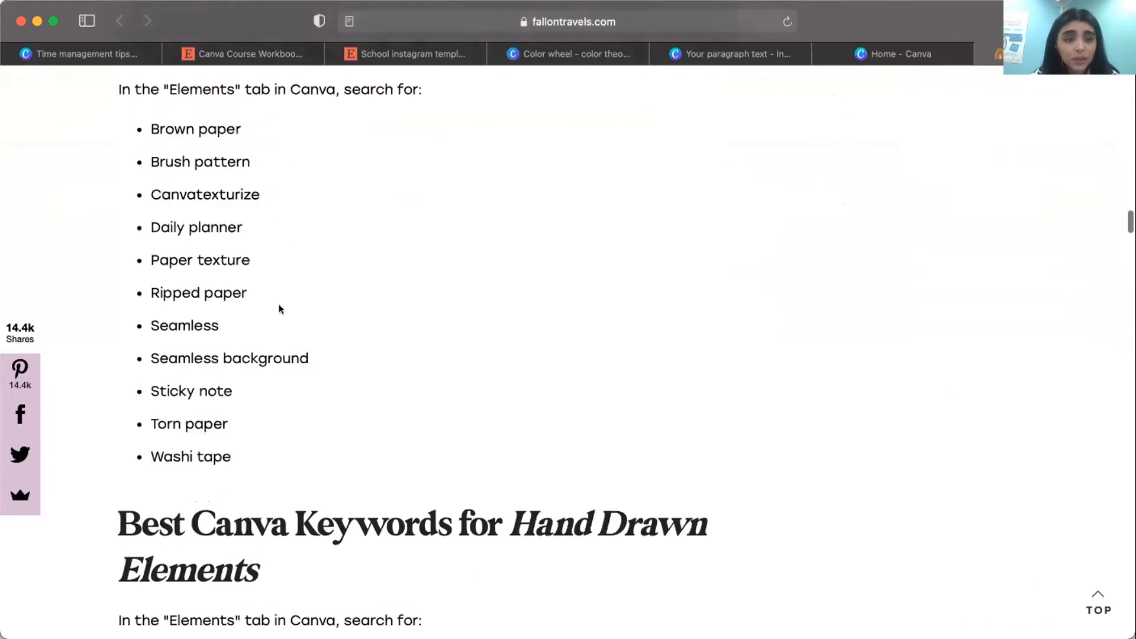
{"action": "scroll", "coordinate": [195, 237], "scroll_direction": "up", "scroll_amount": 1}
{"action": "triple_click", "coordinate": [150, 237]}
{"action": "key", "text": "super+c"}
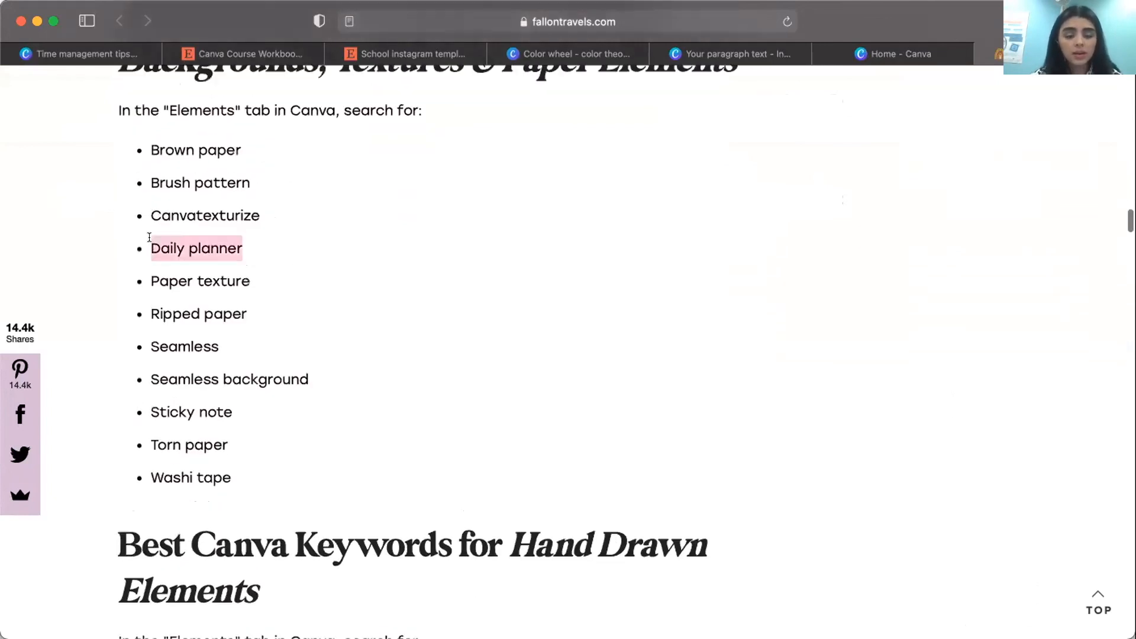
{"action": "left_click", "coordinate": [933, 61]}
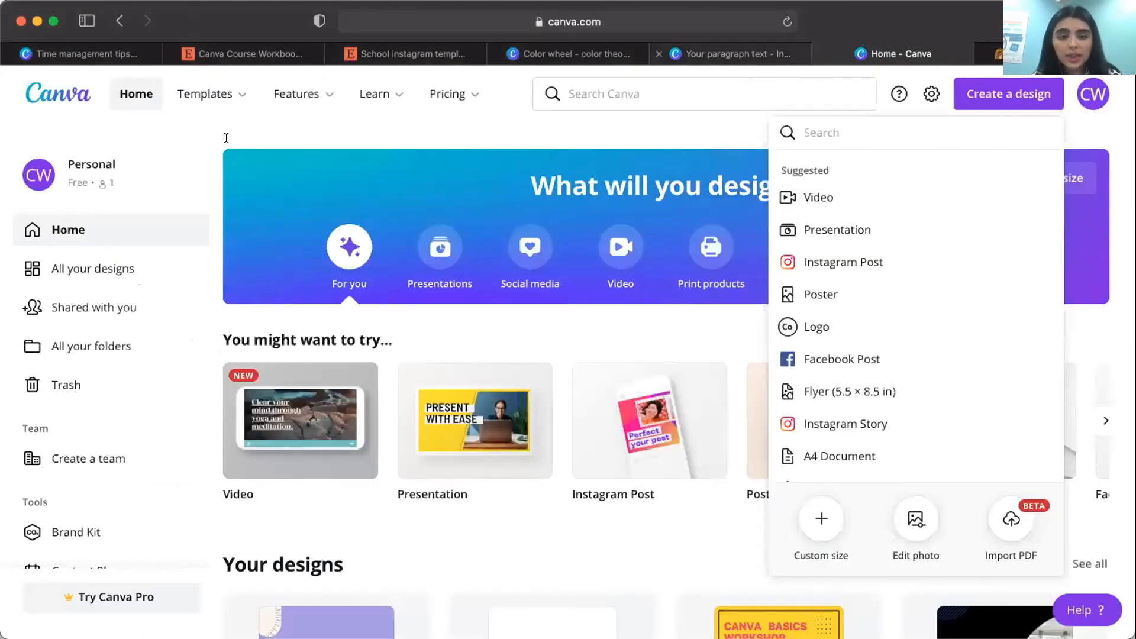
{"action": "left_click", "coordinate": [731, 54]}
{"action": "left_click_drag", "start_coordinate": [226, 137], "coordinate": [82, 125]}
{"action": "key", "text": "super+v"}
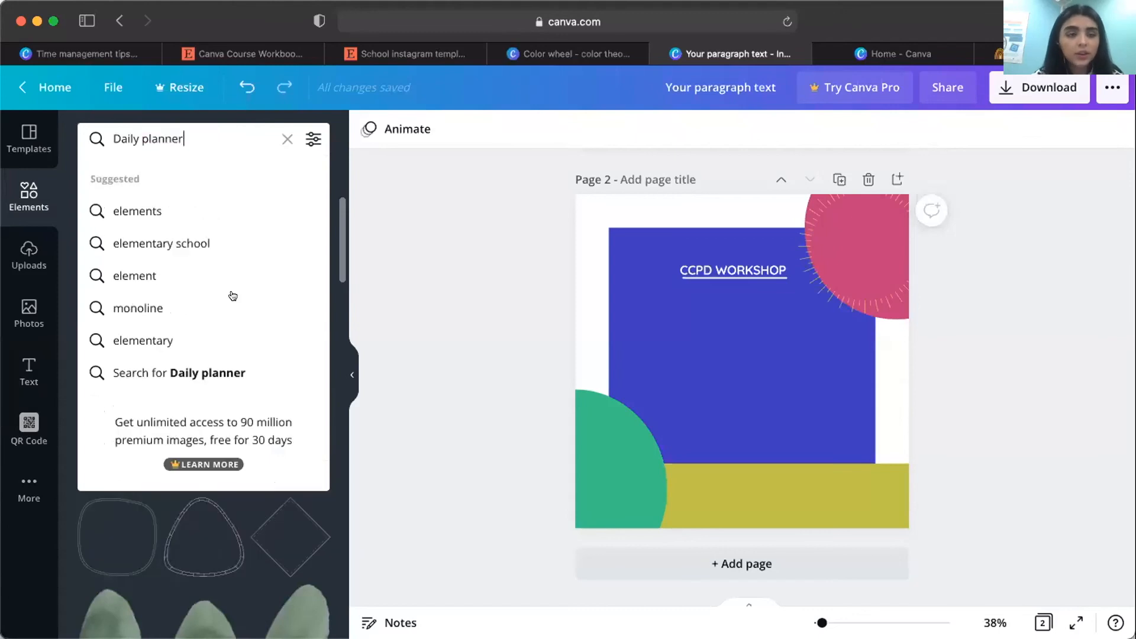
{"action": "left_click", "coordinate": [236, 382]}
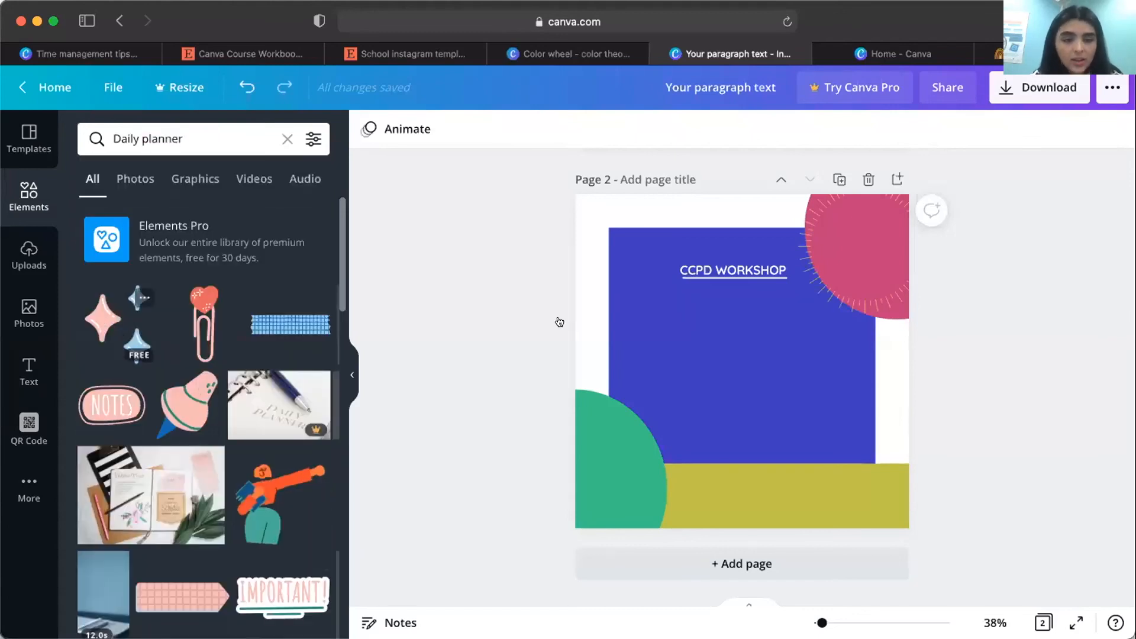
{"action": "left_click_drag", "start_coordinate": [559, 322], "coordinate": [483, 303]}
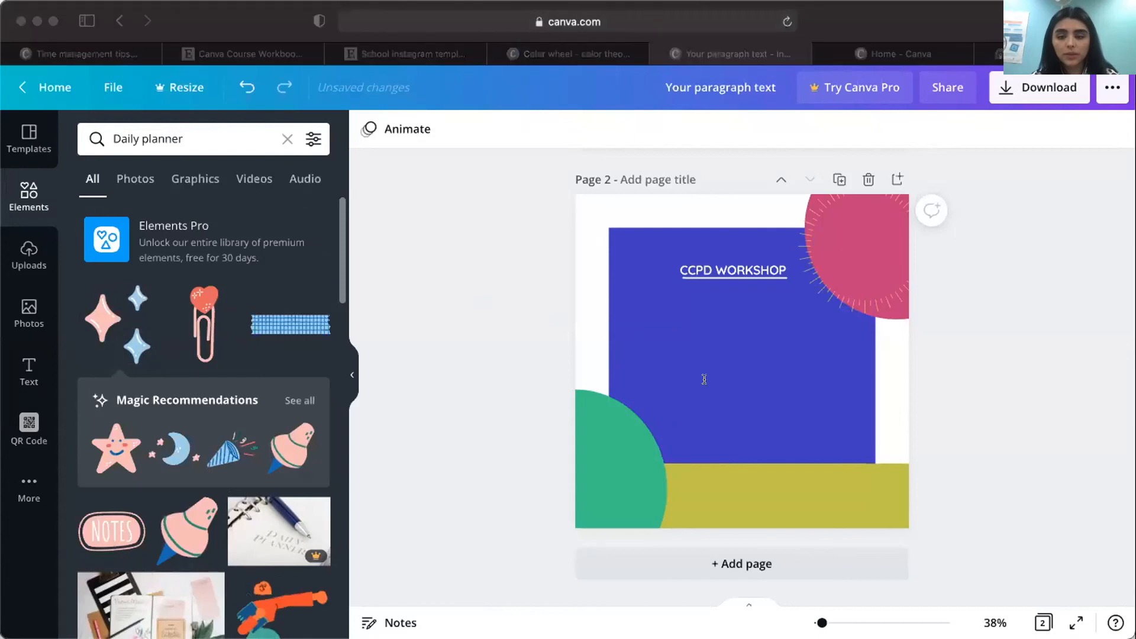
Search the elements for "Monoline elements" and place the ring of radiating lines over the green corner circle on page 2.
{"action": "left_click", "coordinate": [178, 138]}
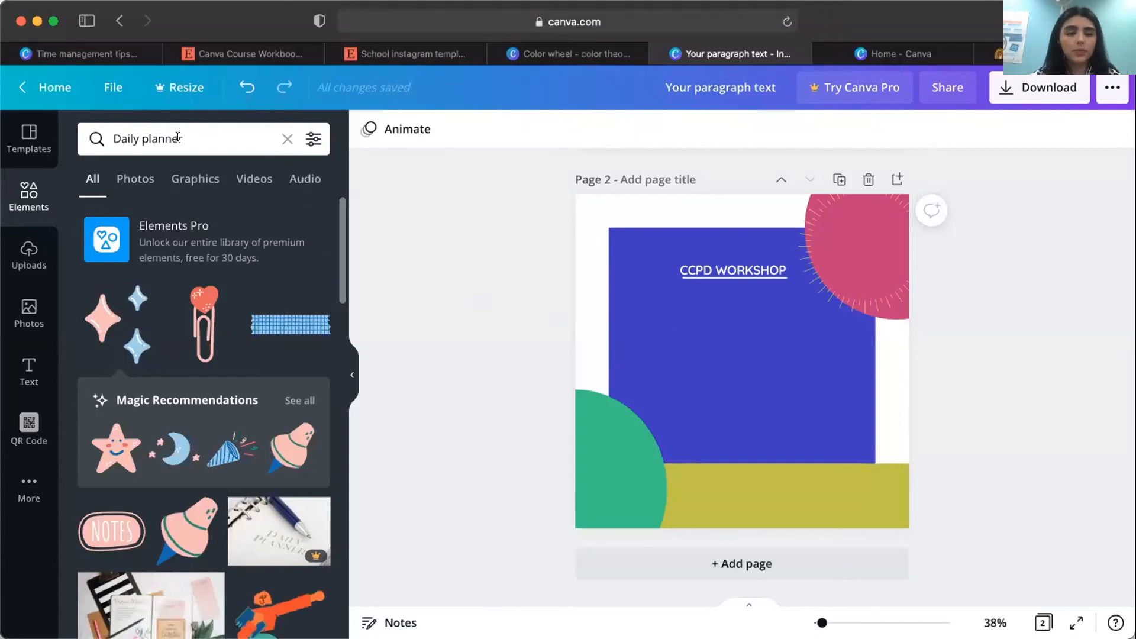
{"action": "left_click_drag", "start_coordinate": [190, 136], "coordinate": [83, 136]}
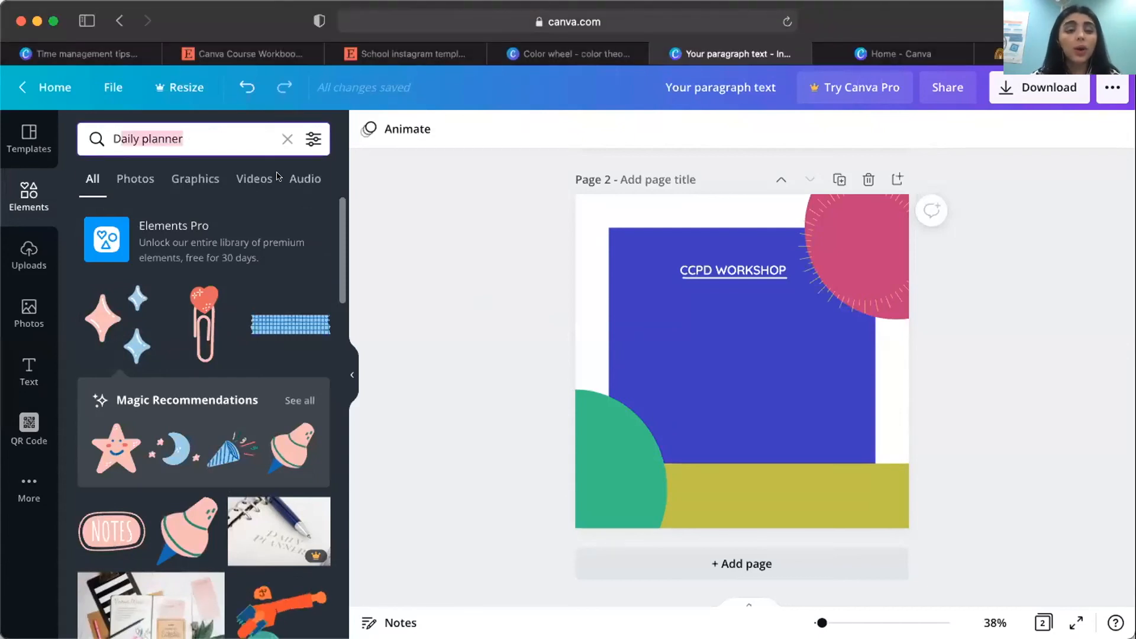
{"action": "type", "text": "Monoline elements"}
{"action": "key", "text": "Return"}
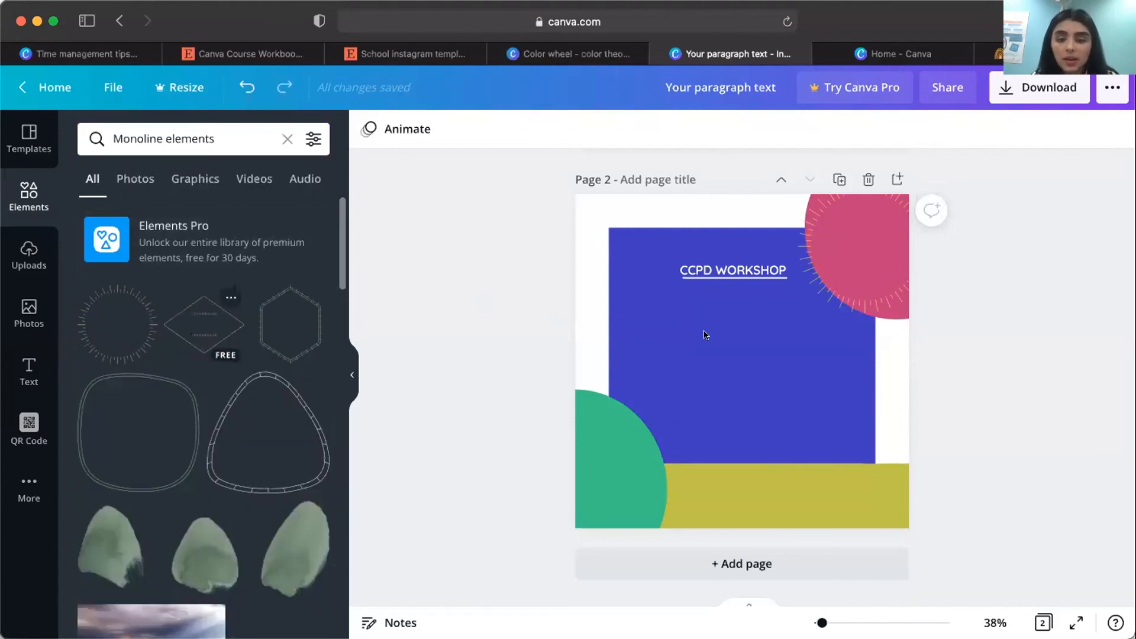
{"action": "left_click", "coordinate": [117, 324]}
{"action": "left_click_drag", "start_coordinate": [635, 361], "coordinate": [574, 421]}
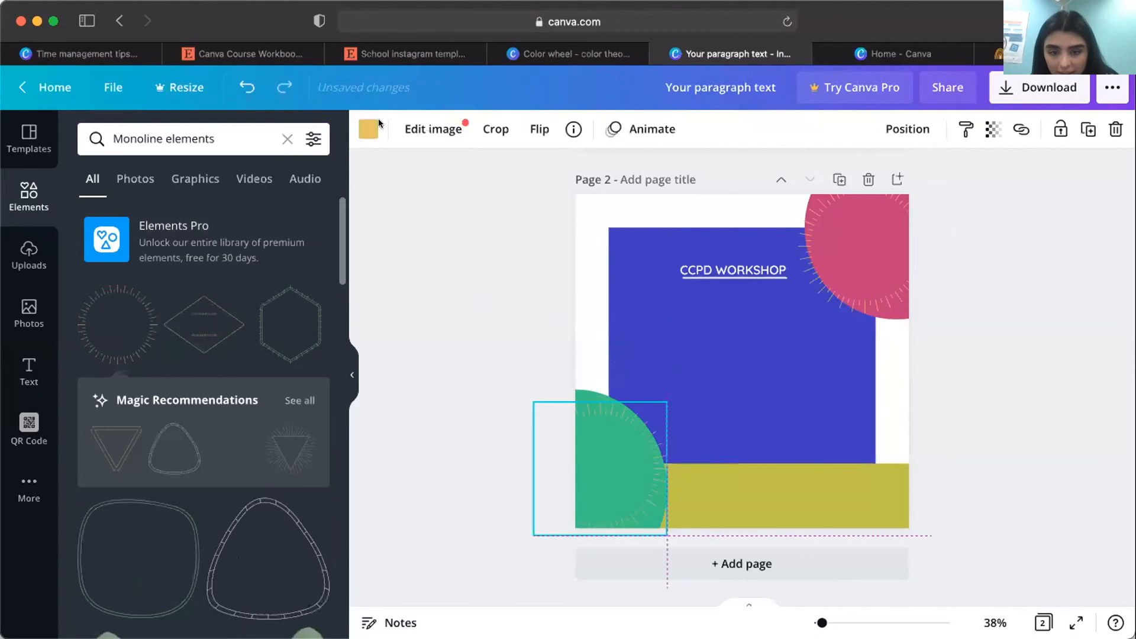
Recolor the ring of lines over the green circle with the document's pink.
{"action": "left_click", "coordinate": [367, 129]}
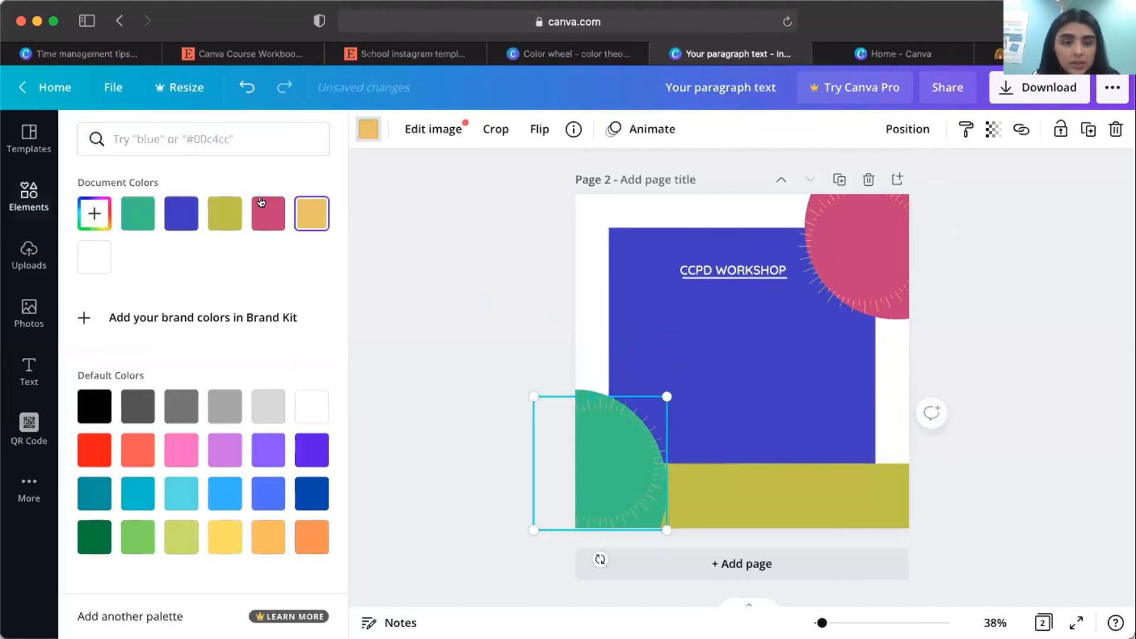
{"action": "left_click", "coordinate": [268, 213]}
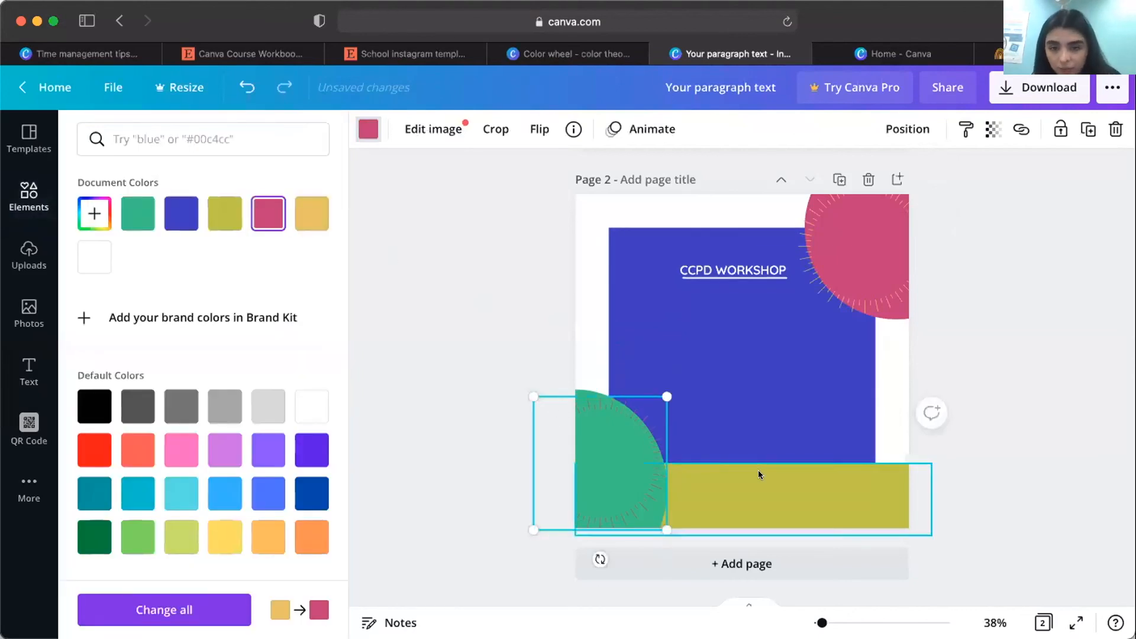
Delete the olive rectangle along the bottom of page 2.
{"action": "left_click", "coordinate": [758, 471]}
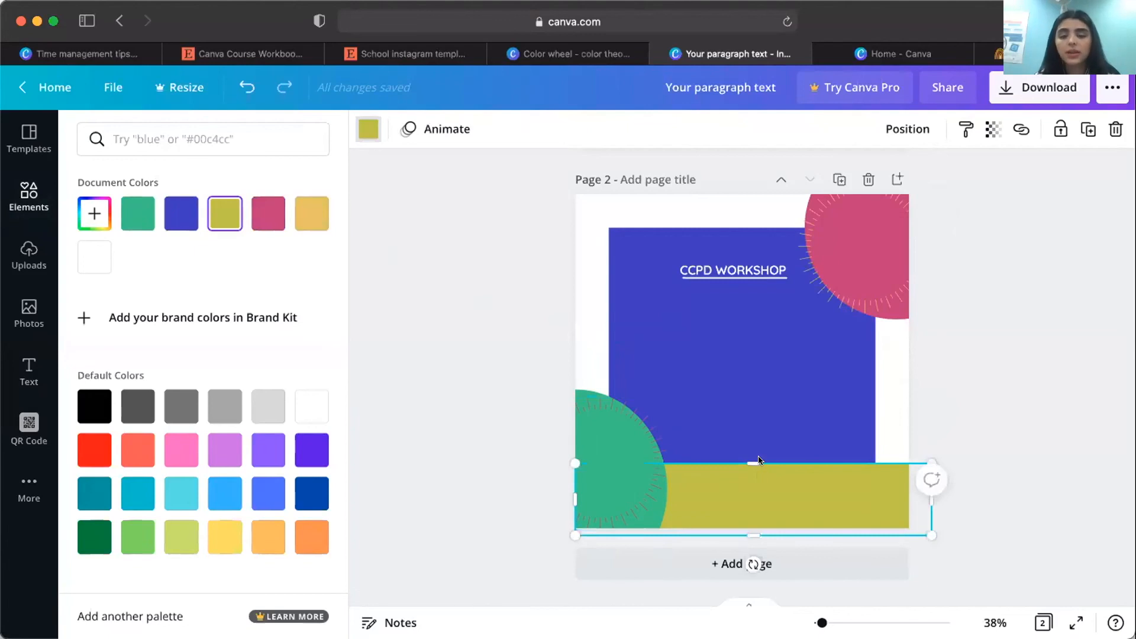
{"action": "key", "text": "Delete"}
Recolor the ring on the green circle with the document's yellow and shift it slightly down.
{"action": "left_click", "coordinate": [638, 443]}
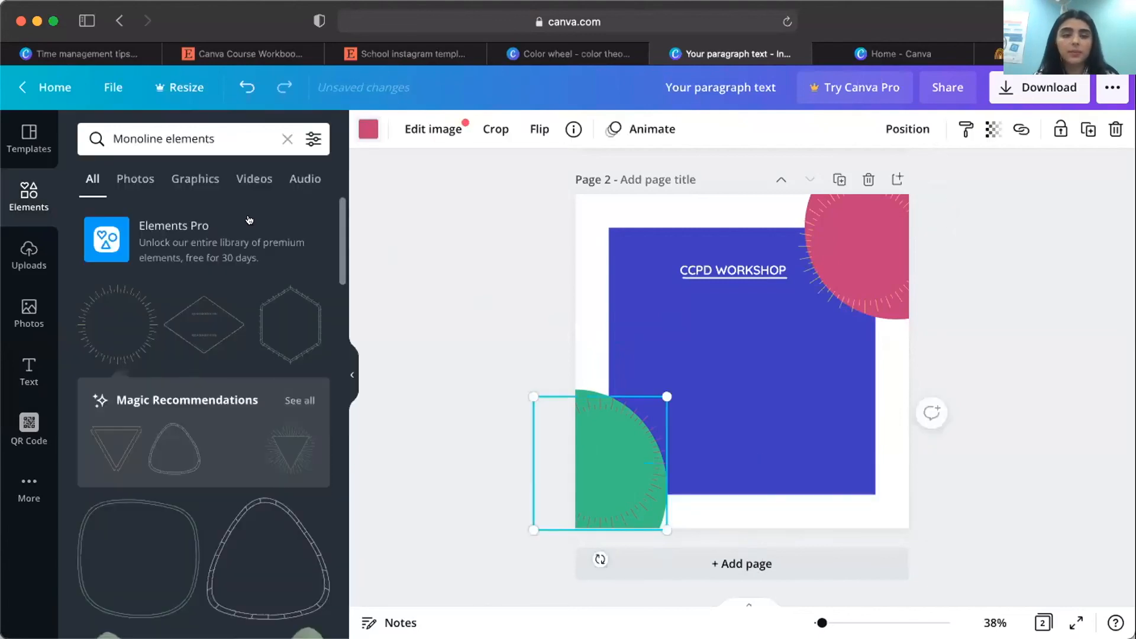
{"action": "left_click", "coordinate": [368, 129]}
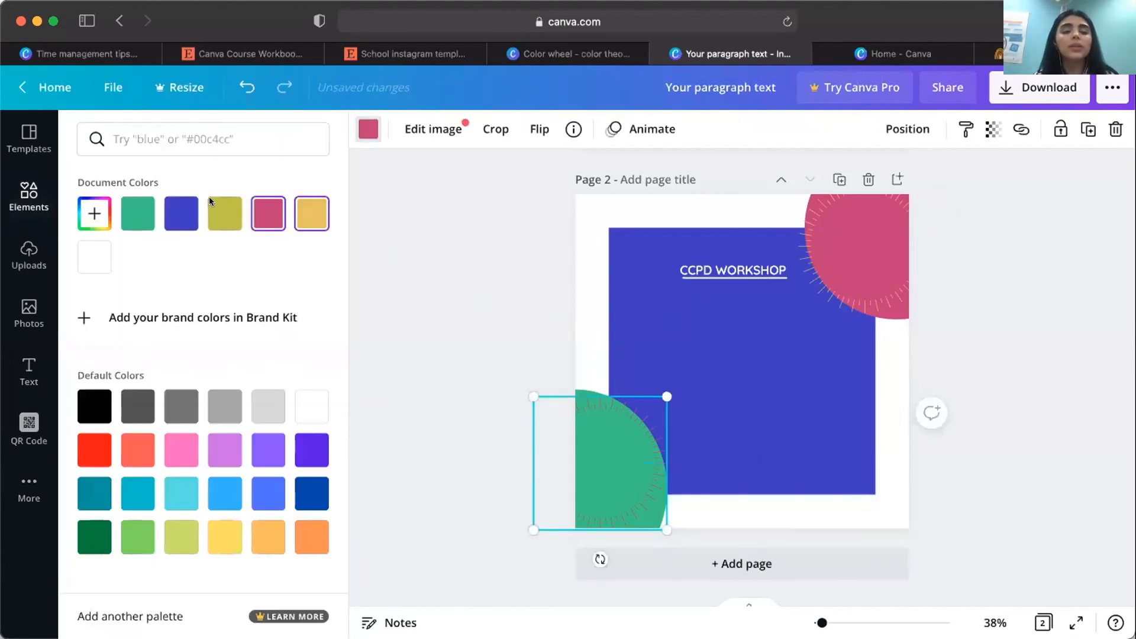
{"action": "left_click", "coordinate": [210, 220]}
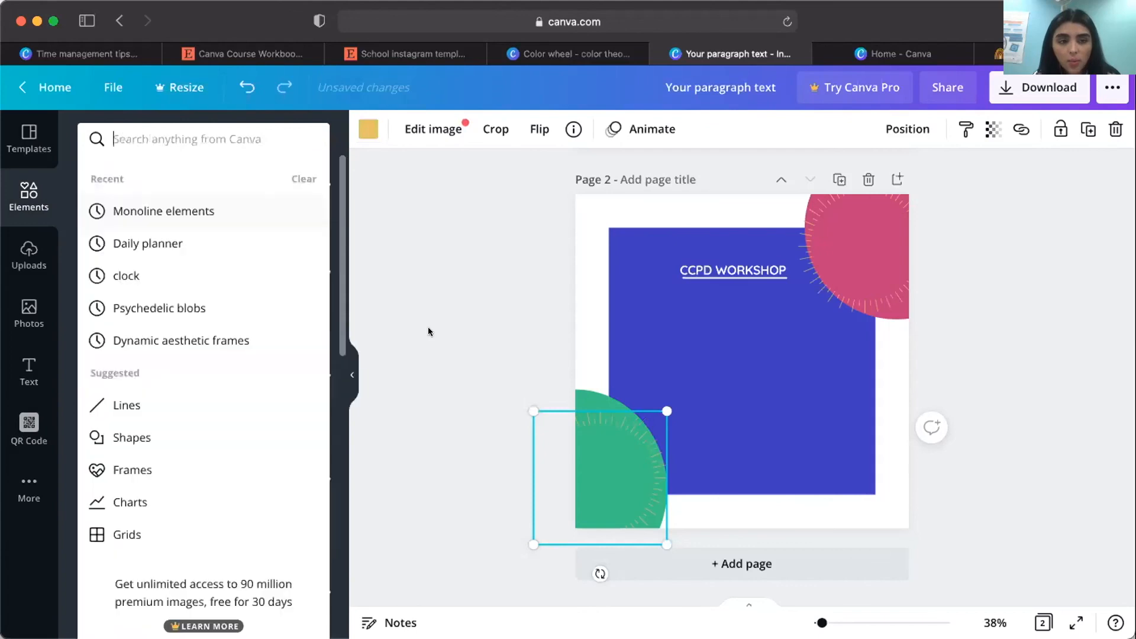
{"action": "left_click", "coordinate": [779, 402]}
{"action": "key", "text": "c"}
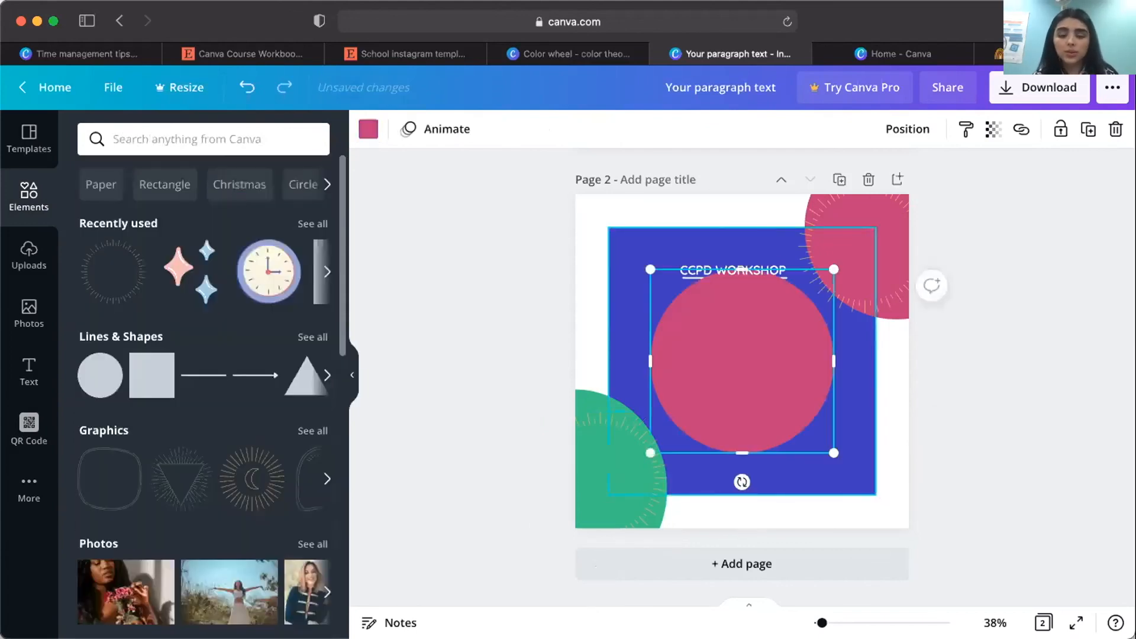
{"action": "key", "text": "super+z"}
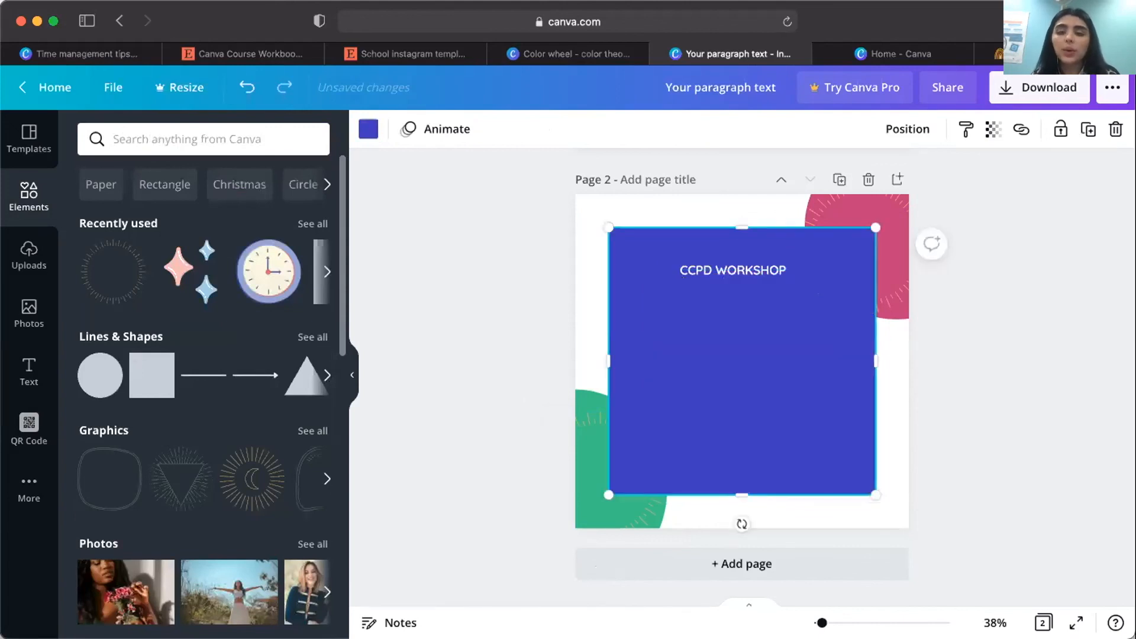